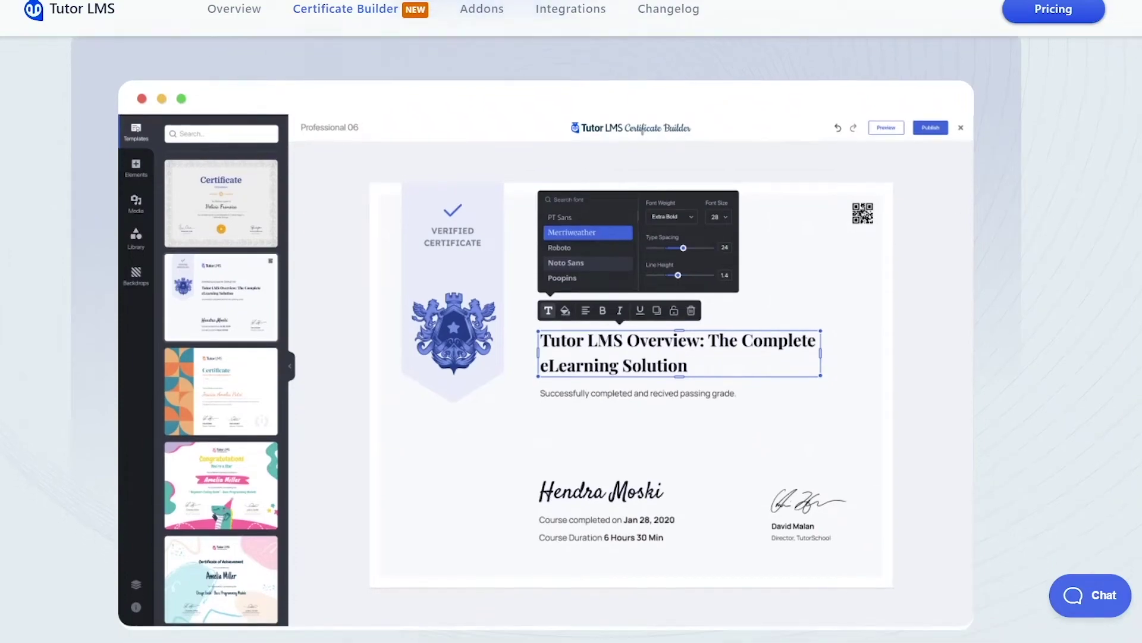
Look through the certificate builder page and its sample certificate designs
{"action": "scroll", "coordinate": [546, 339], "scroll_direction": "down", "scroll_amount": 1}
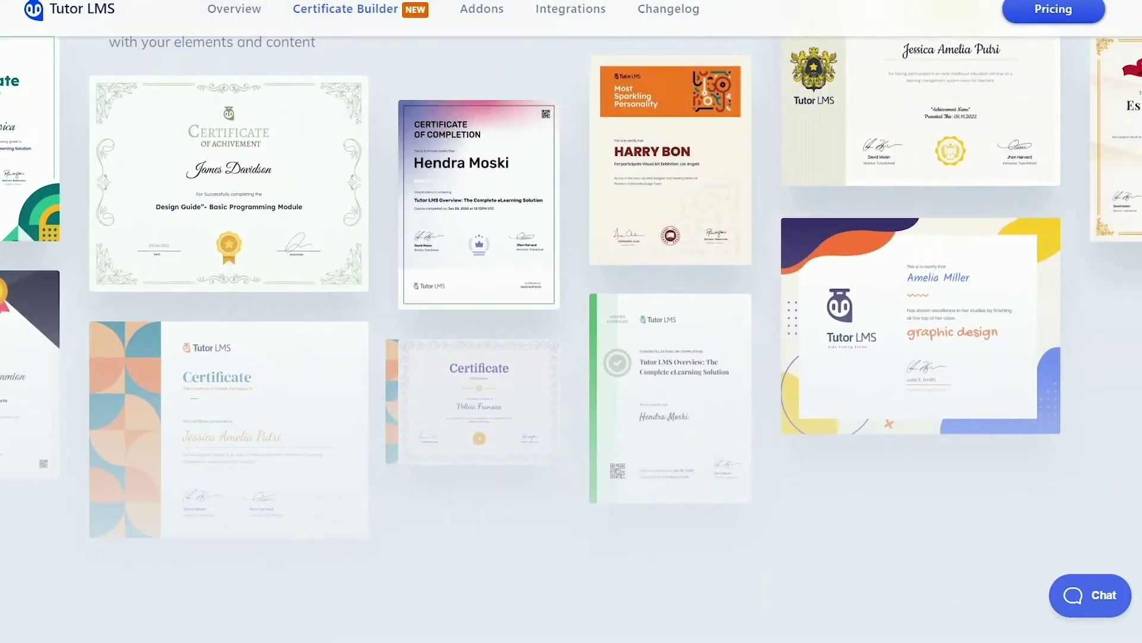
{"action": "scroll", "coordinate": [546, 339], "scroll_direction": "down", "scroll_amount": 1}
{"action": "scroll", "coordinate": [546, 340], "scroll_direction": "down", "scroll_amount": 5}
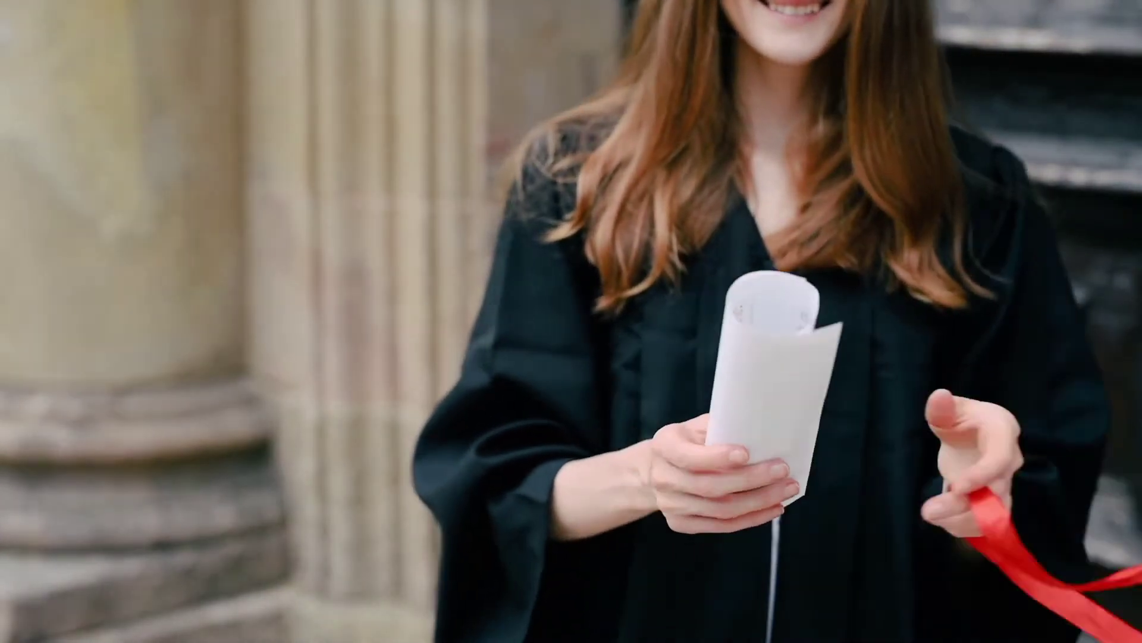
Place the ribbon badge beneath the course text on the certificate and enlarge it slightly
{"action": "left_click_drag", "start_coordinate": [916, 415], "coordinate": [688, 523]}
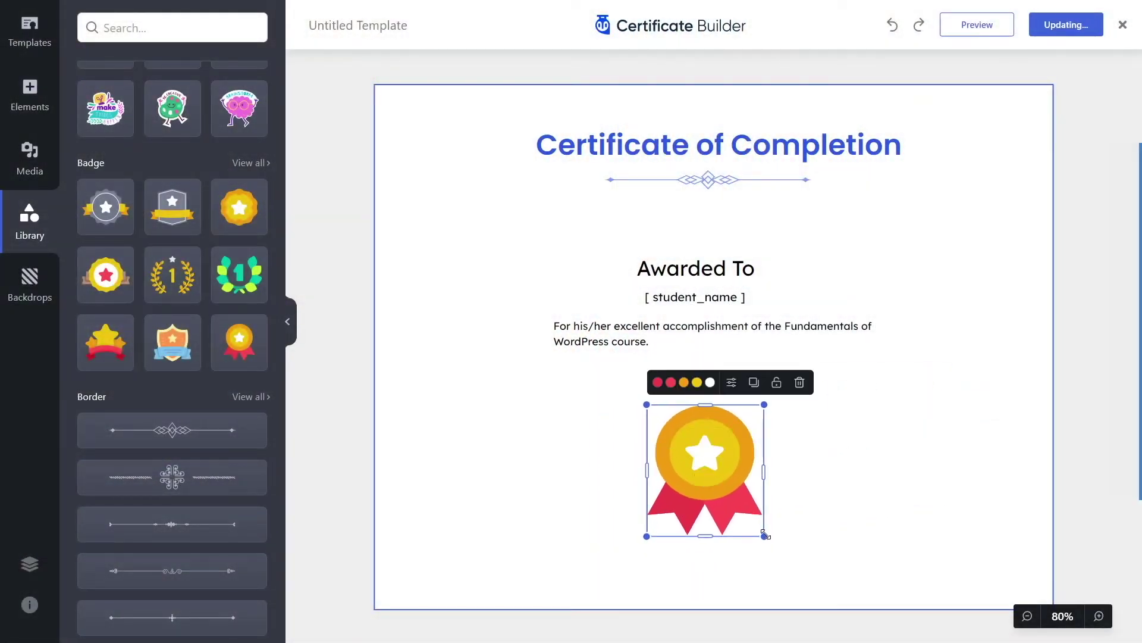
{"action": "mouse_move", "coordinate": [766, 535]}
{"action": "left_mouse_down"}
{"action": "mouse_move", "coordinate": [786, 546]}
{"action": "mouse_move", "coordinate": [768, 558]}
{"action": "mouse_move", "coordinate": [787, 571]}
{"action": "mouse_move", "coordinate": [783, 545]}
{"action": "left_mouse_up"}
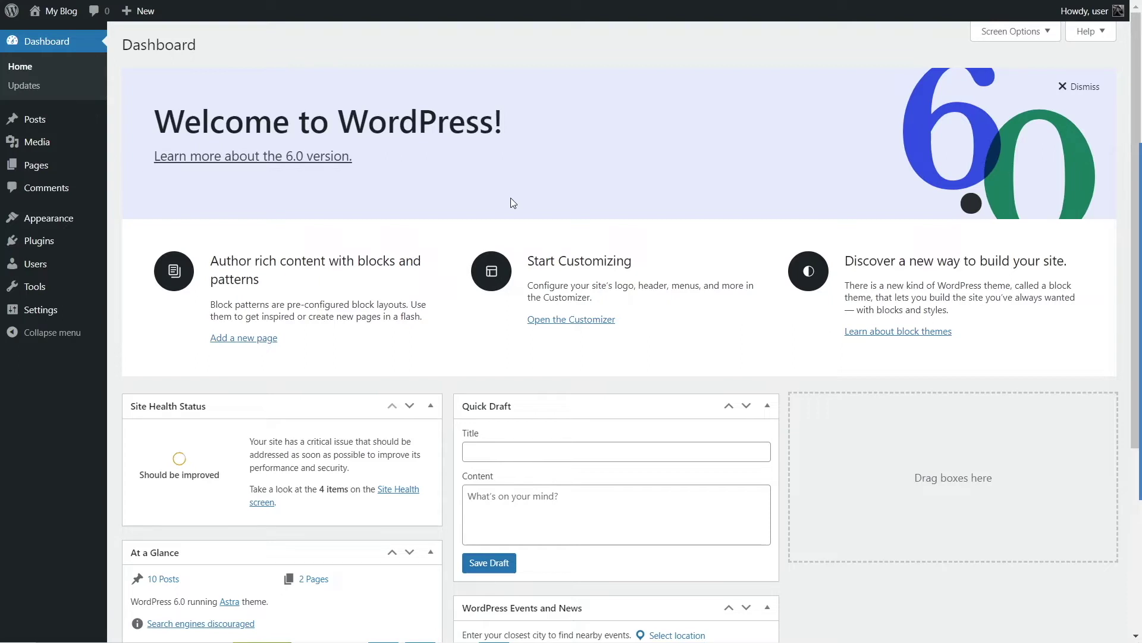
Find the "Tutor LMS – eLearning and online course solution" plugin by searching for Tutor LMS, and install and activate it
{"action": "key", "text": "ctrl+plus"}
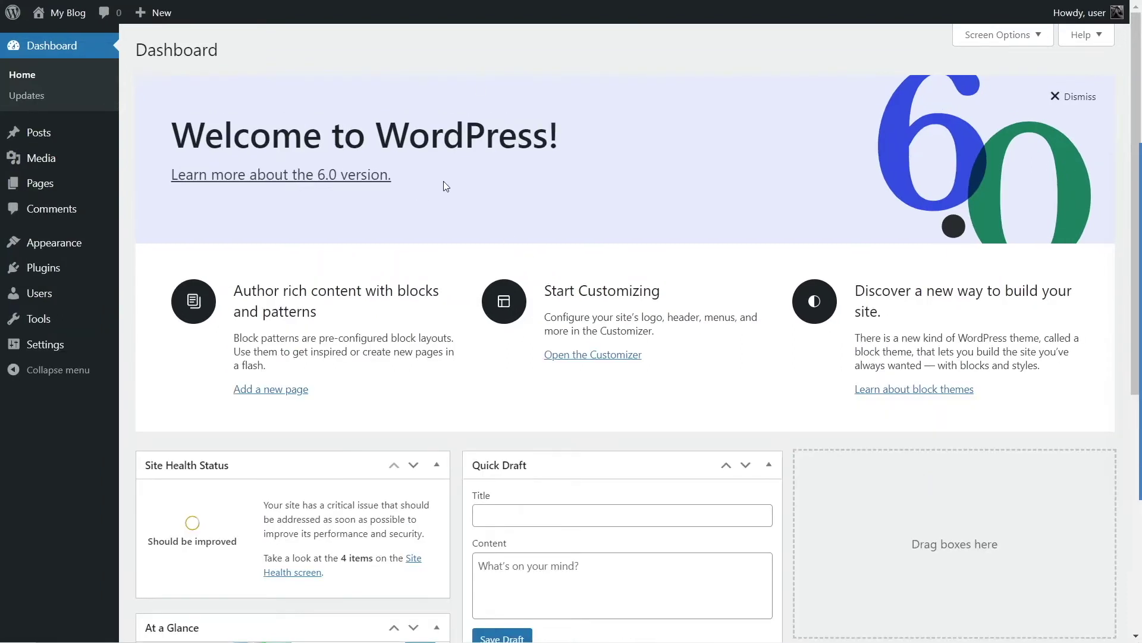
{"action": "mouse_move", "coordinate": [71, 271]}
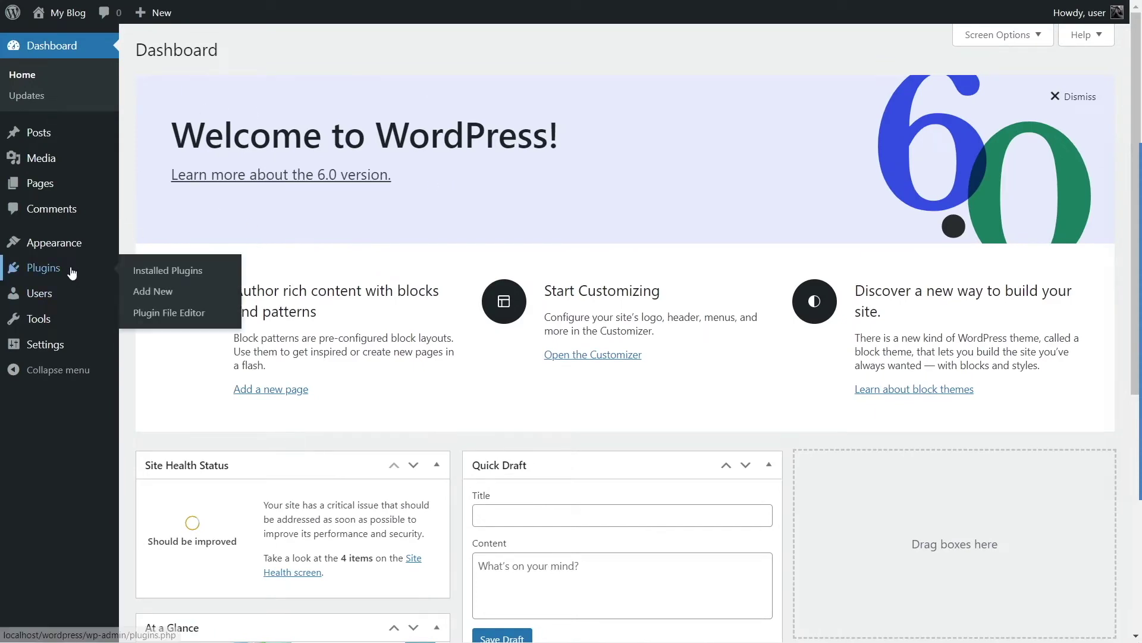
{"action": "left_click", "coordinate": [184, 296]}
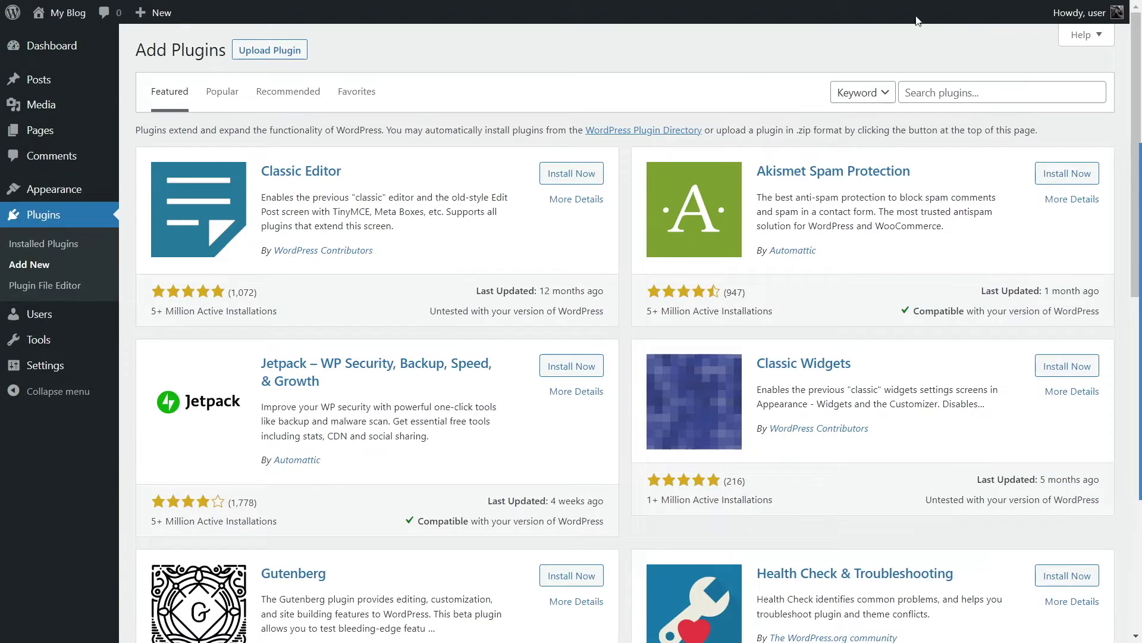
{"action": "left_click", "coordinate": [947, 92]}
{"action": "type", "text": "Tutor LMS"}
{"action": "key", "text": "Return"}
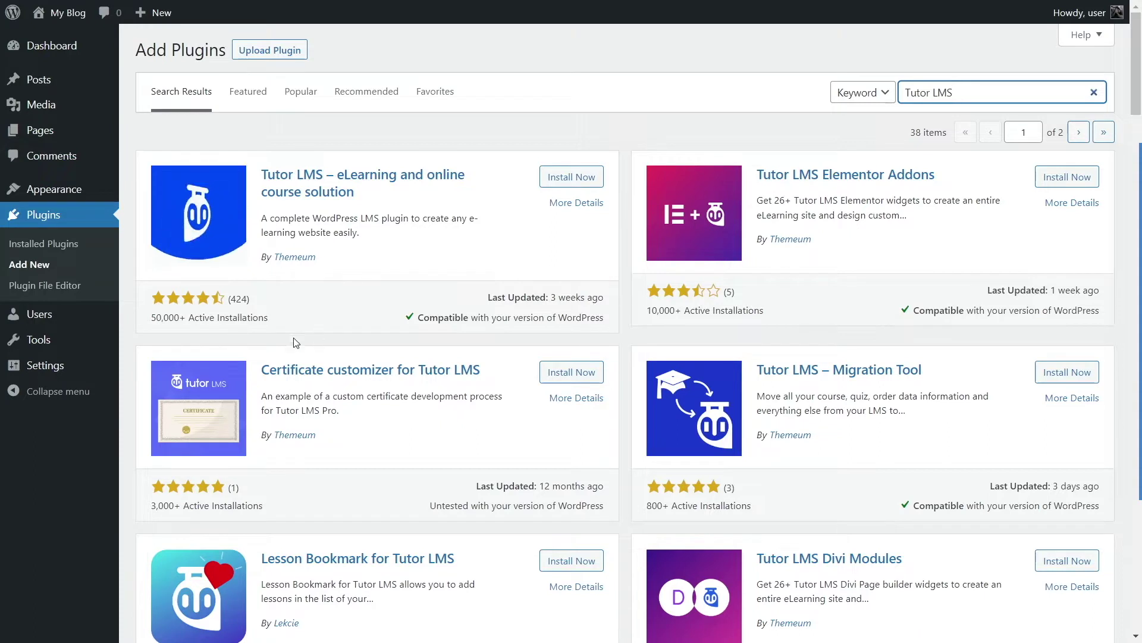
{"action": "left_click", "coordinate": [570, 178]}
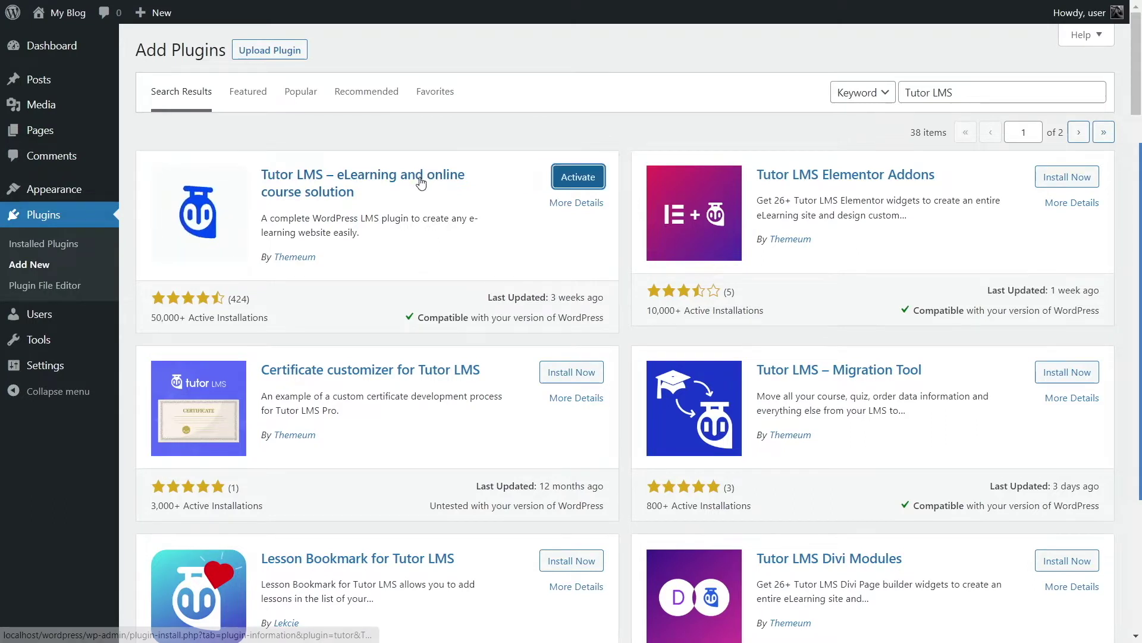
{"action": "left_click", "coordinate": [576, 178]}
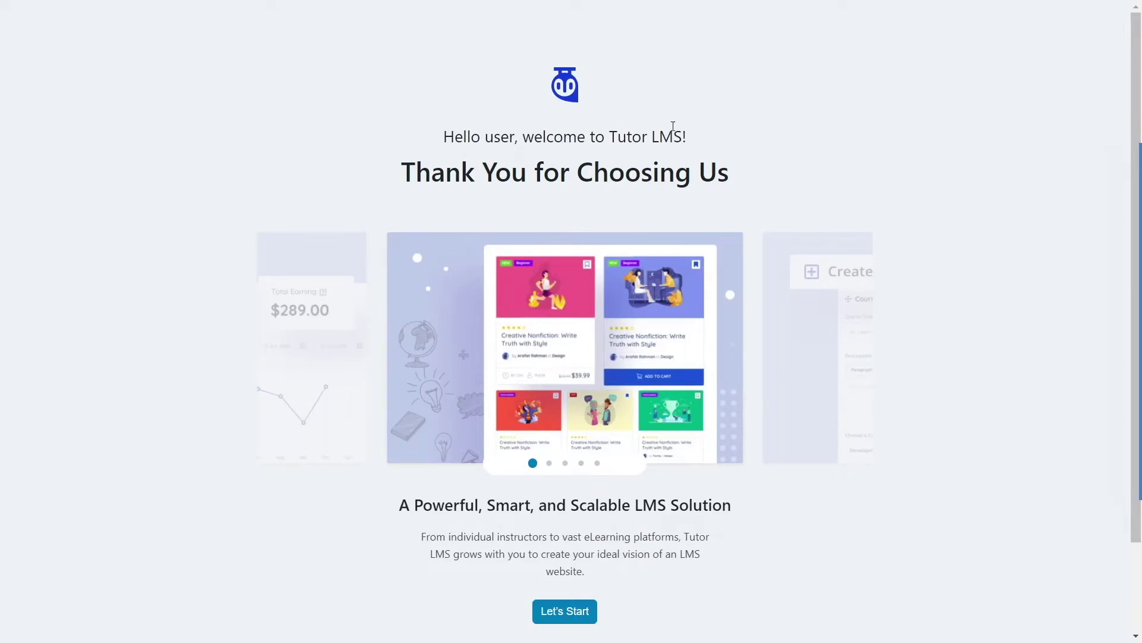
Start the Tutor LMS setup wizard and choose Marketplace as the platform category
{"action": "scroll", "coordinate": [812, 196], "scroll_direction": "down", "scroll_amount": 2}
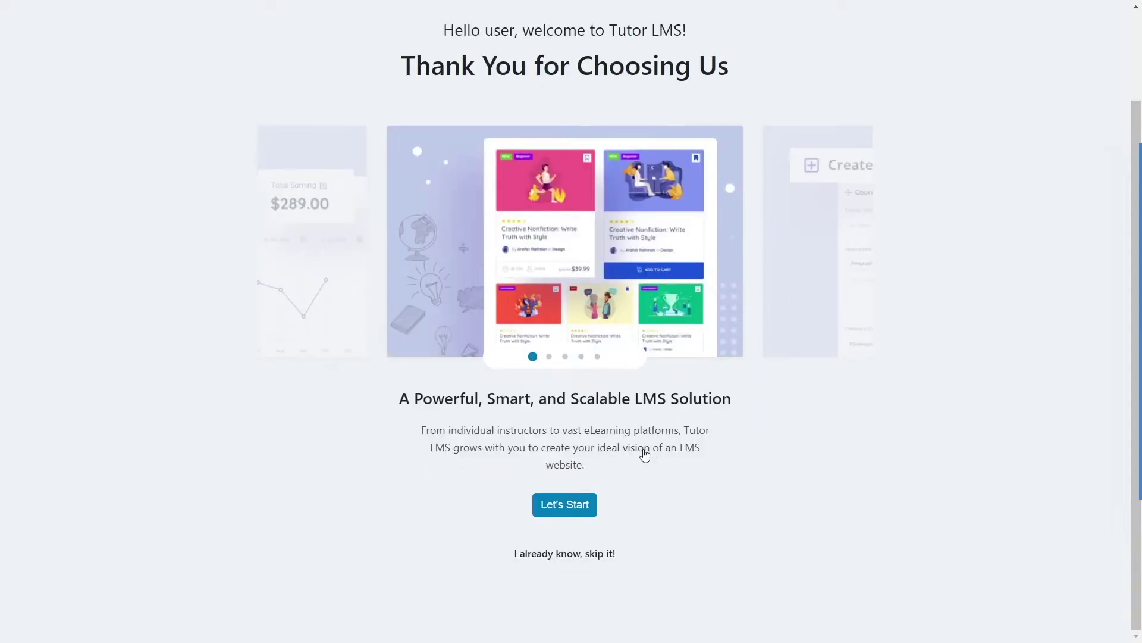
{"action": "scroll", "coordinate": [602, 538], "scroll_direction": "up", "scroll_amount": 2}
{"action": "scroll", "coordinate": [600, 519], "scroll_direction": "down", "scroll_amount": 2}
{"action": "left_click", "coordinate": [585, 510]}
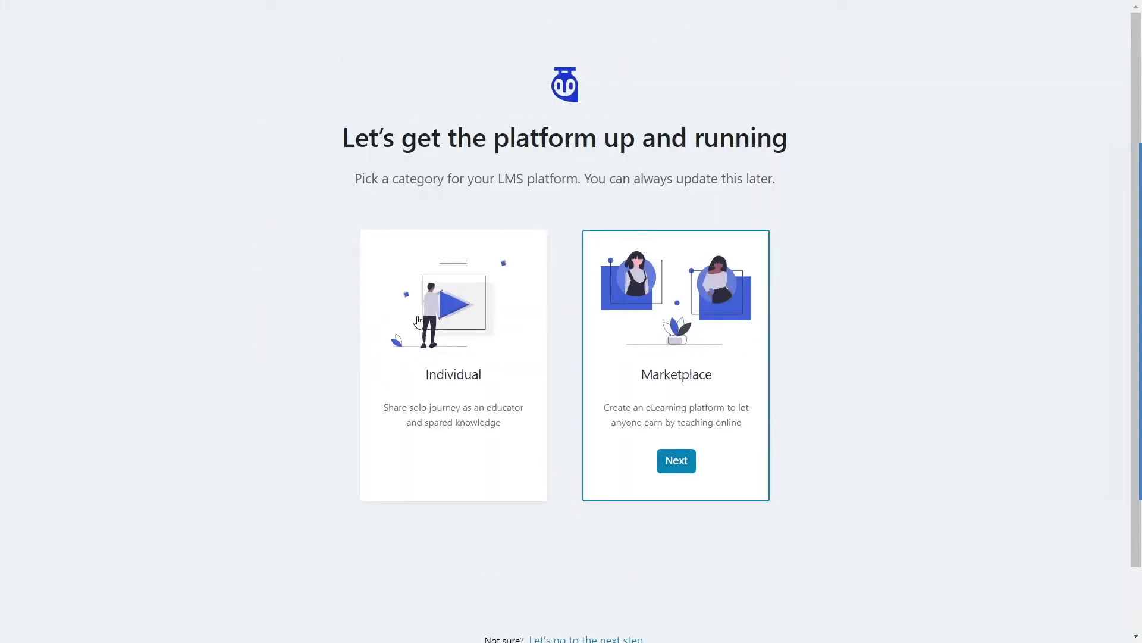
{"action": "left_click", "coordinate": [684, 462]}
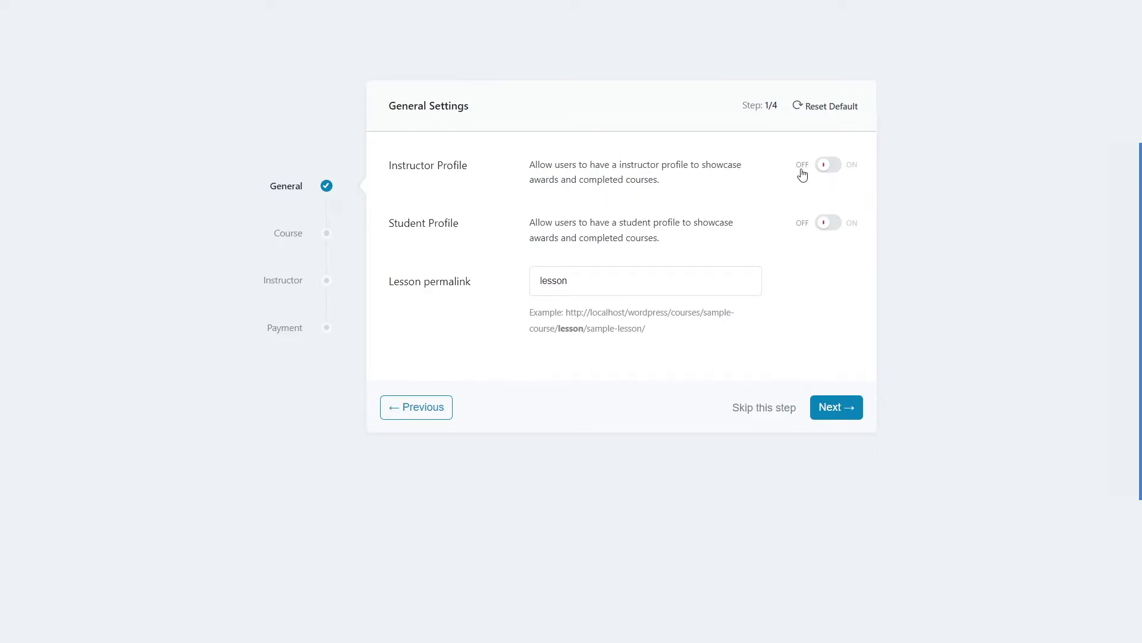
Turn on the instructor and student profiles in the general settings and accept the default course settings
{"action": "left_click", "coordinate": [827, 173]}
{"action": "left_click", "coordinate": [824, 224]}
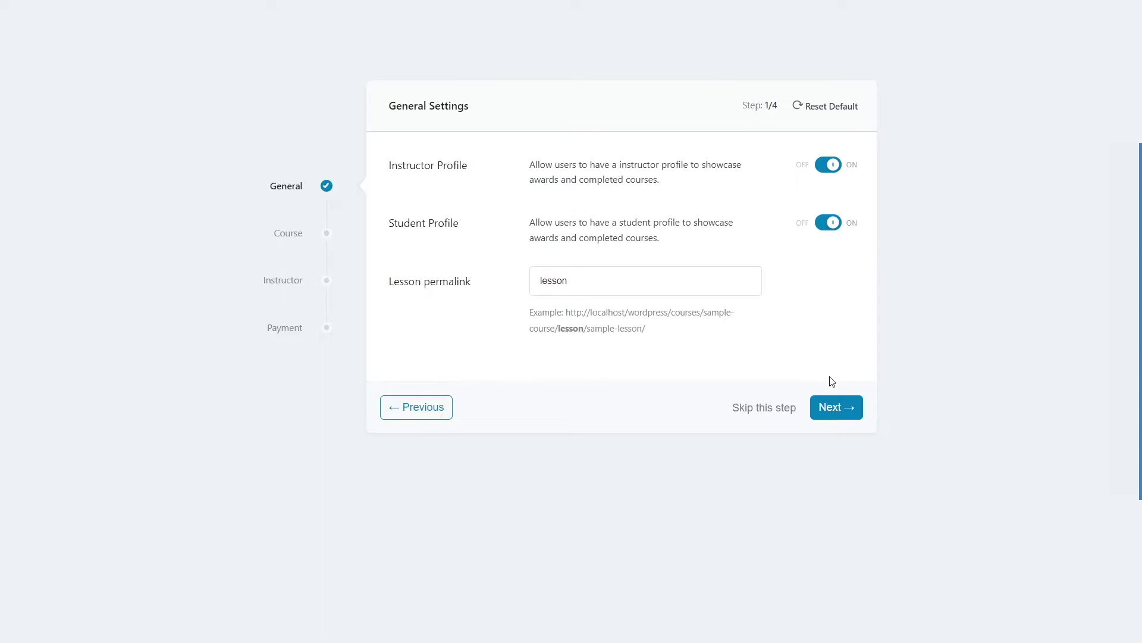
{"action": "left_click", "coordinate": [839, 406]}
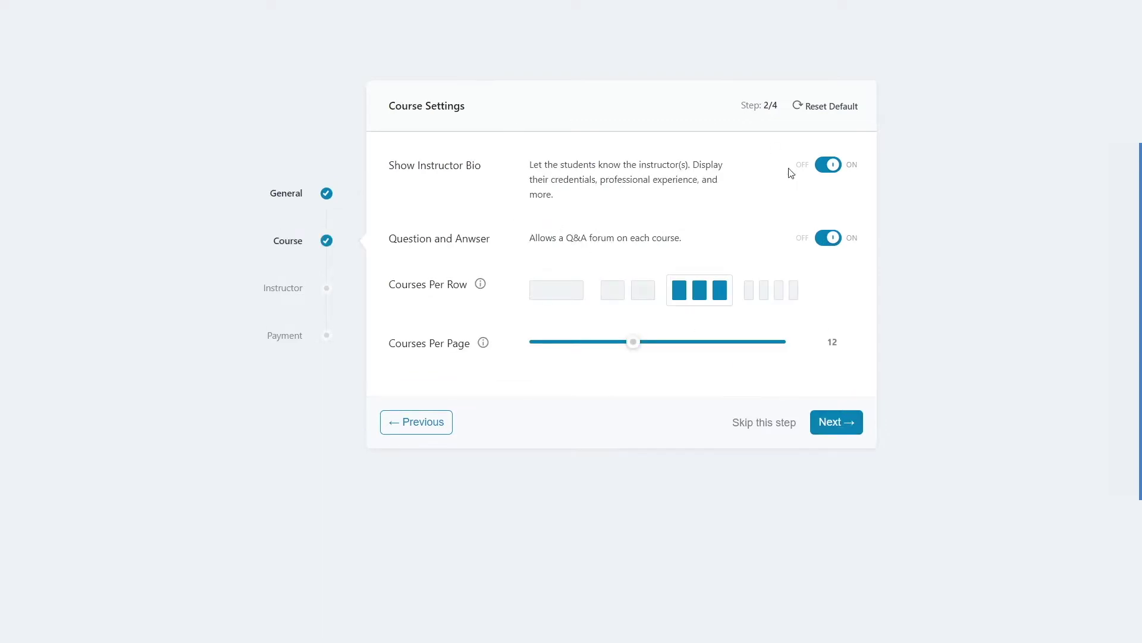
{"action": "left_click", "coordinate": [852, 426]}
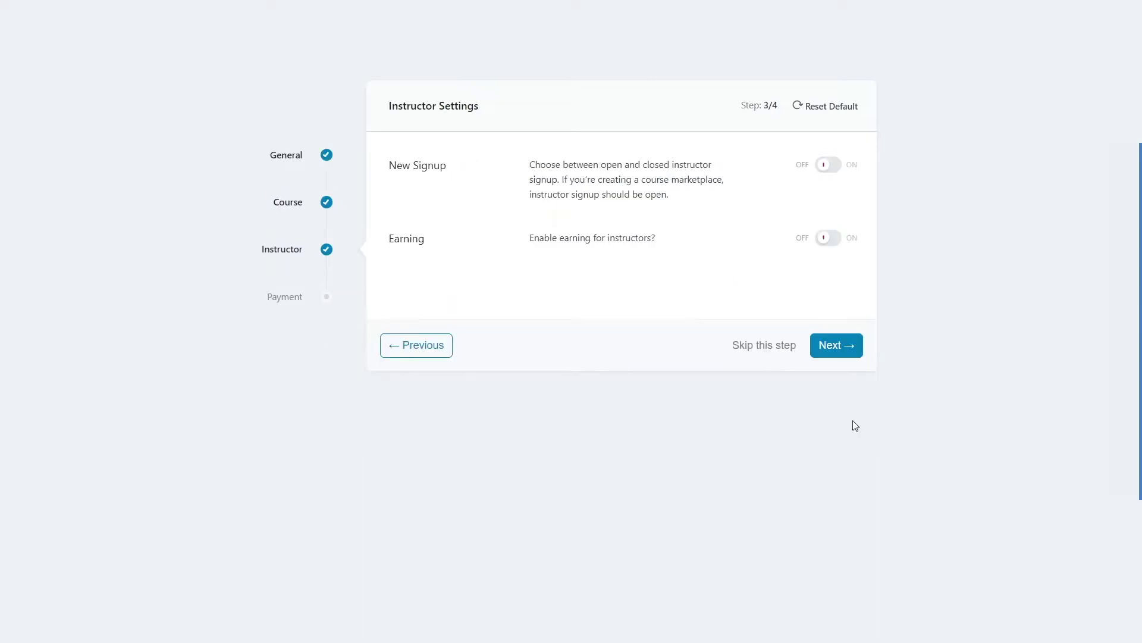
Enable new instructor signup and instructor earning, and continue to the payment settings
{"action": "left_click", "coordinate": [827, 168]}
{"action": "left_click", "coordinate": [831, 243]}
{"action": "left_click", "coordinate": [839, 353]}
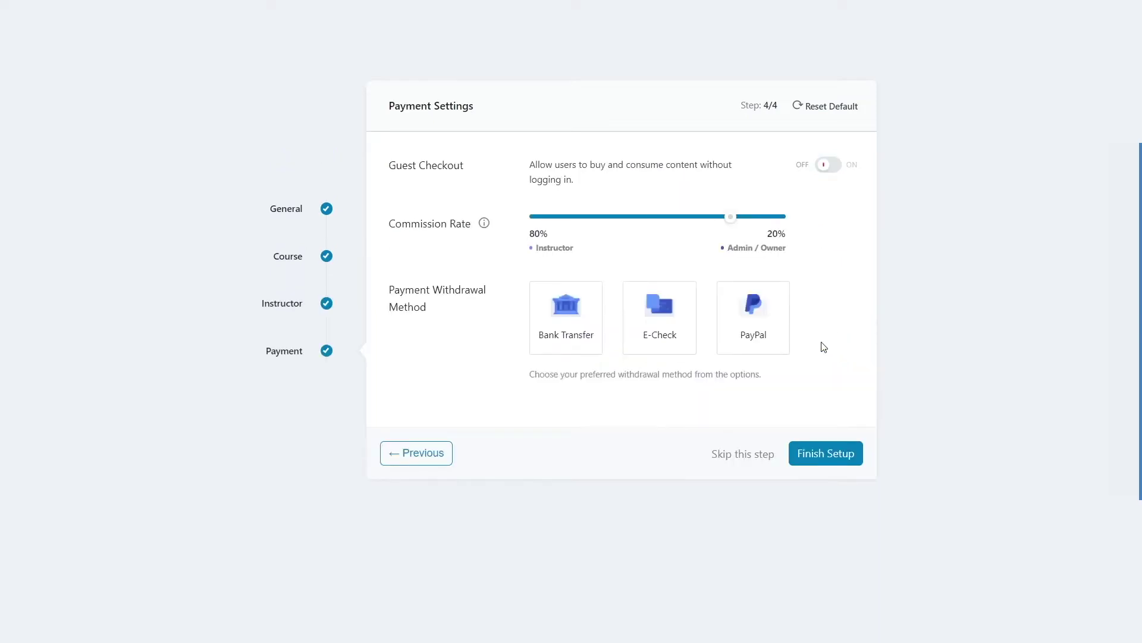
Select Bank Transfer, E-Check and PayPal as payment withdrawal methods and finish the setup
{"action": "left_click", "coordinate": [586, 325]}
{"action": "left_click", "coordinate": [655, 329]}
{"action": "left_click", "coordinate": [755, 322]}
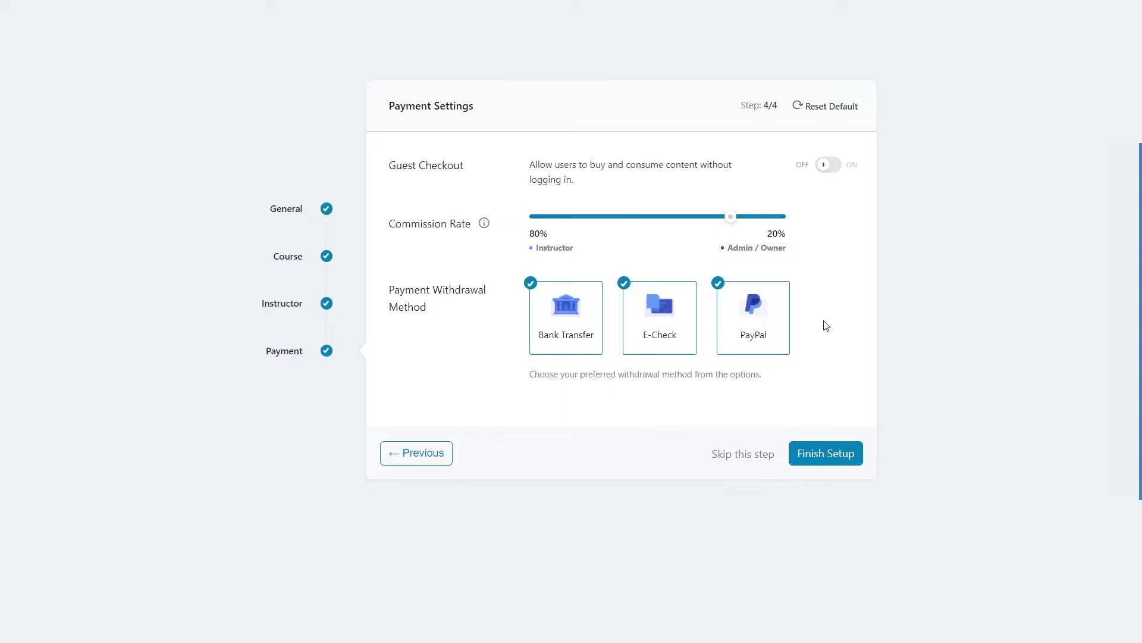
{"action": "left_click", "coordinate": [826, 455]}
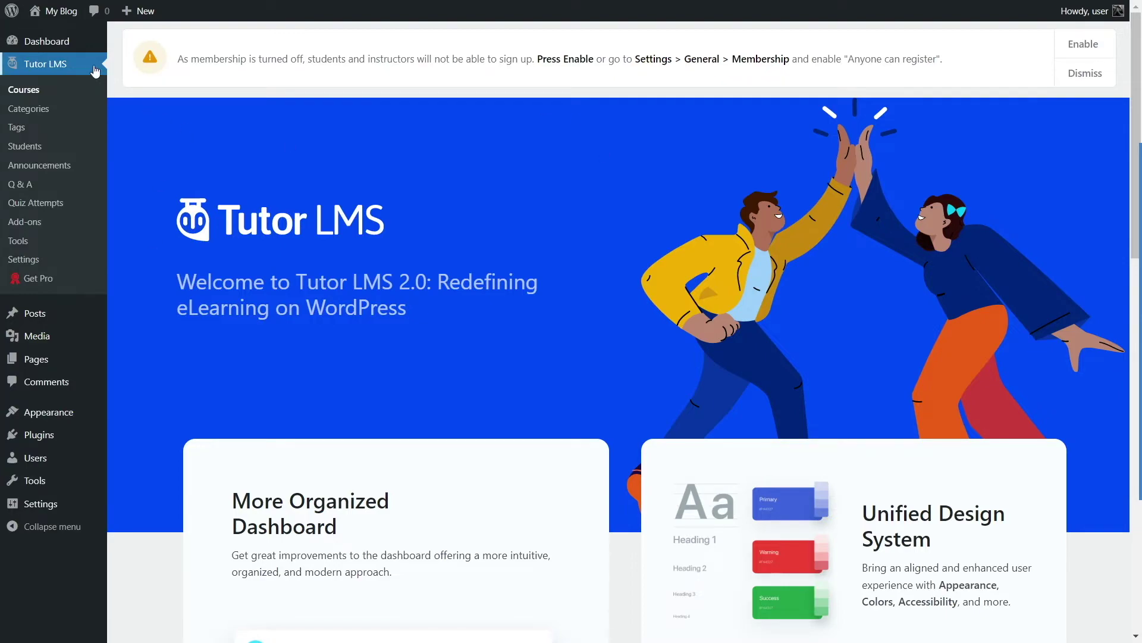
Look through the feature overview on the Tutor LMS welcome page
{"action": "scroll", "coordinate": [273, 178], "scroll_direction": "down", "scroll_amount": 8}
{"action": "scroll", "coordinate": [279, 193], "scroll_direction": "down", "scroll_amount": 5}
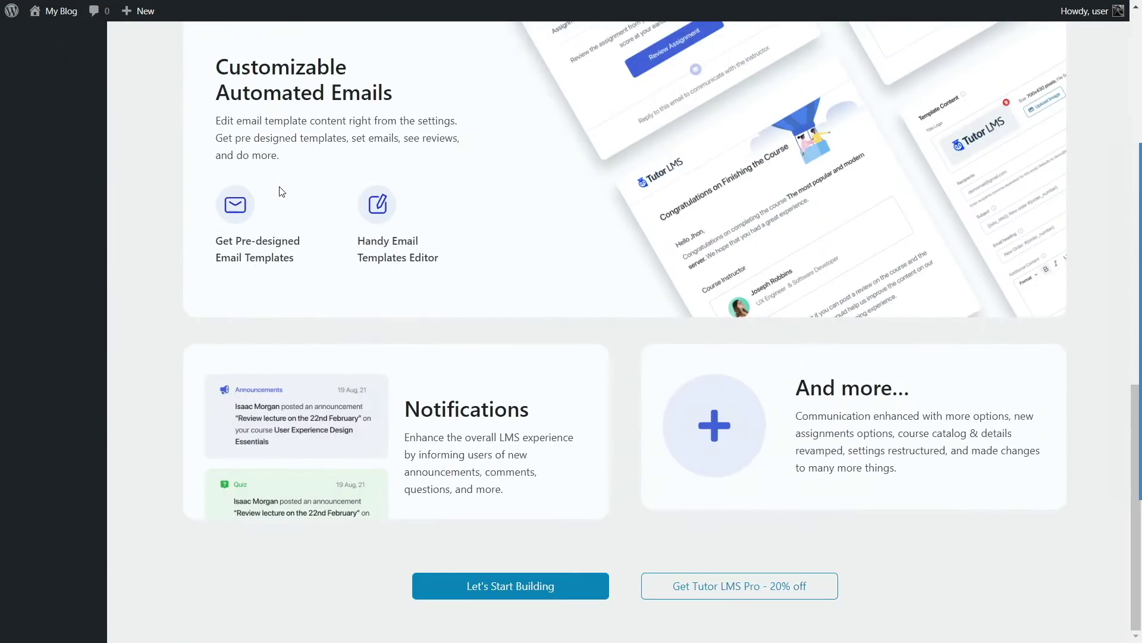
{"action": "scroll", "coordinate": [282, 190], "scroll_direction": "up", "scroll_amount": 15}
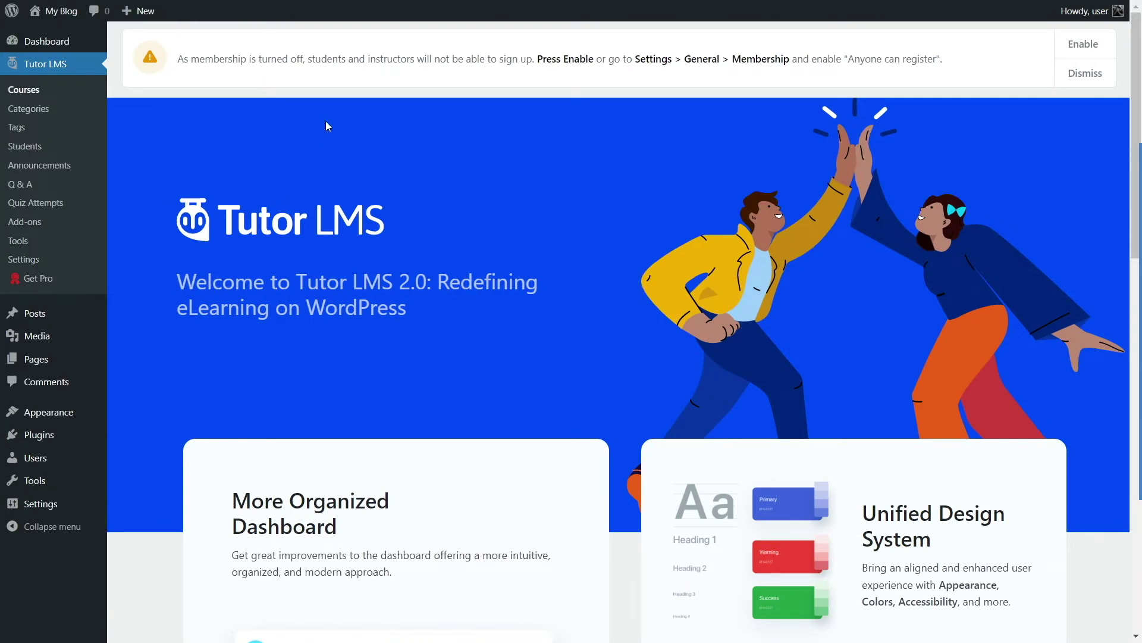
Open the Tutor LMS add-ons list and examine the available add-ons, especially the Tutor Certificate description
{"action": "left_click", "coordinate": [72, 227]}
{"action": "scroll", "coordinate": [322, 186], "scroll_direction": "down", "scroll_amount": 3}
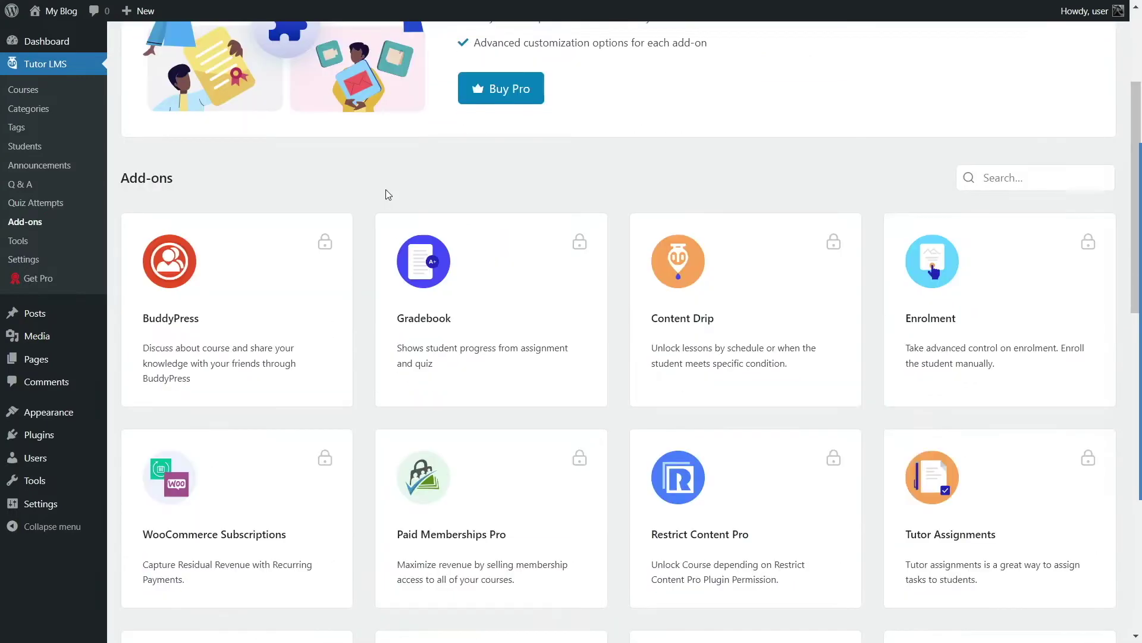
{"action": "scroll", "coordinate": [407, 179], "scroll_direction": "down", "scroll_amount": 14}
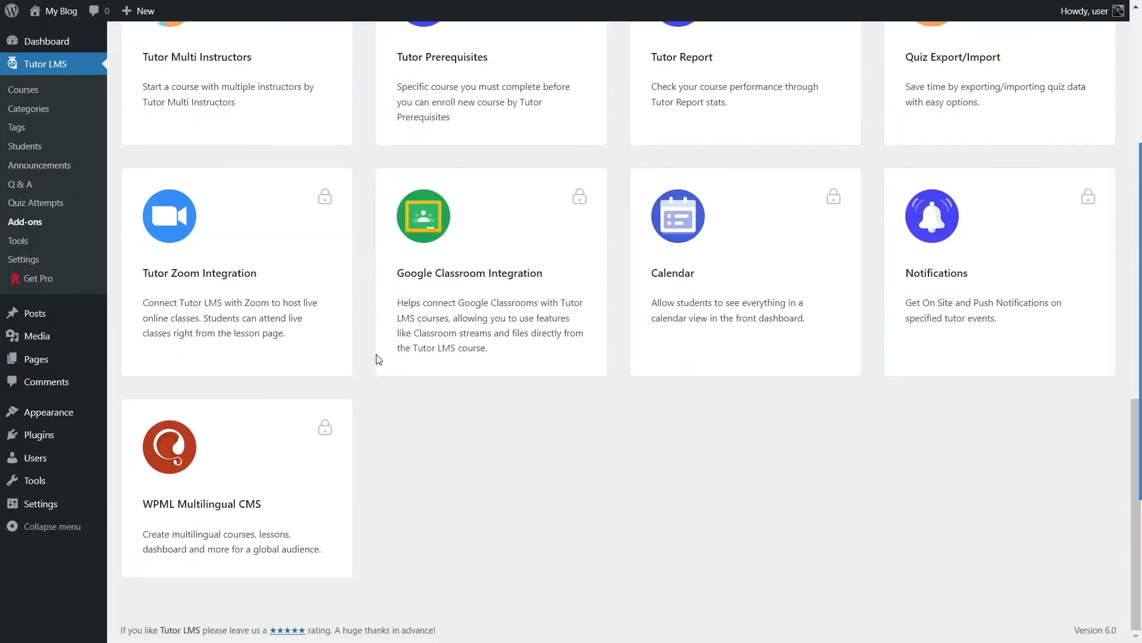
{"action": "scroll", "coordinate": [383, 356], "scroll_direction": "up", "scroll_amount": 5}
{"action": "scroll", "coordinate": [383, 356], "scroll_direction": "up", "scroll_amount": 5}
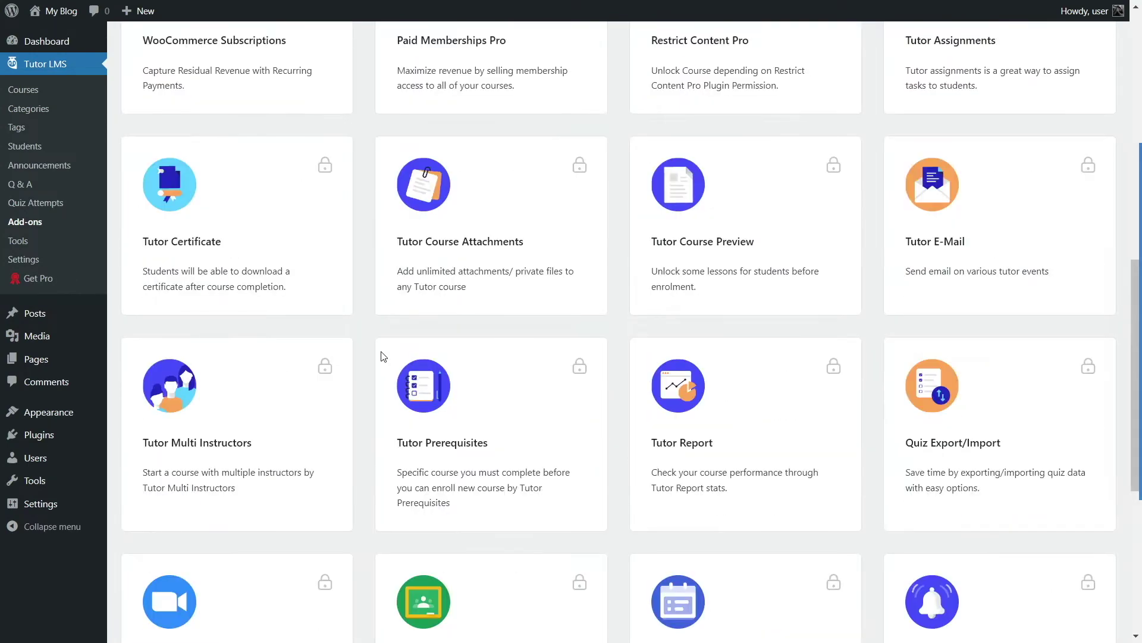
{"action": "left_click_drag", "start_coordinate": [284, 482], "coordinate": [136, 462]}
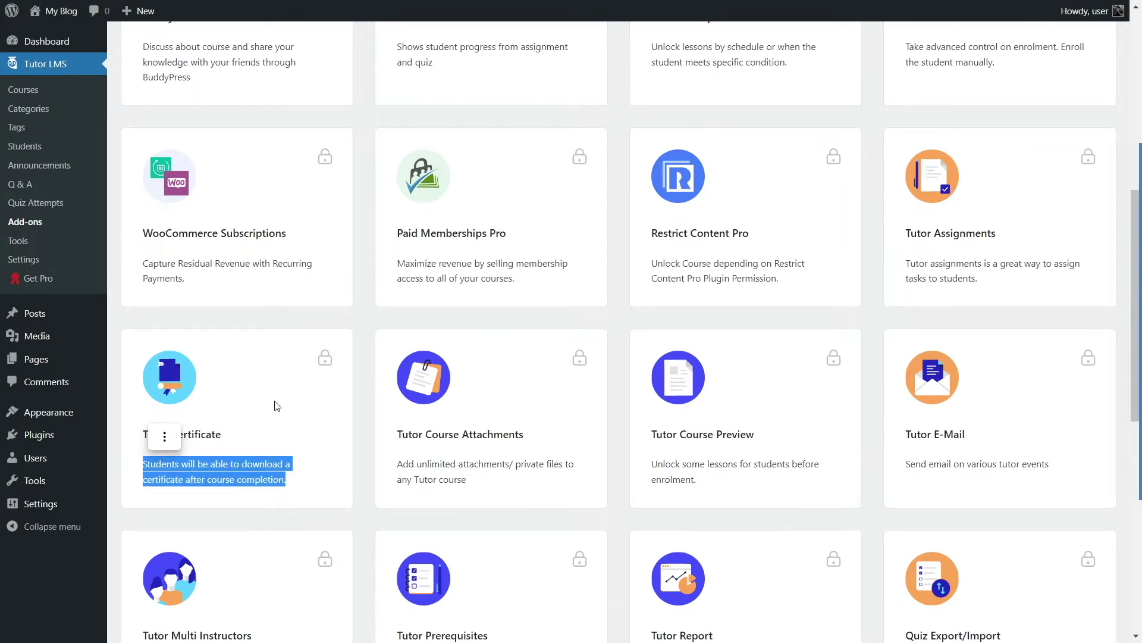
{"action": "left_click", "coordinate": [312, 411]}
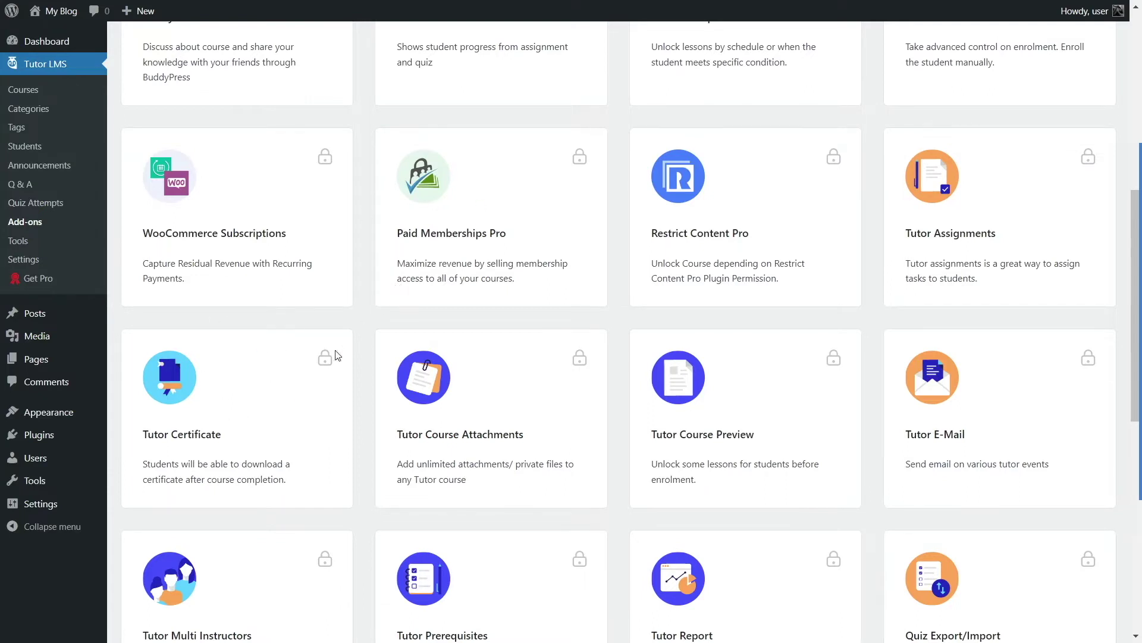
{"action": "scroll", "coordinate": [336, 343], "scroll_direction": "up", "scroll_amount": 8}
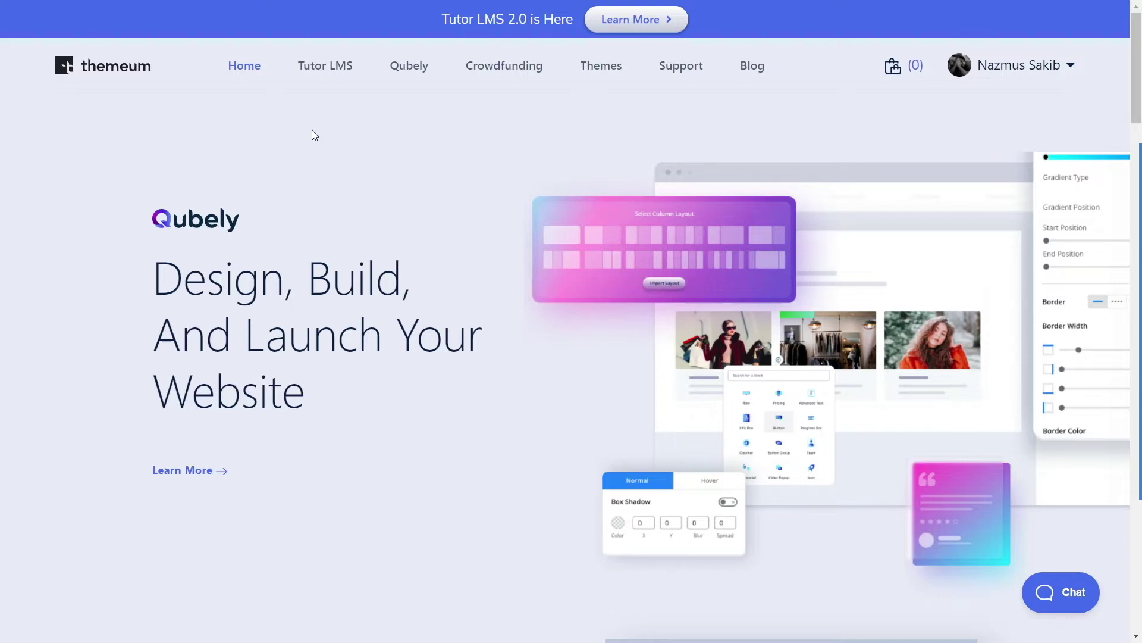
Open the Tutor LMS pricing on the Themeum site and choose to buy the annual Individuals plan
{"action": "left_click", "coordinate": [321, 66]}
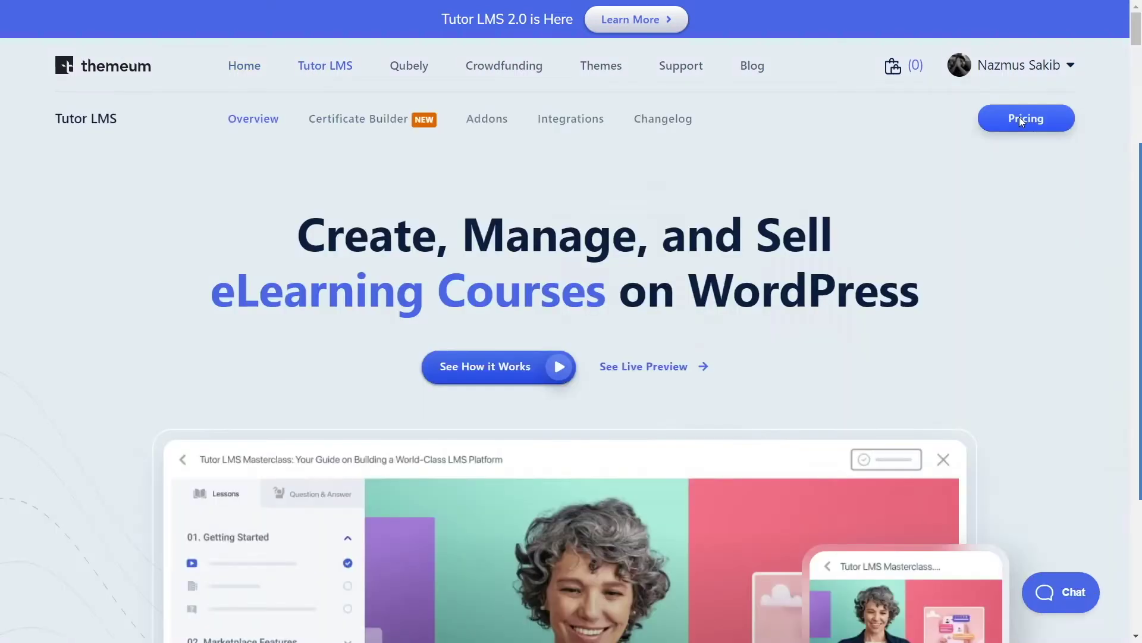
{"action": "left_click", "coordinate": [1021, 118]}
{"action": "scroll", "coordinate": [762, 220], "scroll_direction": "down", "scroll_amount": 5}
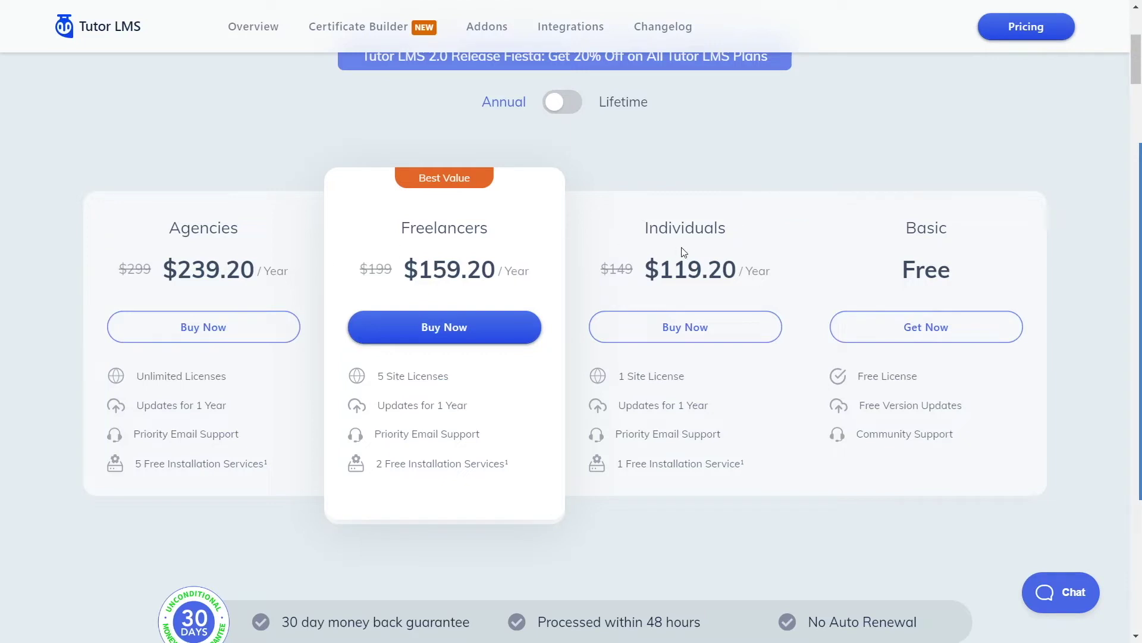
{"action": "left_click", "coordinate": [674, 330]}
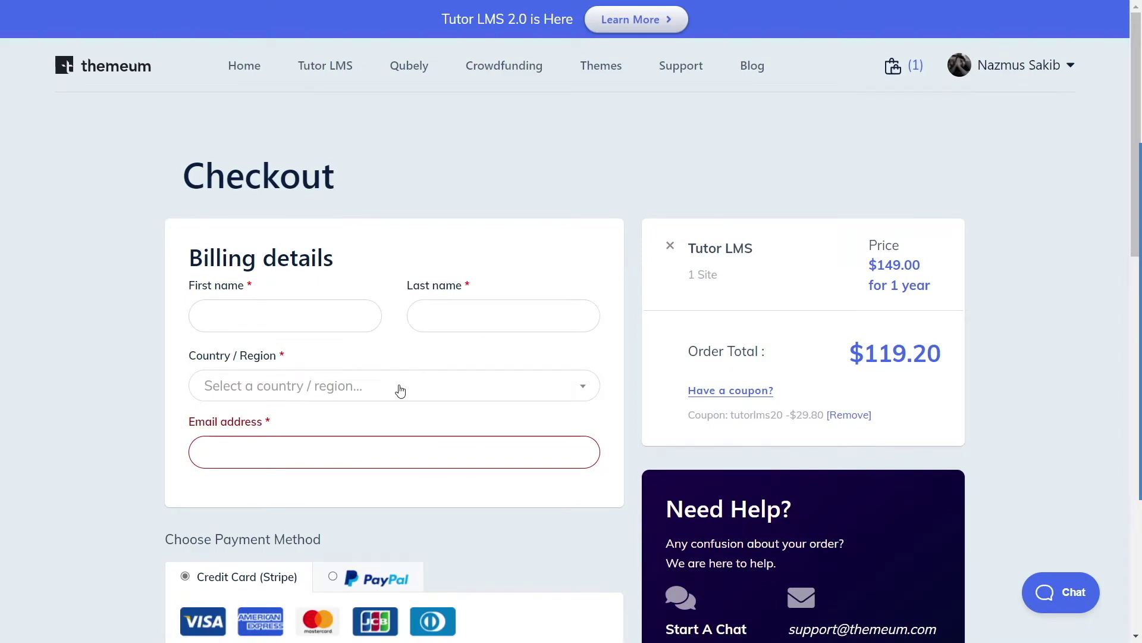
Review the checkout form's payment methods, comparing PayPal and Credit Card (Stripe)
{"action": "scroll", "coordinate": [393, 376], "scroll_direction": "down", "scroll_amount": 5}
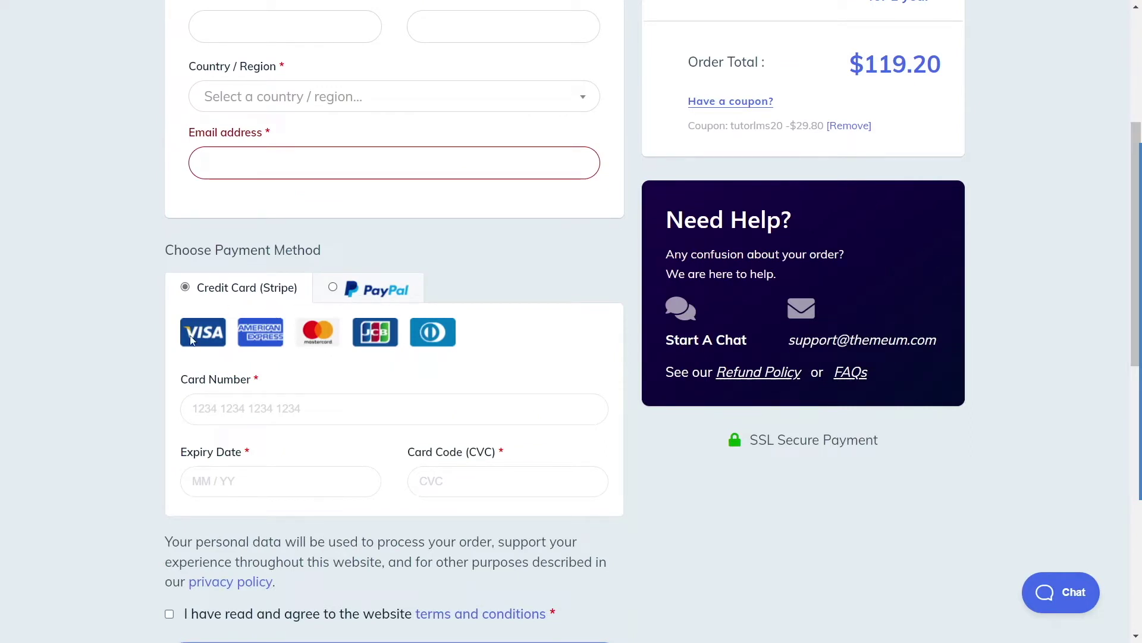
{"action": "left_click", "coordinate": [345, 288]}
{"action": "double_click", "coordinate": [245, 288]}
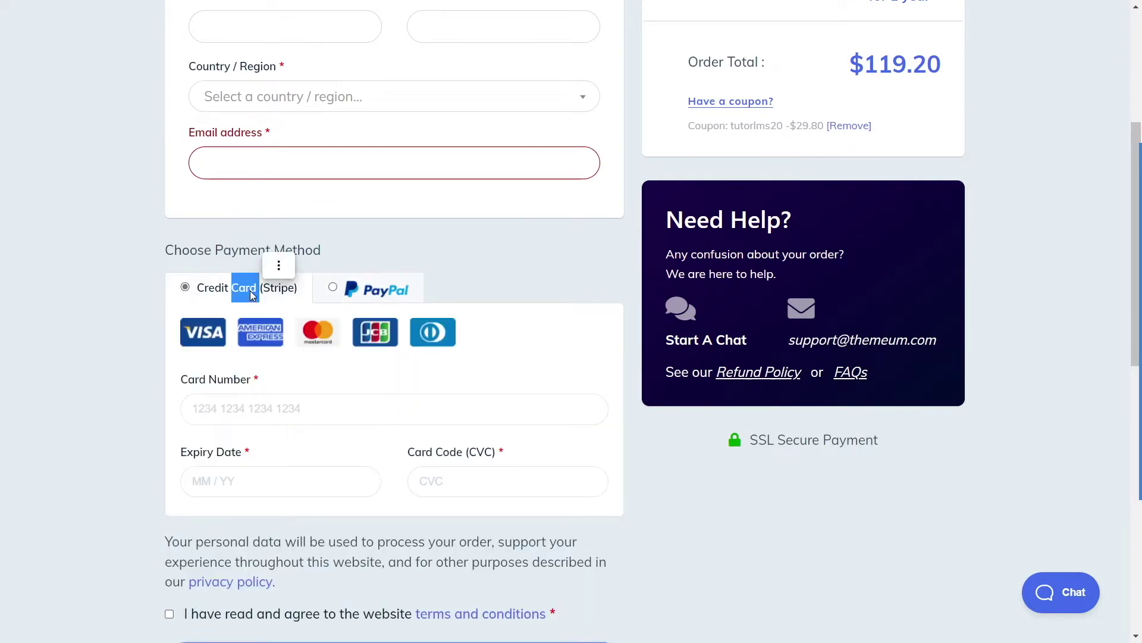
{"action": "scroll", "coordinate": [295, 371], "scroll_direction": "down", "scroll_amount": 3}
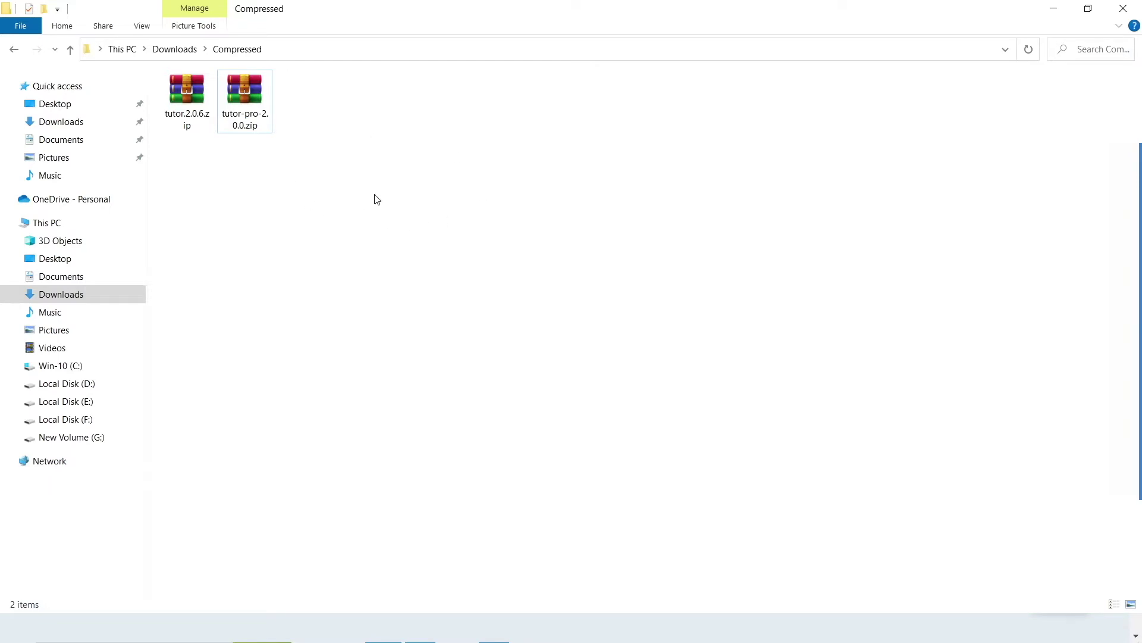
Locate tutor-pro-2.0.0.zip in the Compressed downloads folder and switch back to the WordPress add-ons page in the browser
{"action": "left_click_drag", "start_coordinate": [292, 194], "coordinate": [243, 91]}
{"action": "left_click", "coordinate": [273, 140]}
{"action": "left_click_drag", "start_coordinate": [296, 154], "coordinate": [238, 56]}
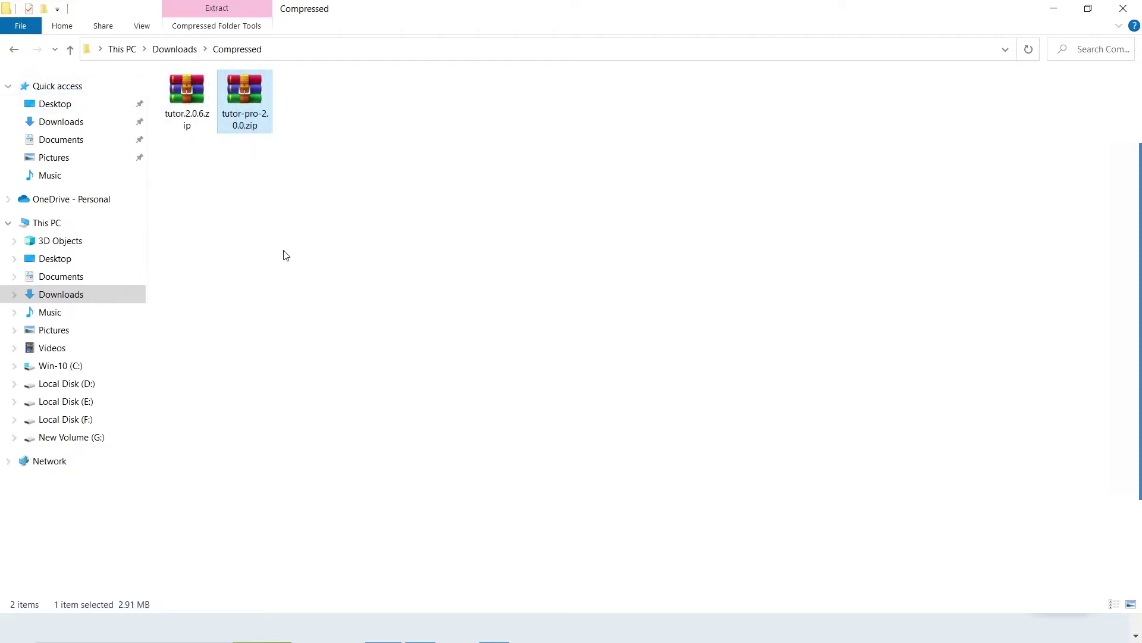
{"action": "key", "text": "alt+Tab"}
{"action": "key", "text": "ctrl+Tab"}
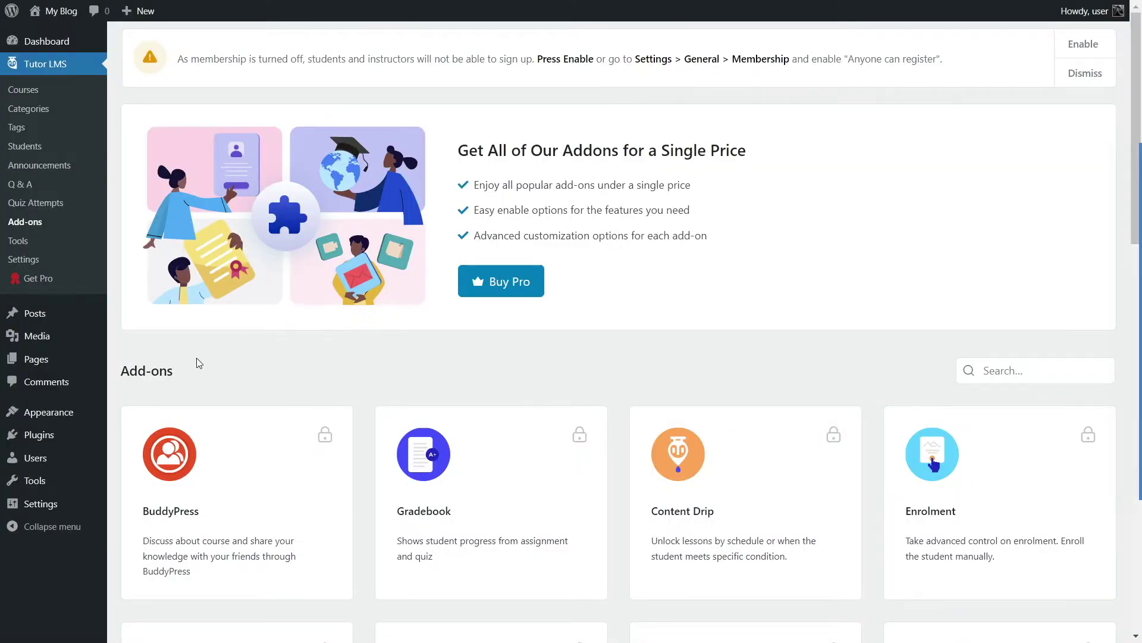
Install the Tutor LMS Pro plugin from the uploaded tutor-pro-2.0.0.zip file and activate it
{"action": "mouse_move", "coordinate": [84, 441]}
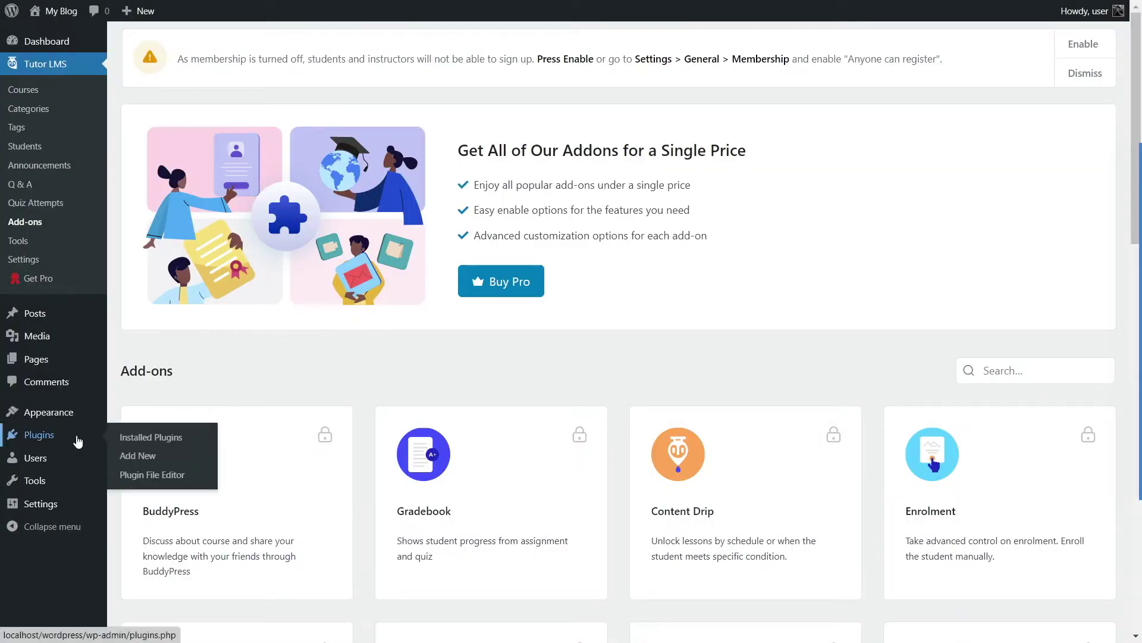
{"action": "left_click", "coordinate": [140, 462]}
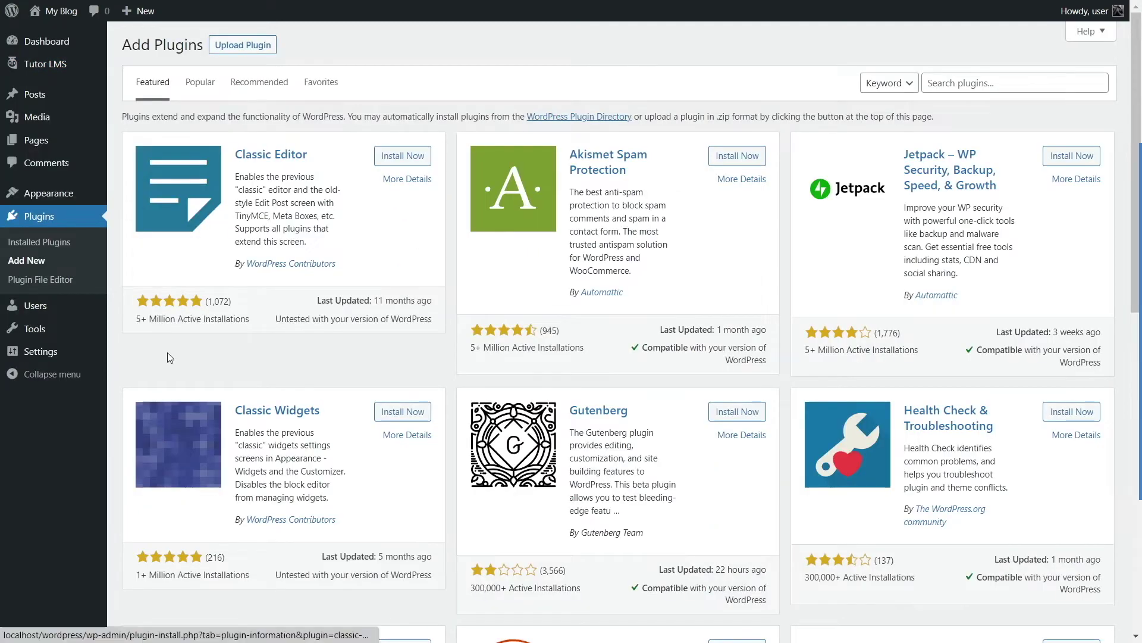
{"action": "left_click", "coordinate": [235, 52]}
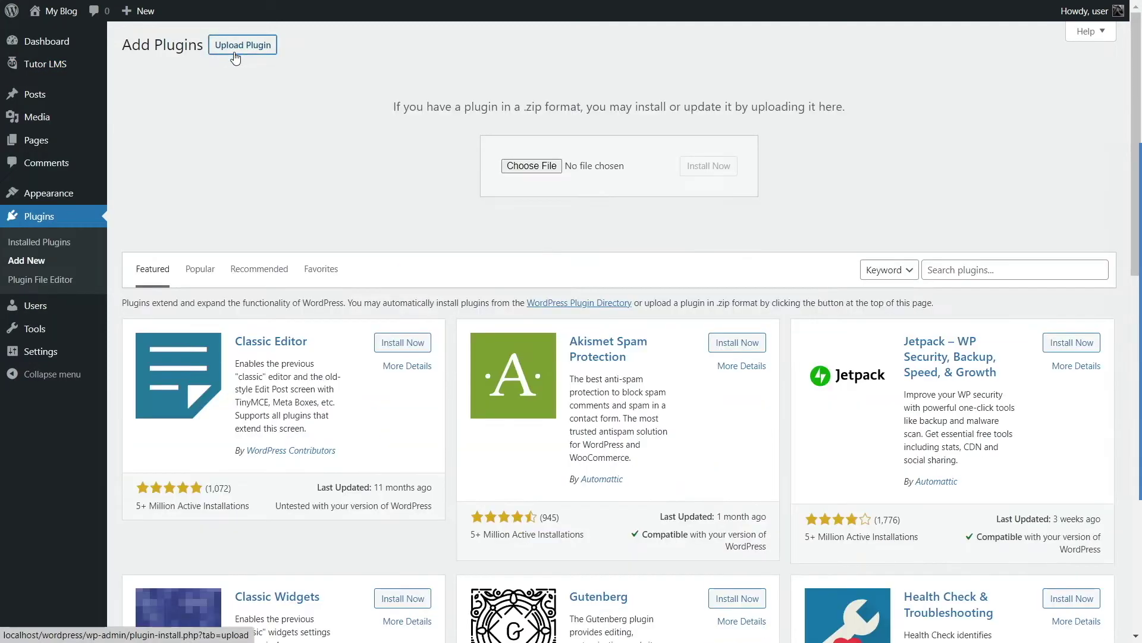
{"action": "left_click", "coordinate": [535, 168]}
{"action": "left_click", "coordinate": [284, 168]}
{"action": "left_click", "coordinate": [402, 333]}
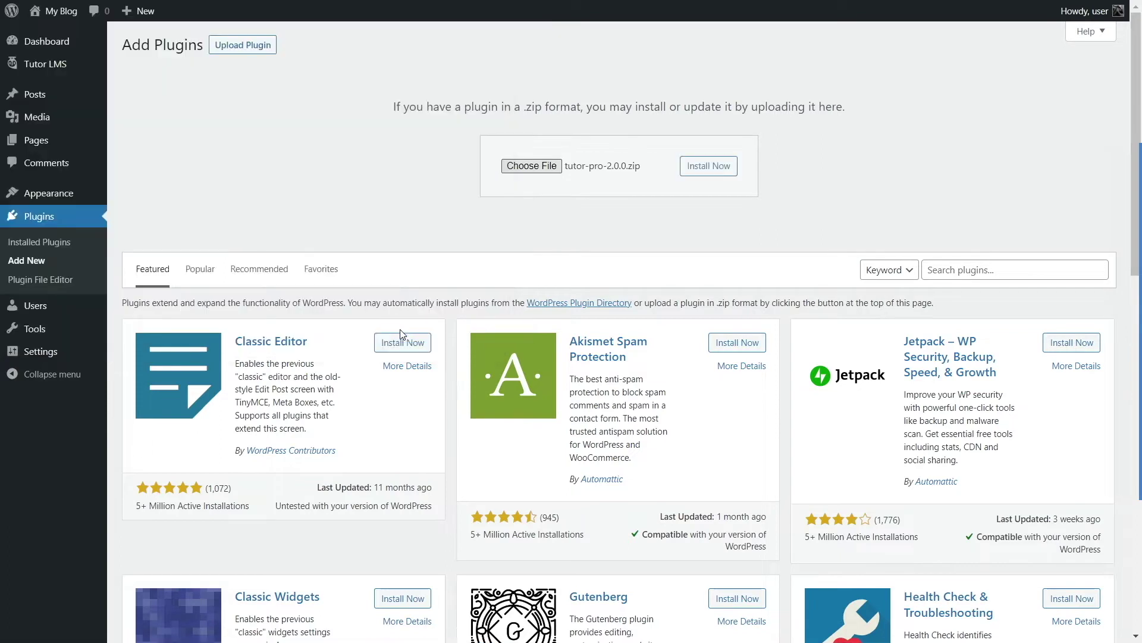
{"action": "left_click", "coordinate": [706, 168]}
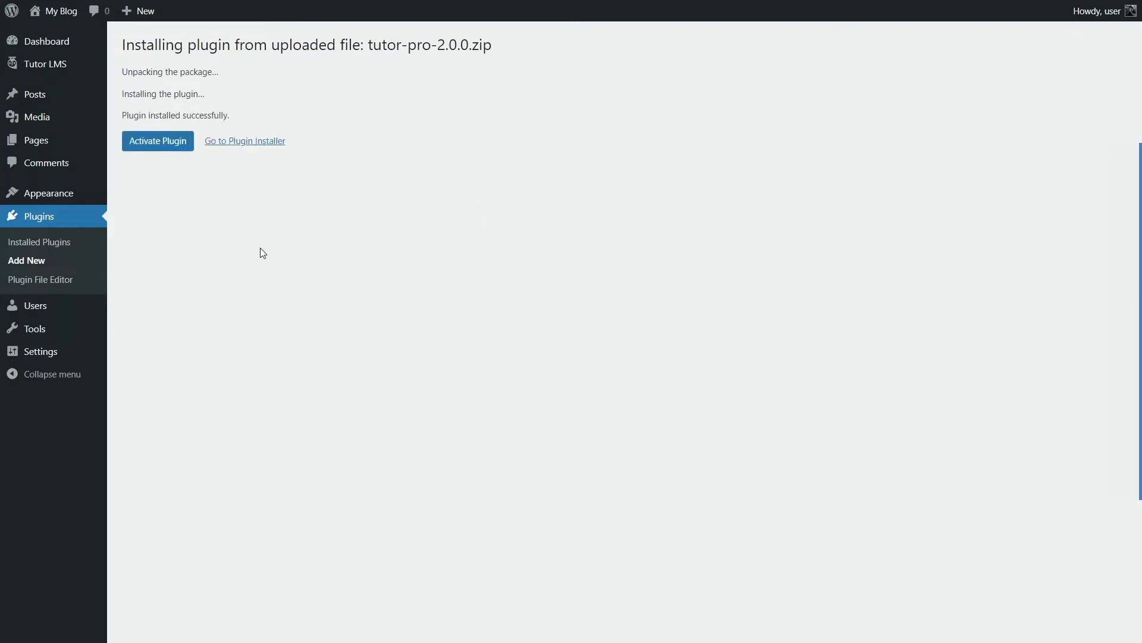
{"action": "left_click", "coordinate": [157, 143]}
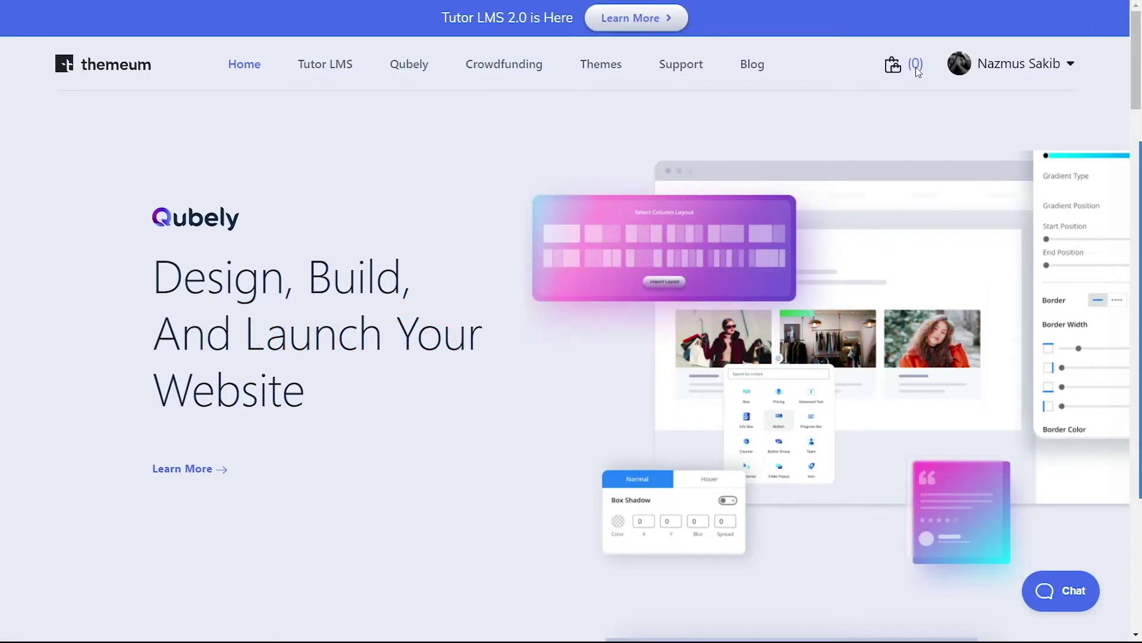
Open the Licenses page of the Themeum account, and open the Tutor LMS Pro license page in the WordPress dashboard
{"action": "mouse_move", "coordinate": [1071, 66]}
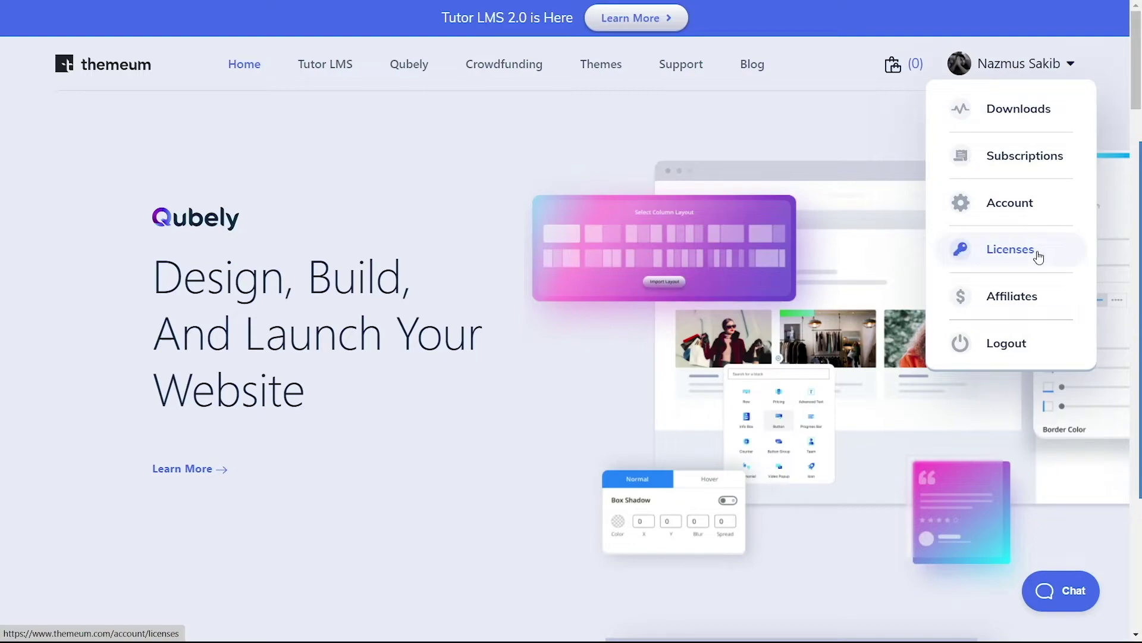
{"action": "left_click", "coordinate": [970, 262]}
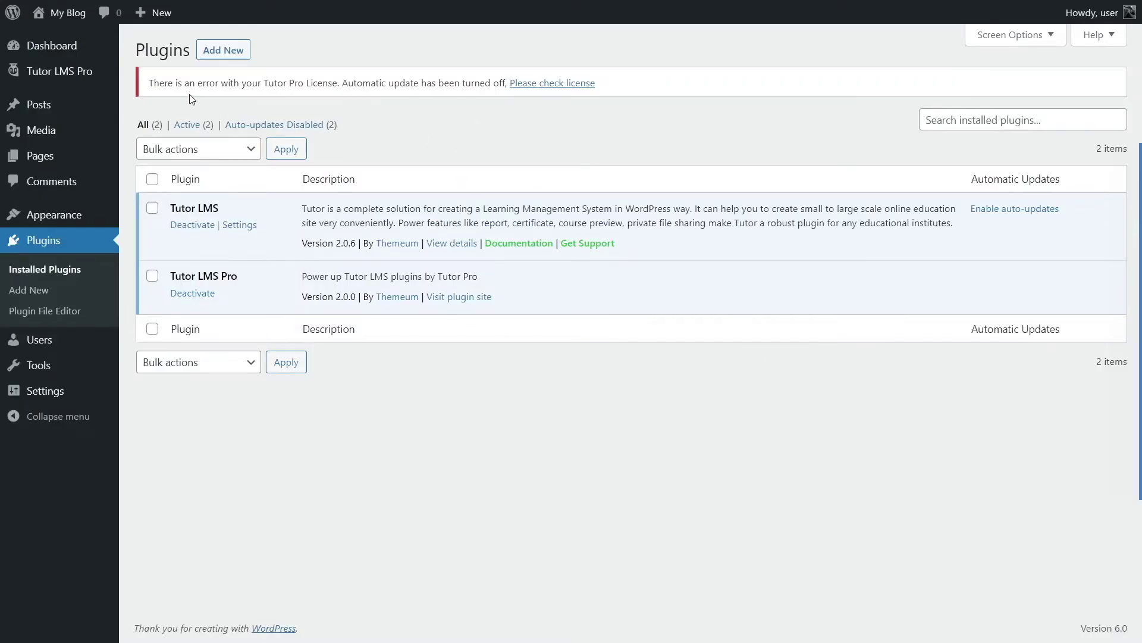
{"action": "mouse_move", "coordinate": [76, 77]}
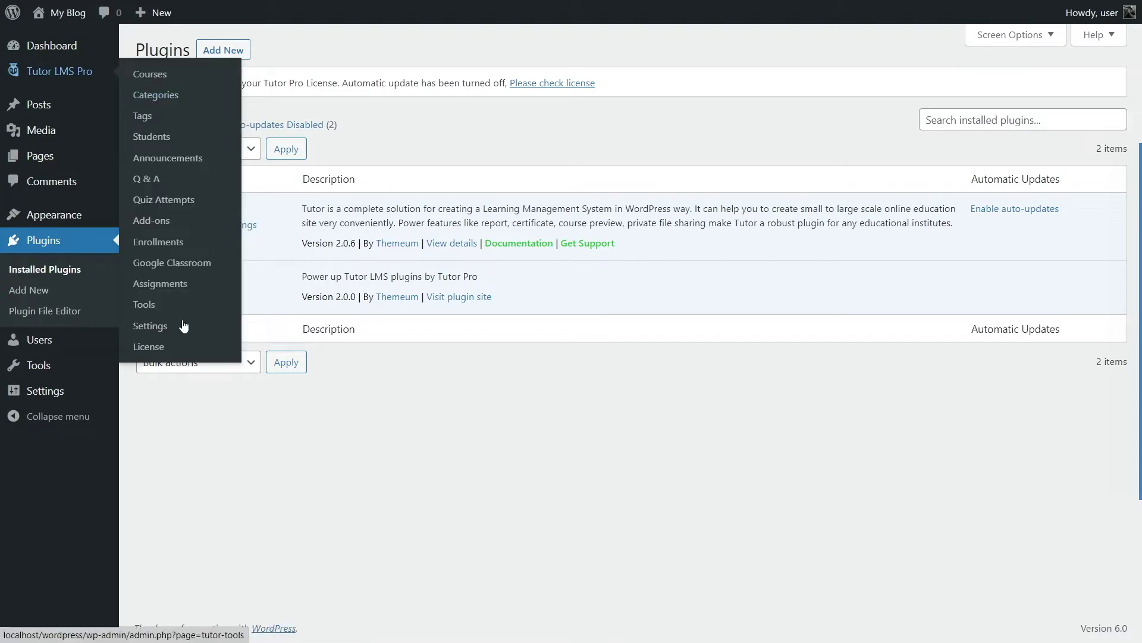
{"action": "left_click", "coordinate": [163, 348]}
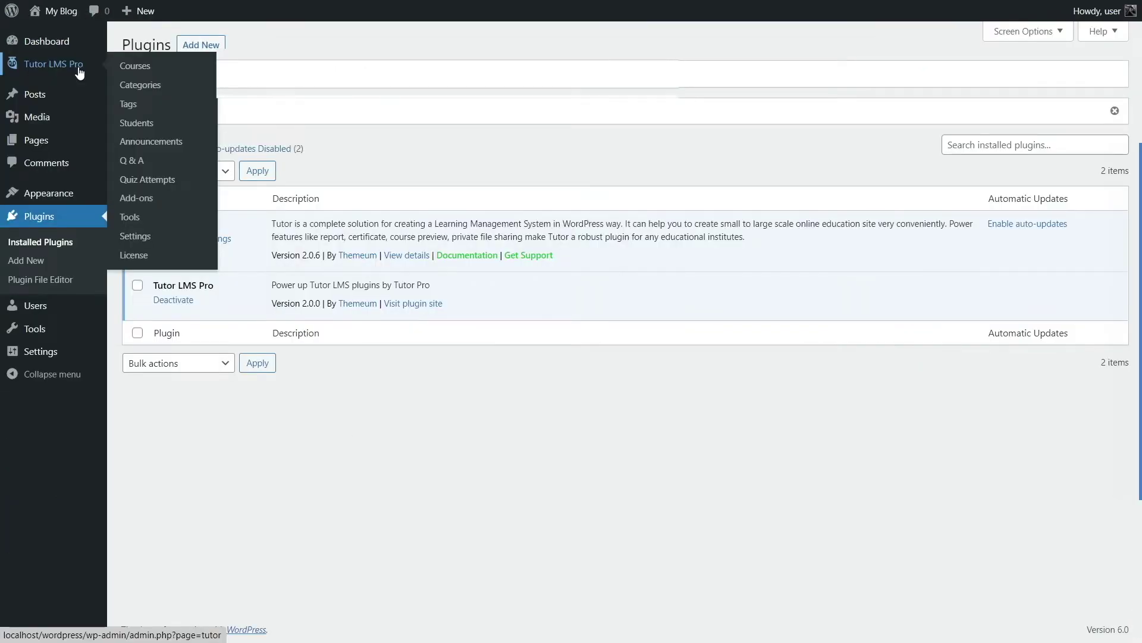
Open the Tutor LMS Pro add-ons list and enable the Calendar, Content Drip and Enrollments add-ons
{"action": "left_click", "coordinate": [79, 70]}
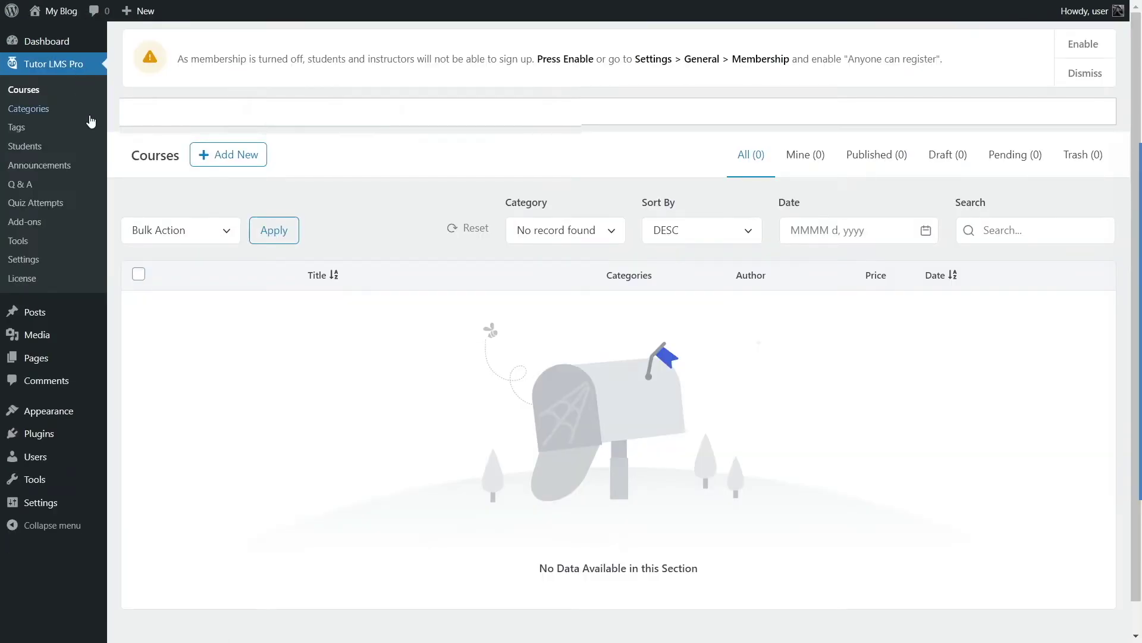
{"action": "left_click", "coordinate": [33, 228]}
{"action": "scroll", "coordinate": [397, 217], "scroll_direction": "down", "scroll_amount": 3}
{"action": "scroll", "coordinate": [403, 216], "scroll_direction": "down", "scroll_amount": 10}
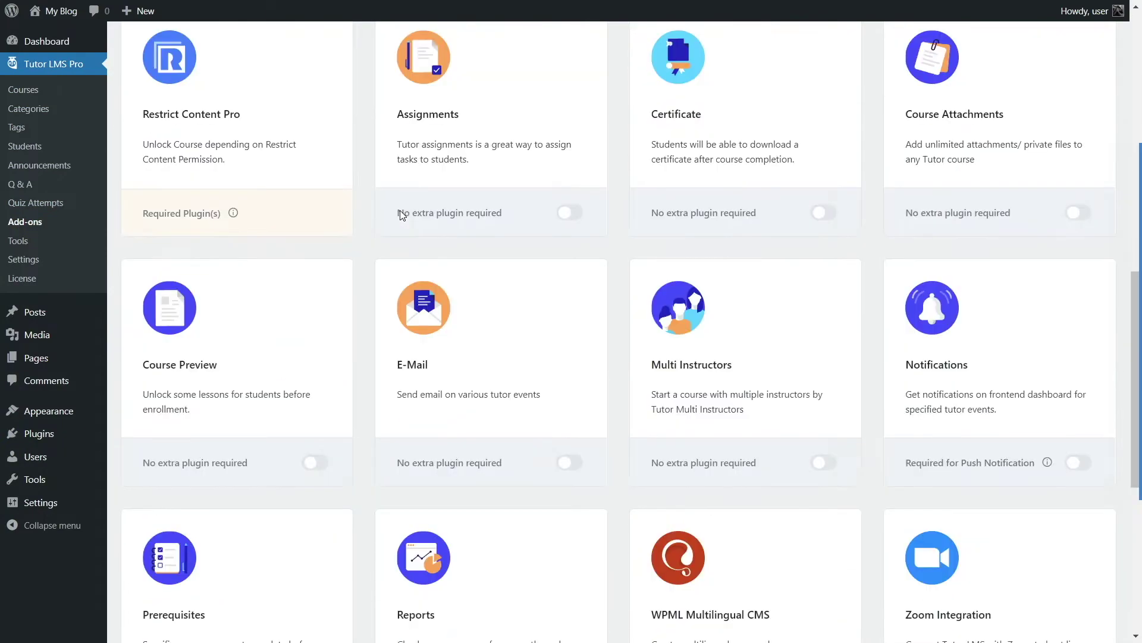
{"action": "scroll", "coordinate": [402, 215], "scroll_direction": "up", "scroll_amount": 5}
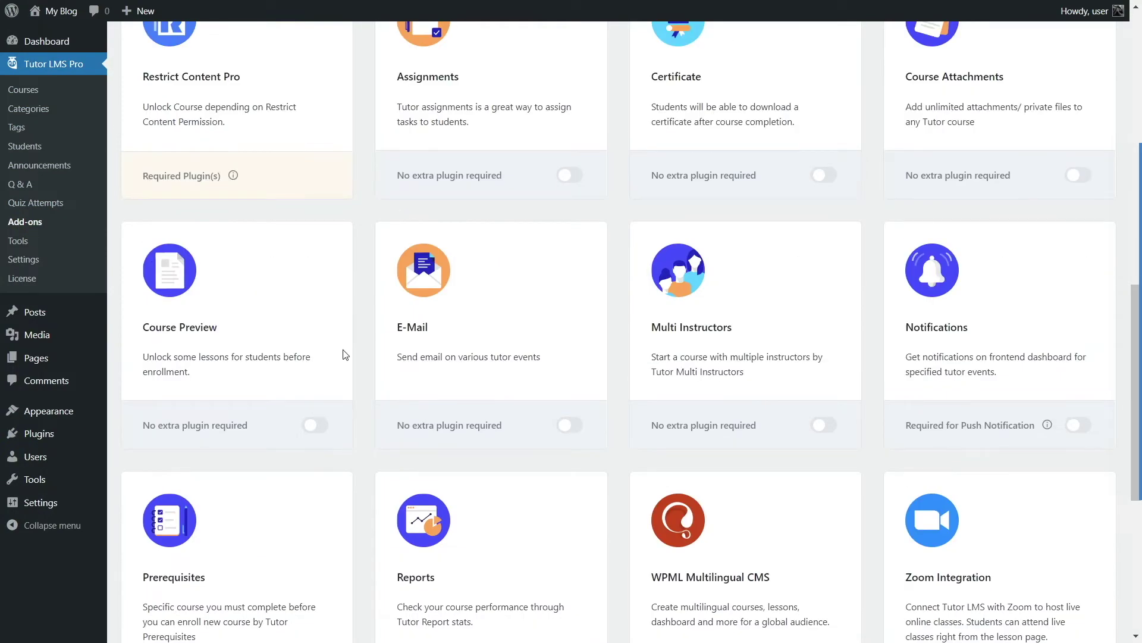
{"action": "scroll", "coordinate": [336, 357], "scroll_direction": "up", "scroll_amount": 6}
{"action": "left_click", "coordinate": [571, 454]}
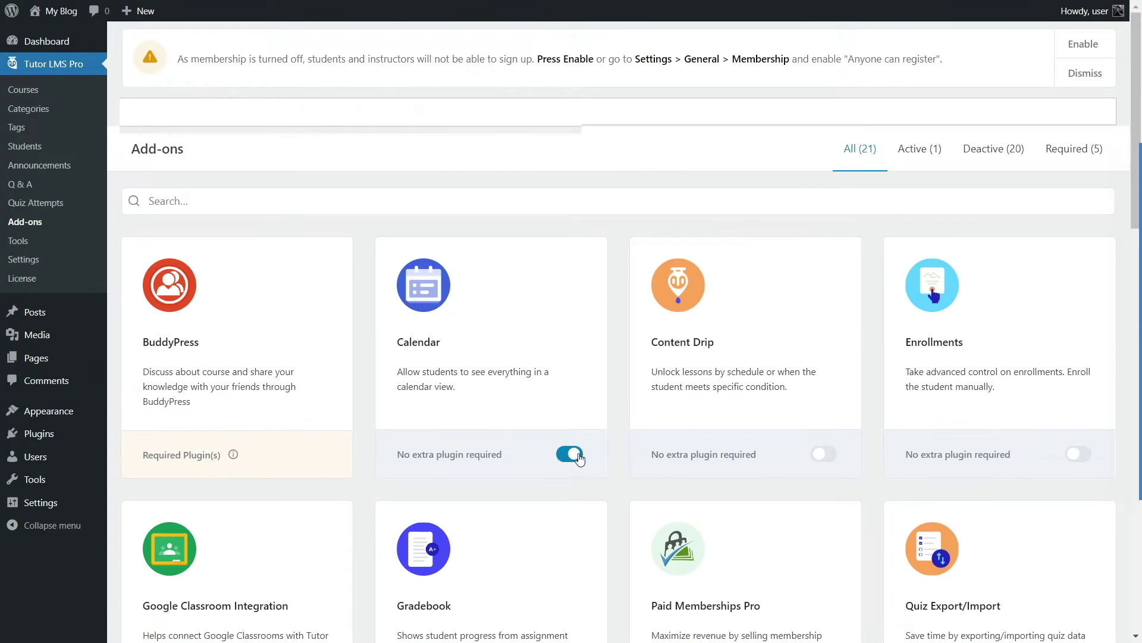
{"action": "scroll", "coordinate": [643, 387], "scroll_direction": "down", "scroll_amount": 7}
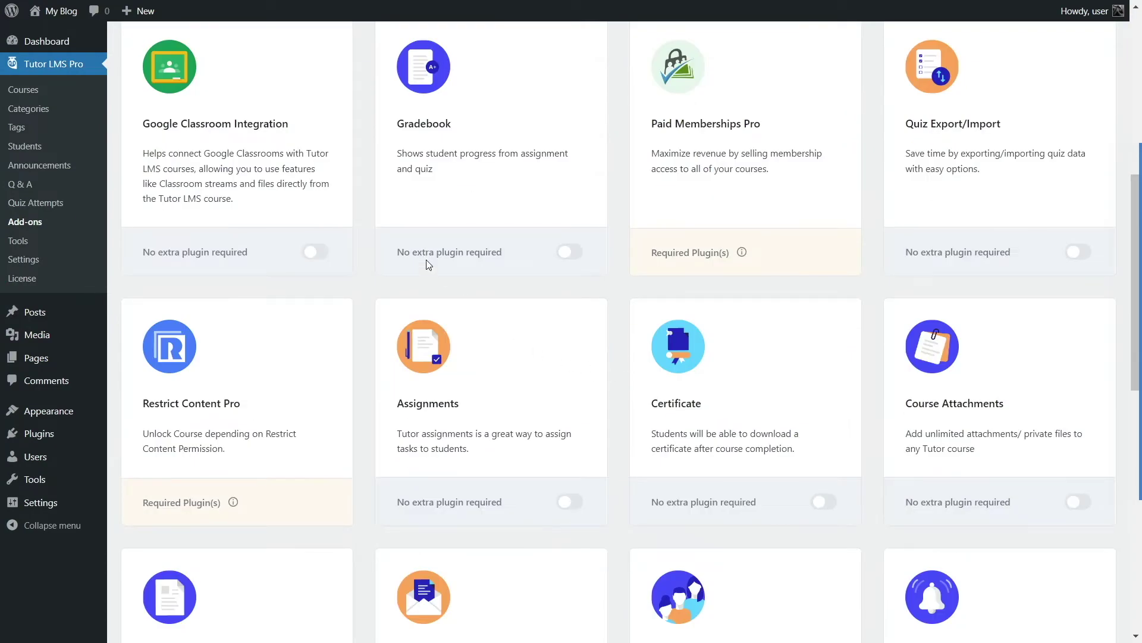
{"action": "scroll", "coordinate": [426, 264], "scroll_direction": "up", "scroll_amount": 7}
{"action": "left_click", "coordinate": [827, 458]}
{"action": "left_click", "coordinate": [1075, 457]}
Enable the Google Classroom Integration and Quiz Export/Import add-ons
{"action": "scroll", "coordinate": [527, 410], "scroll_direction": "down", "scroll_amount": 4}
{"action": "left_click", "coordinate": [311, 446]}
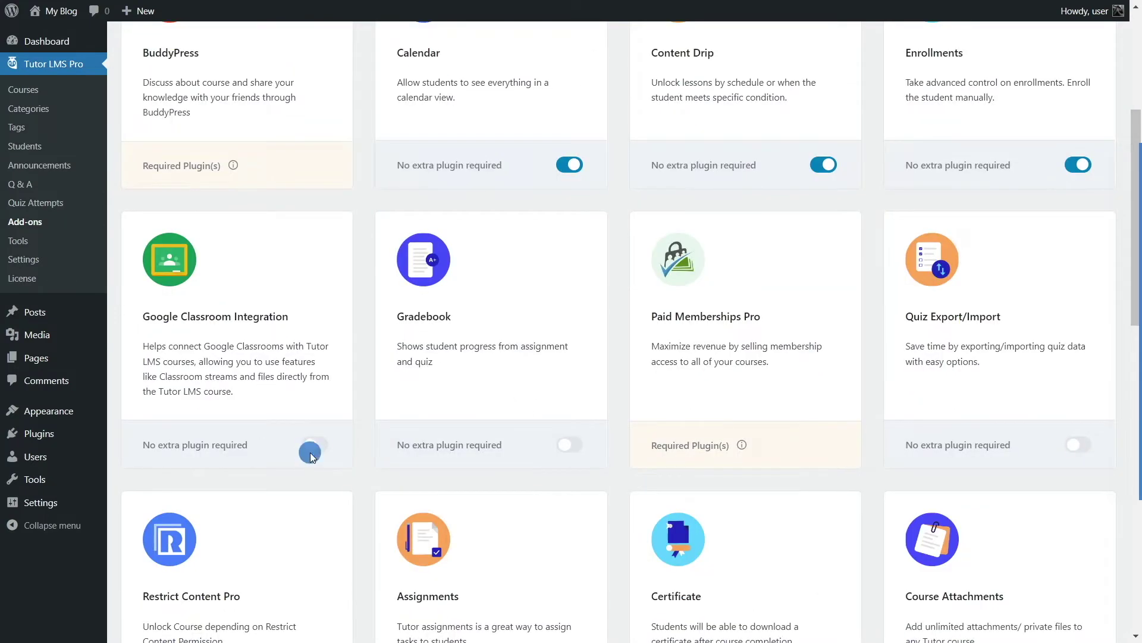
{"action": "scroll", "coordinate": [526, 450], "scroll_direction": "down", "scroll_amount": 1}
{"action": "left_click", "coordinate": [1077, 348]}
Enable the Certificate, Assignments and Course Attachments add-ons
{"action": "scroll", "coordinate": [517, 437], "scroll_direction": "down", "scroll_amount": 2}
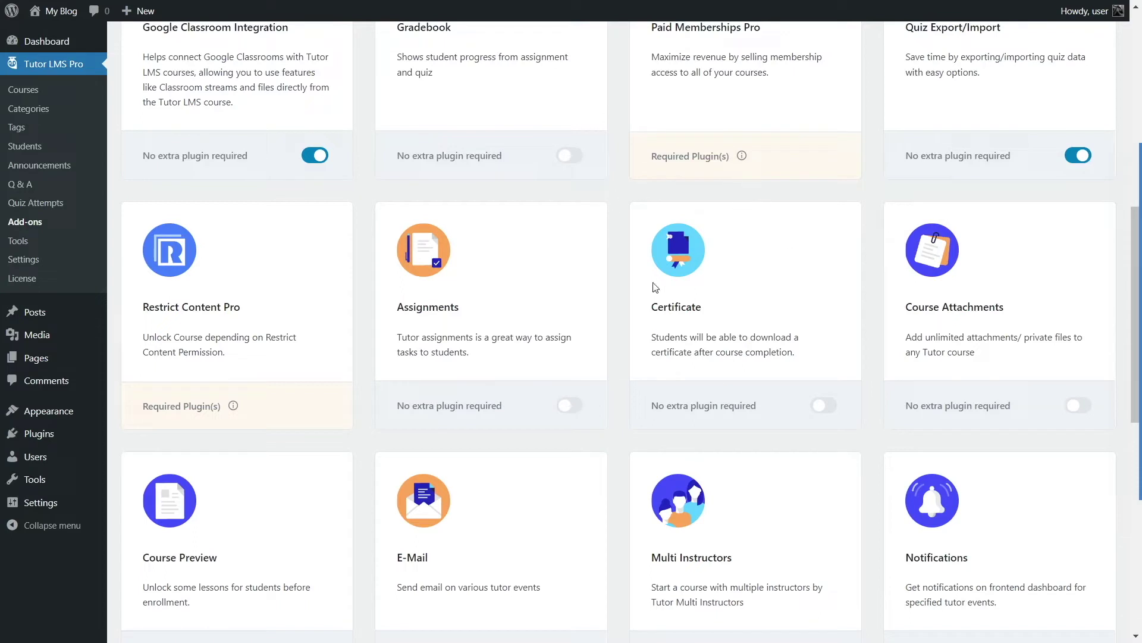
{"action": "left_click", "coordinate": [824, 407]}
{"action": "left_click", "coordinate": [570, 406]}
{"action": "left_click", "coordinate": [1076, 409]}
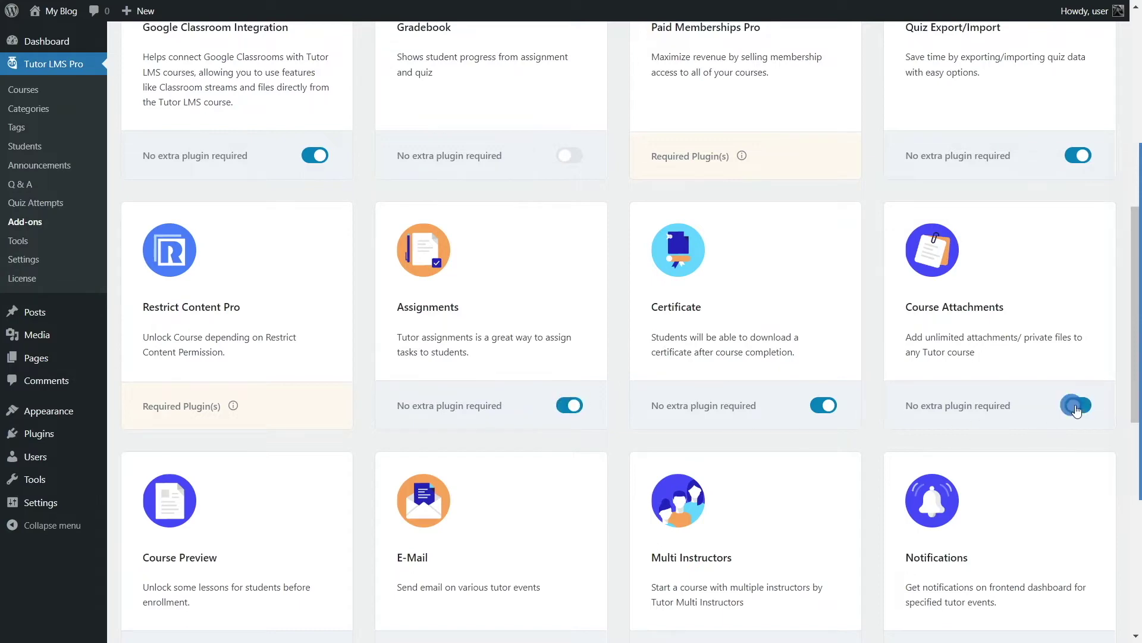
{"action": "scroll", "coordinate": [366, 227], "scroll_direction": "up", "scroll_amount": 10}
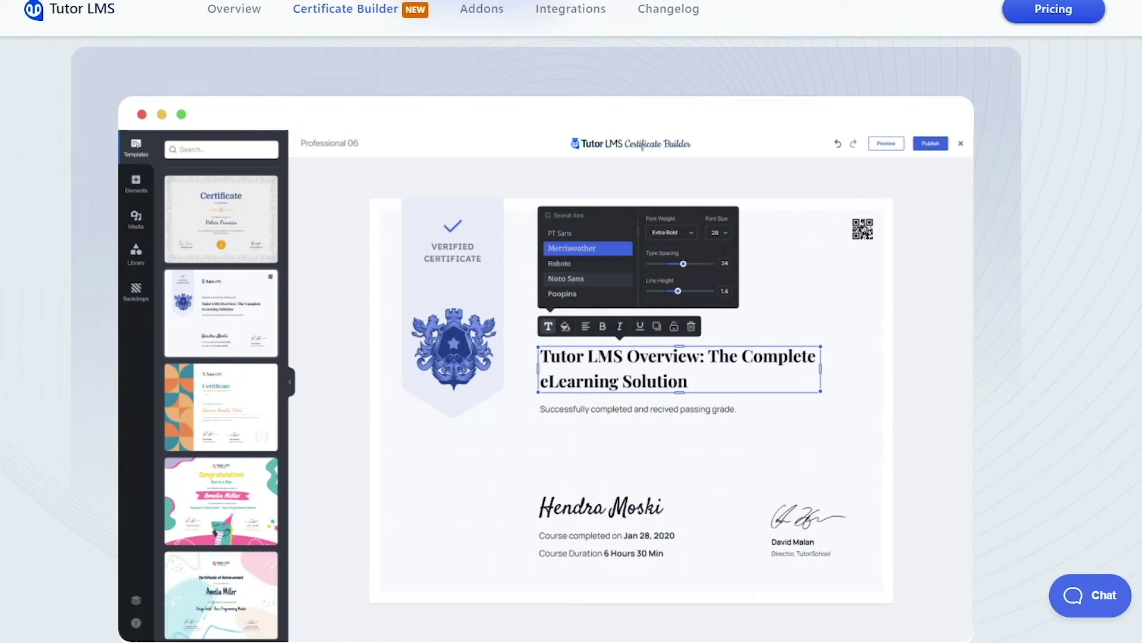
Examine the Tutor LMS Certificate Builder product page, including its design assets, ready certificate templates, inline editing options and drag-and-drop canvas
{"action": "scroll", "coordinate": [546, 339], "scroll_direction": "down", "scroll_amount": 3}
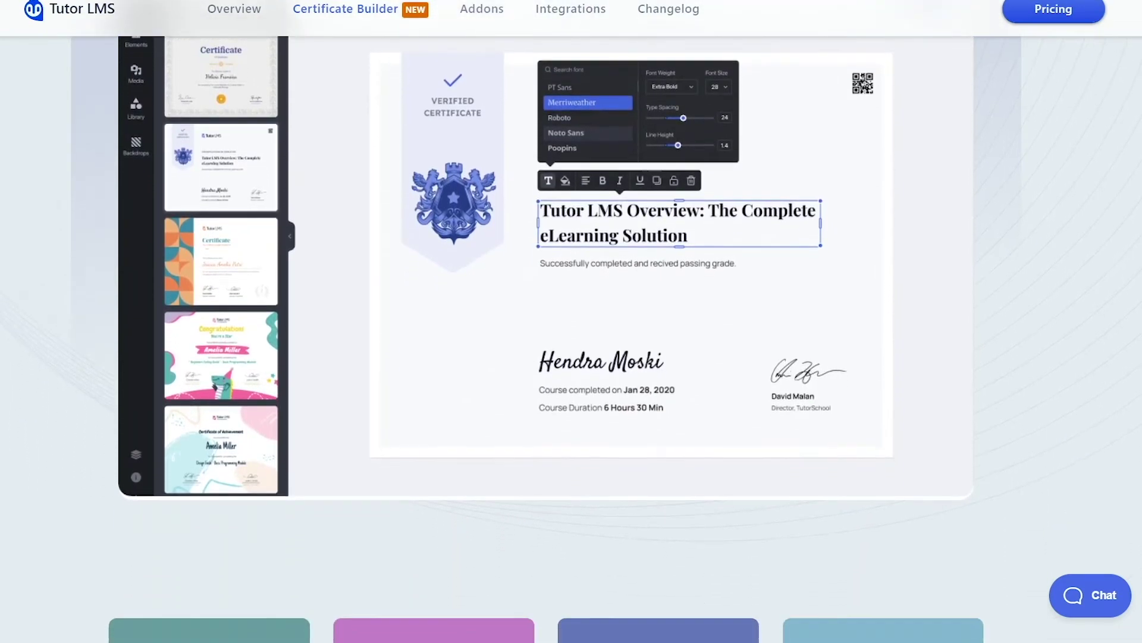
{"action": "scroll", "coordinate": [546, 339], "scroll_direction": "down", "scroll_amount": 3}
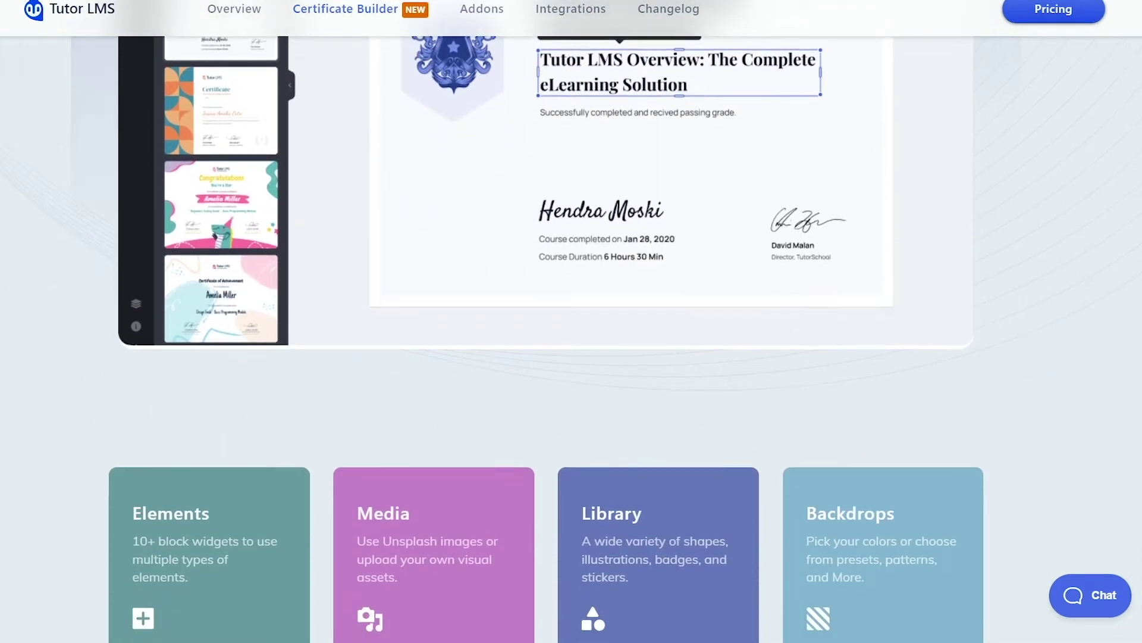
{"action": "scroll", "coordinate": [547, 339], "scroll_direction": "down", "scroll_amount": 5}
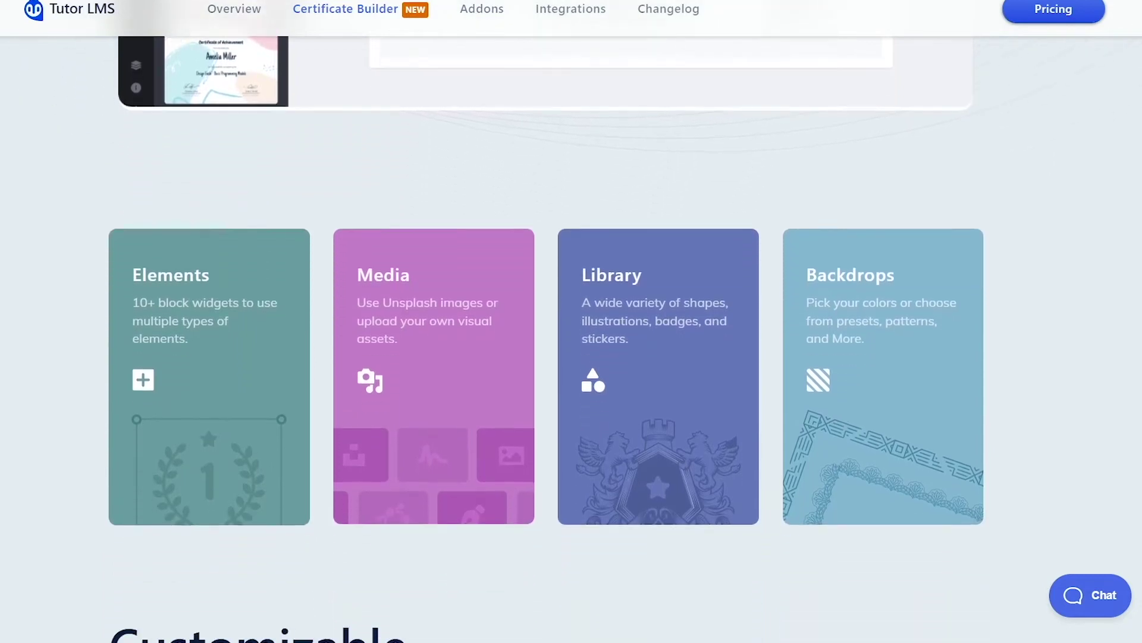
{"action": "scroll", "coordinate": [546, 339], "scroll_direction": "down", "scroll_amount": 5}
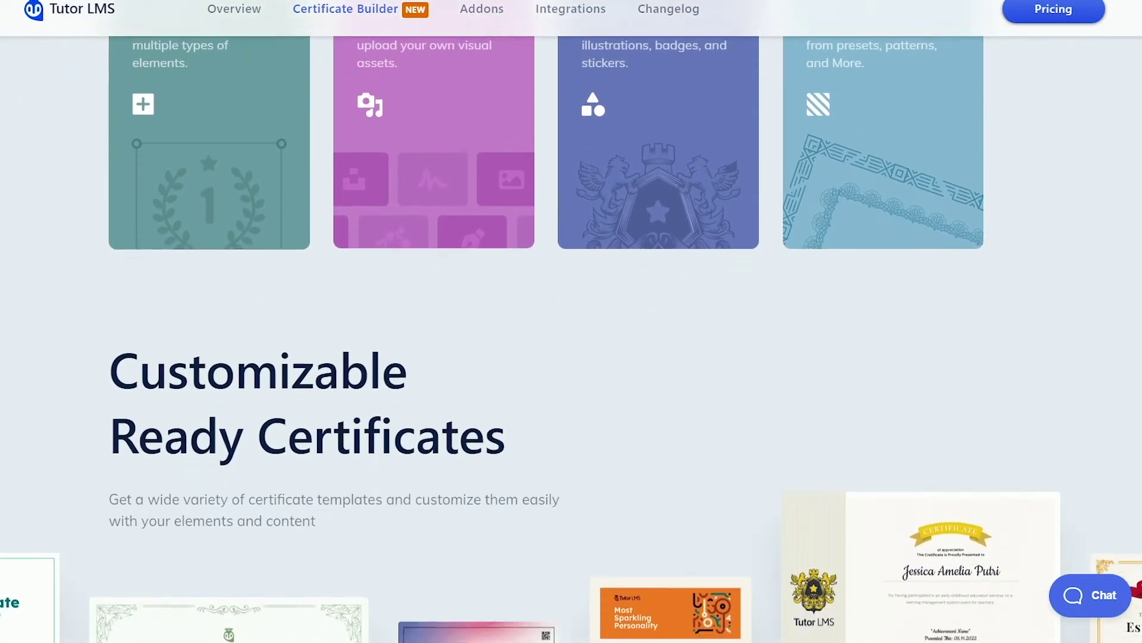
{"action": "scroll", "coordinate": [547, 339], "scroll_direction": "down", "scroll_amount": 5}
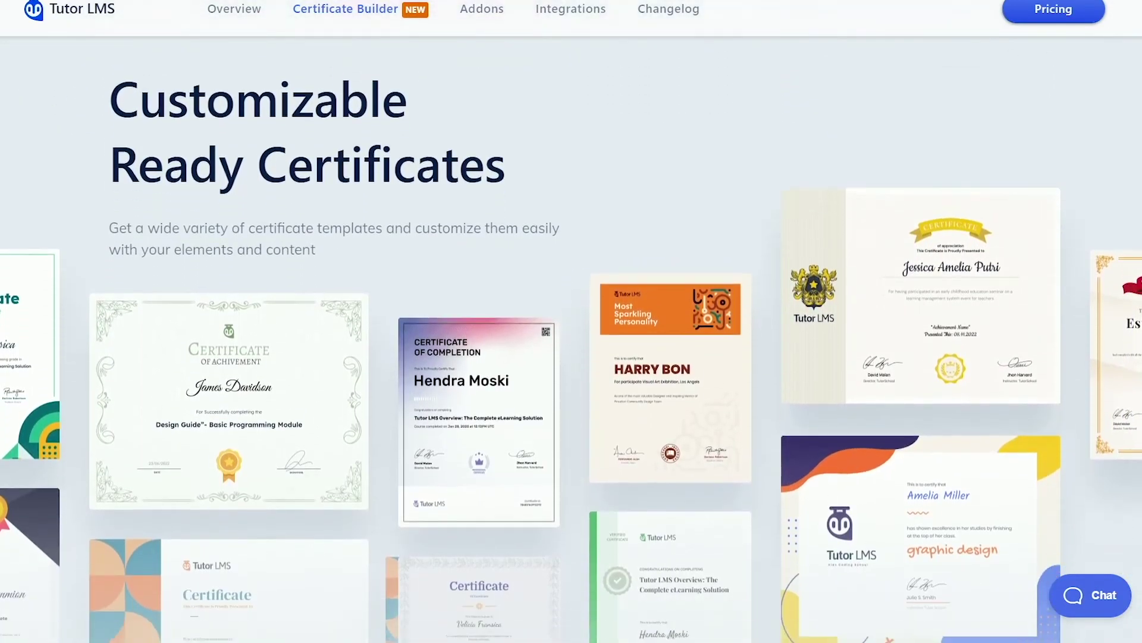
{"action": "scroll", "coordinate": [546, 339], "scroll_direction": "down", "scroll_amount": 5}
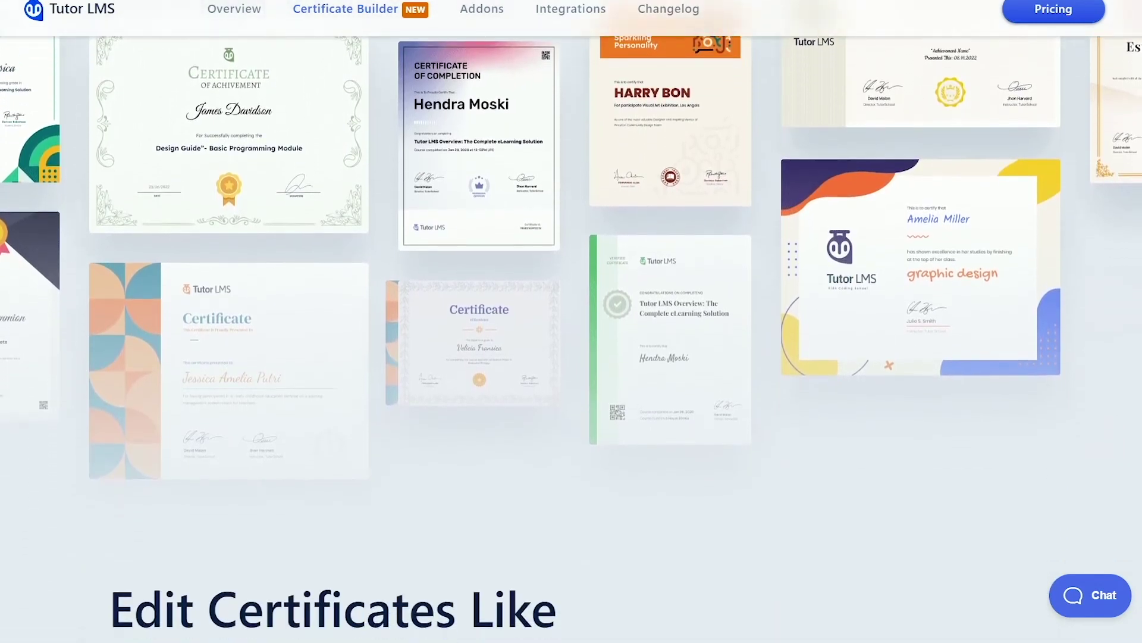
{"action": "scroll", "coordinate": [546, 339], "scroll_direction": "down", "scroll_amount": 5}
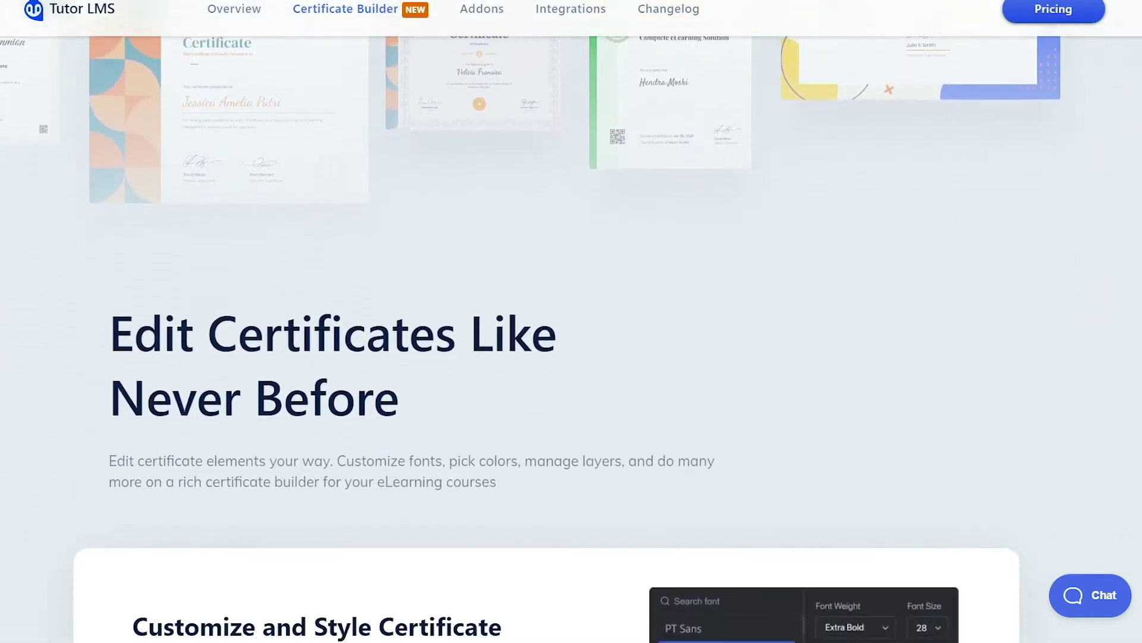
{"action": "scroll", "coordinate": [546, 339], "scroll_direction": "down", "scroll_amount": 5}
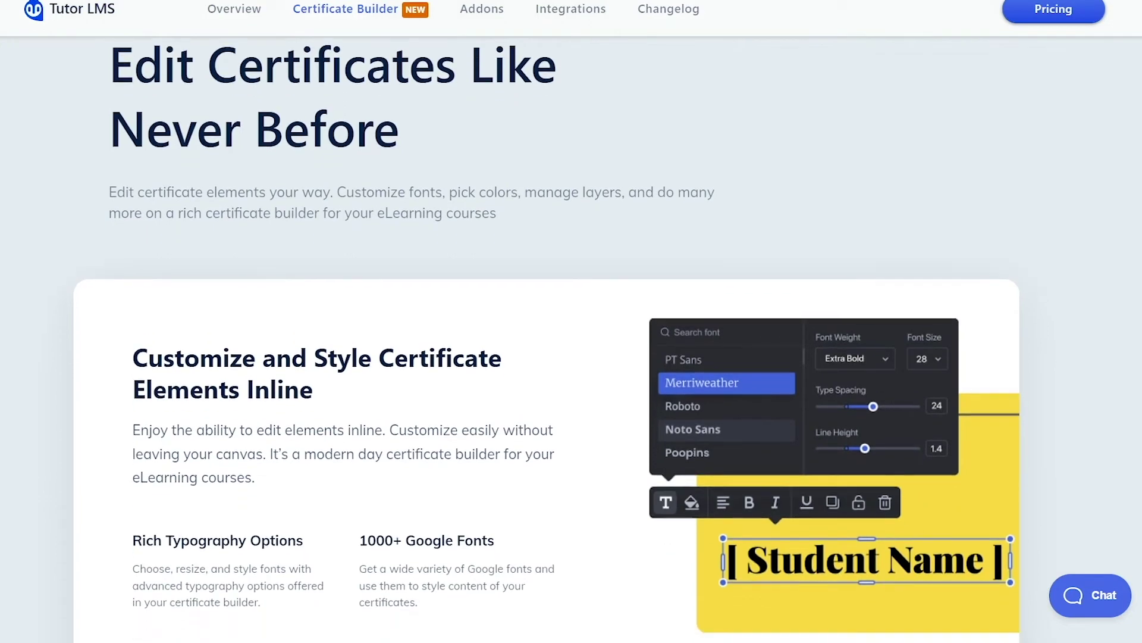
{"action": "scroll", "coordinate": [546, 339], "scroll_direction": "down", "scroll_amount": 5}
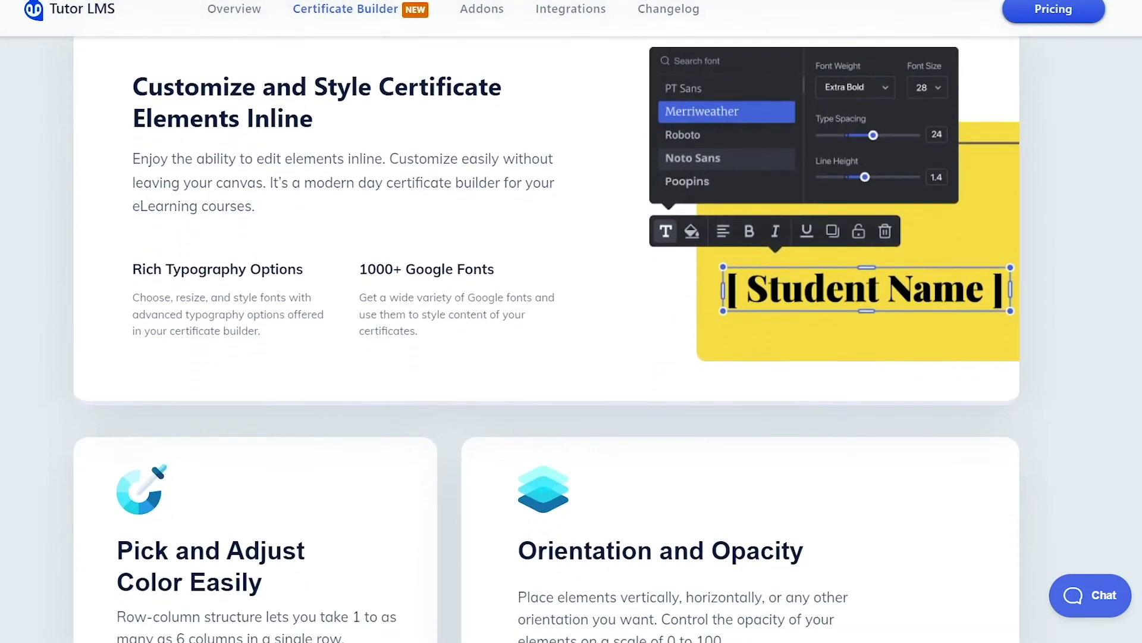
{"action": "scroll", "coordinate": [546, 340], "scroll_direction": "down", "scroll_amount": 5}
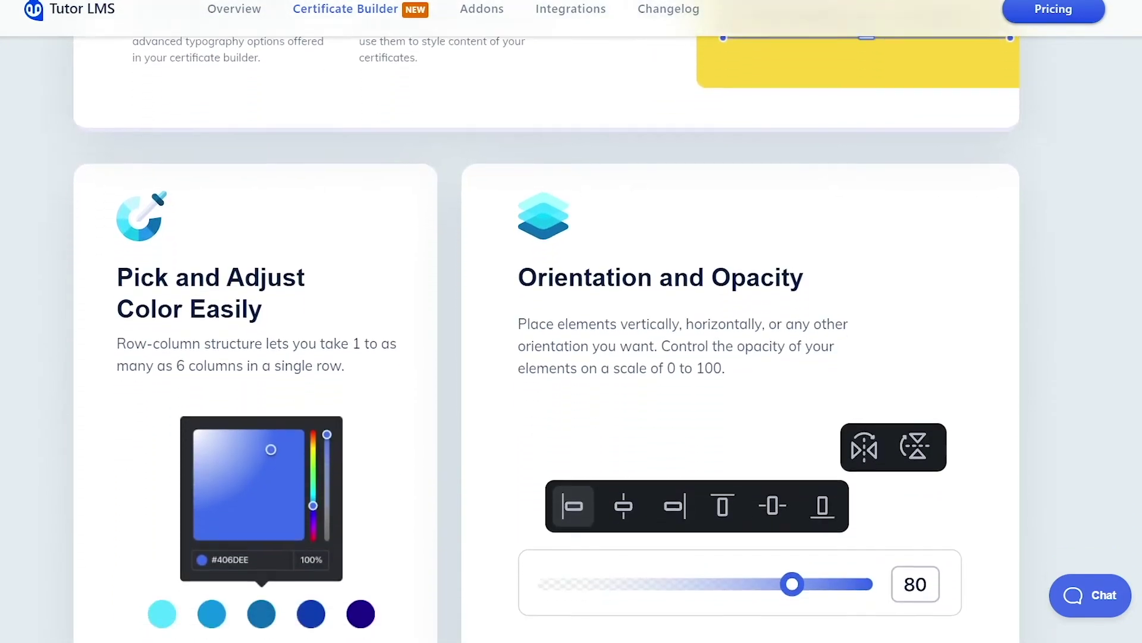
{"action": "scroll", "coordinate": [546, 339], "scroll_direction": "down", "scroll_amount": 5}
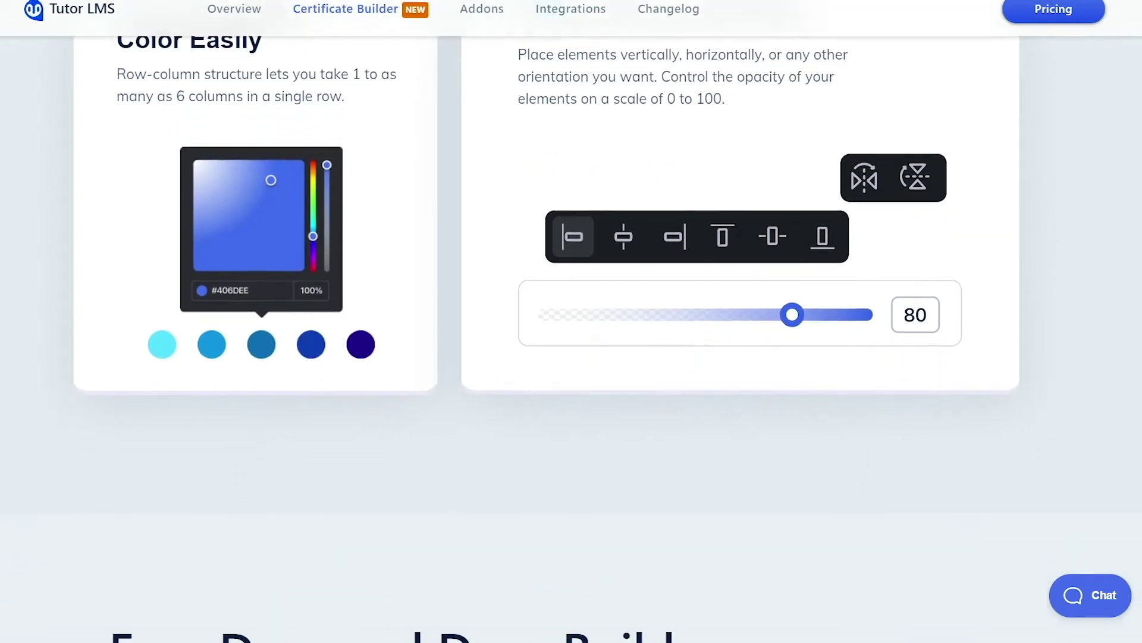
{"action": "scroll", "coordinate": [546, 339], "scroll_direction": "down", "scroll_amount": 5}
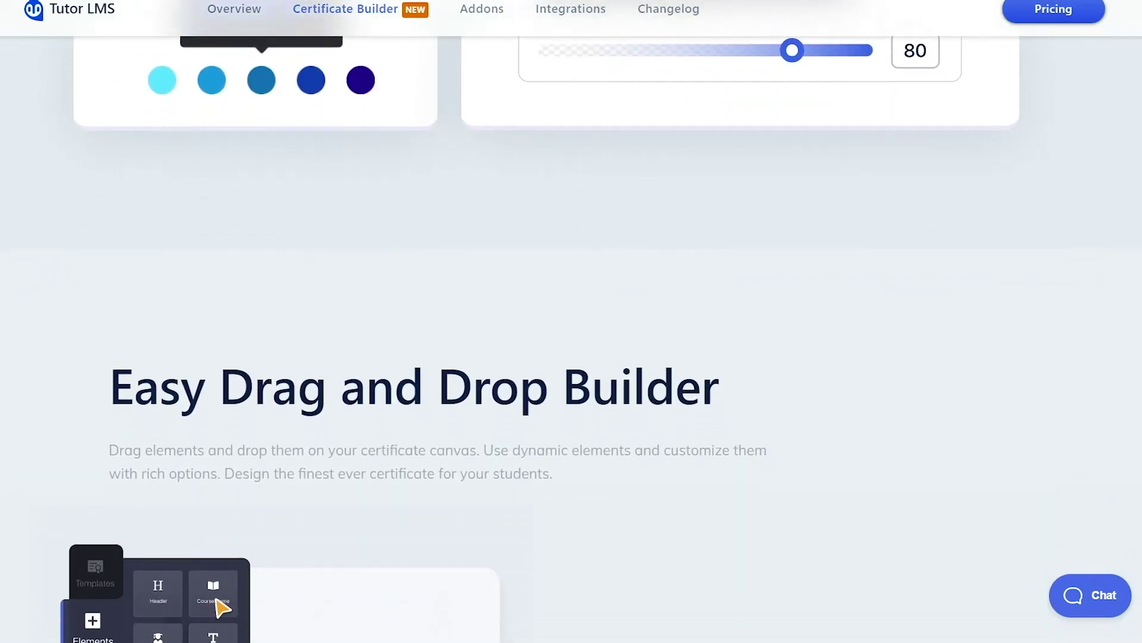
{"action": "scroll", "coordinate": [546, 339], "scroll_direction": "down", "scroll_amount": 5}
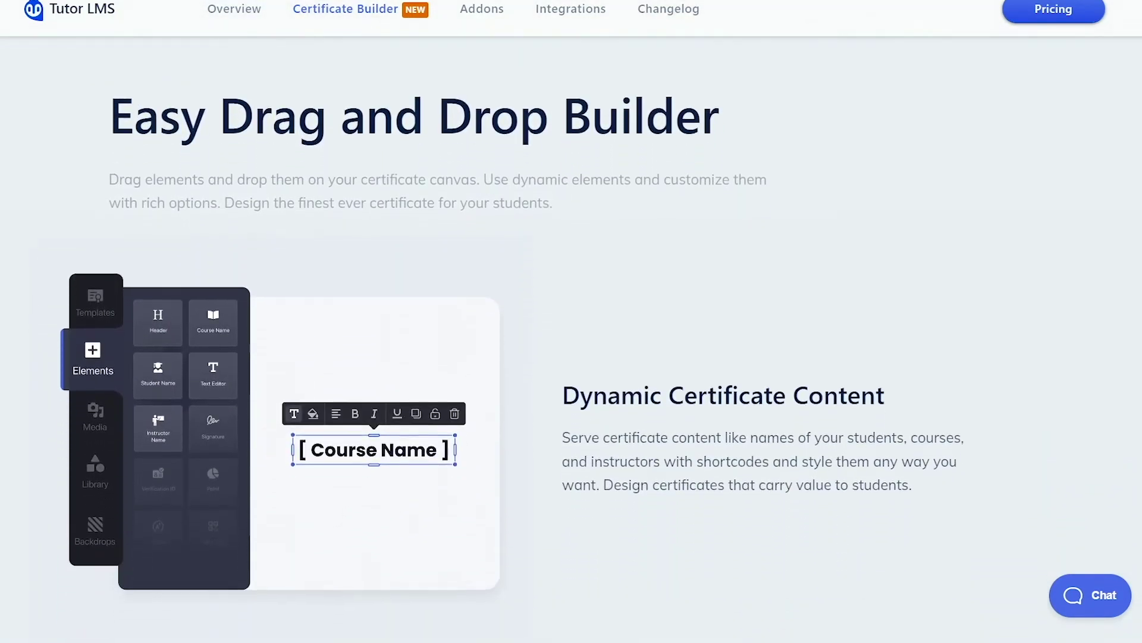
{"action": "scroll", "coordinate": [546, 339], "scroll_direction": "down", "scroll_amount": 3}
{"action": "scroll", "coordinate": [571, 333], "scroll_direction": "down", "scroll_amount": 5}
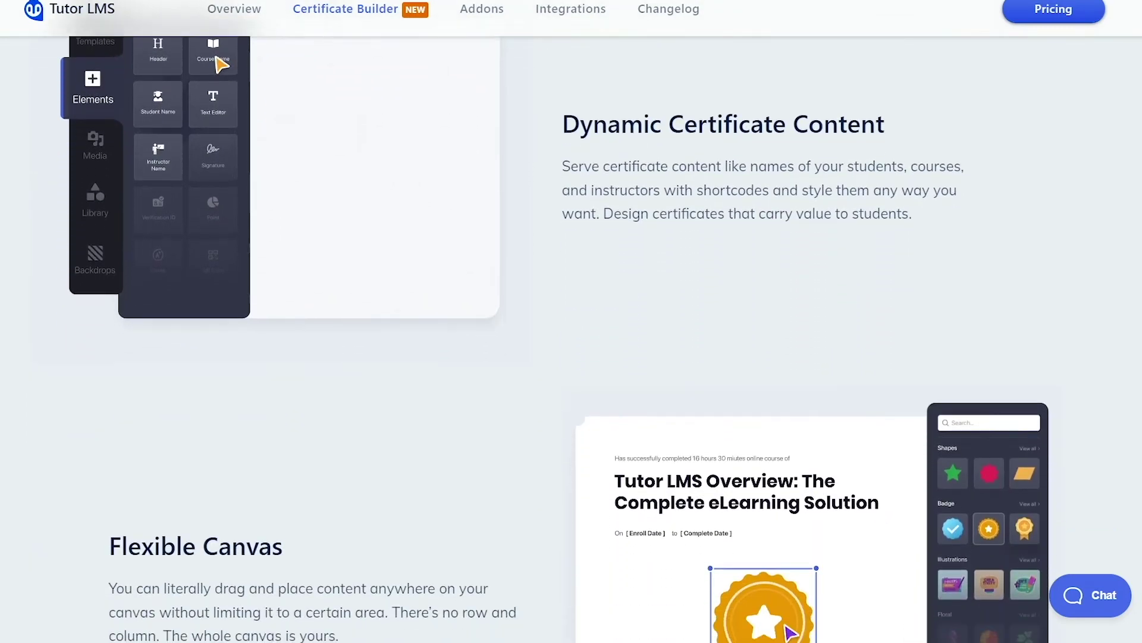
{"action": "scroll", "coordinate": [571, 334], "scroll_direction": "down", "scroll_amount": 3}
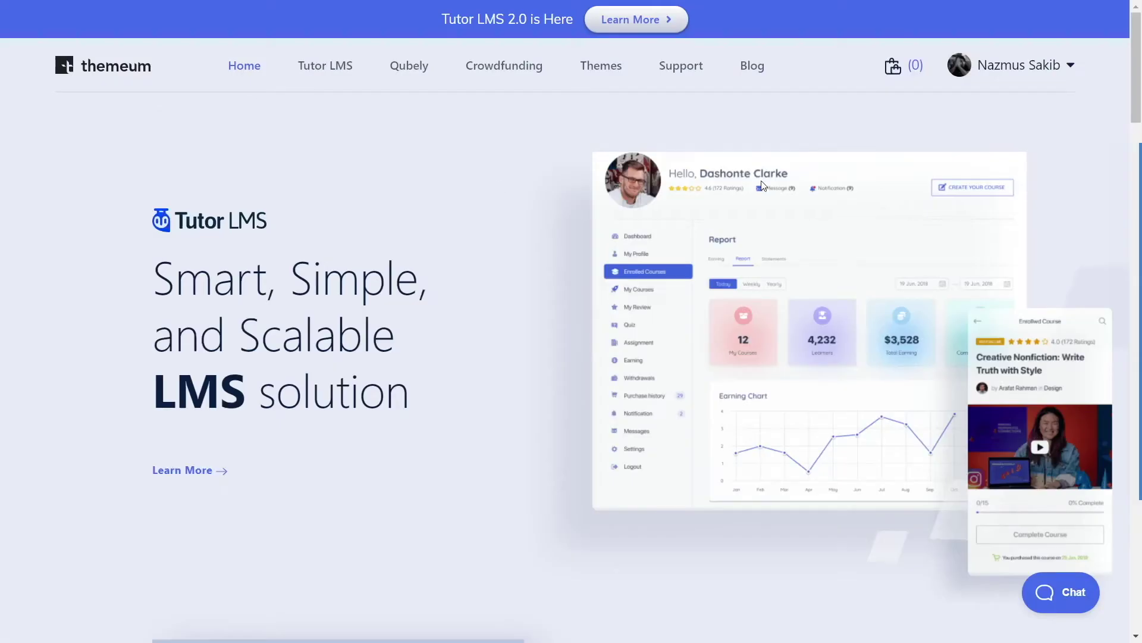
Open the Tutor LMS Certificate Builder product page on the Themeum site and show the account options, including Downloads
{"action": "left_click", "coordinate": [313, 78]}
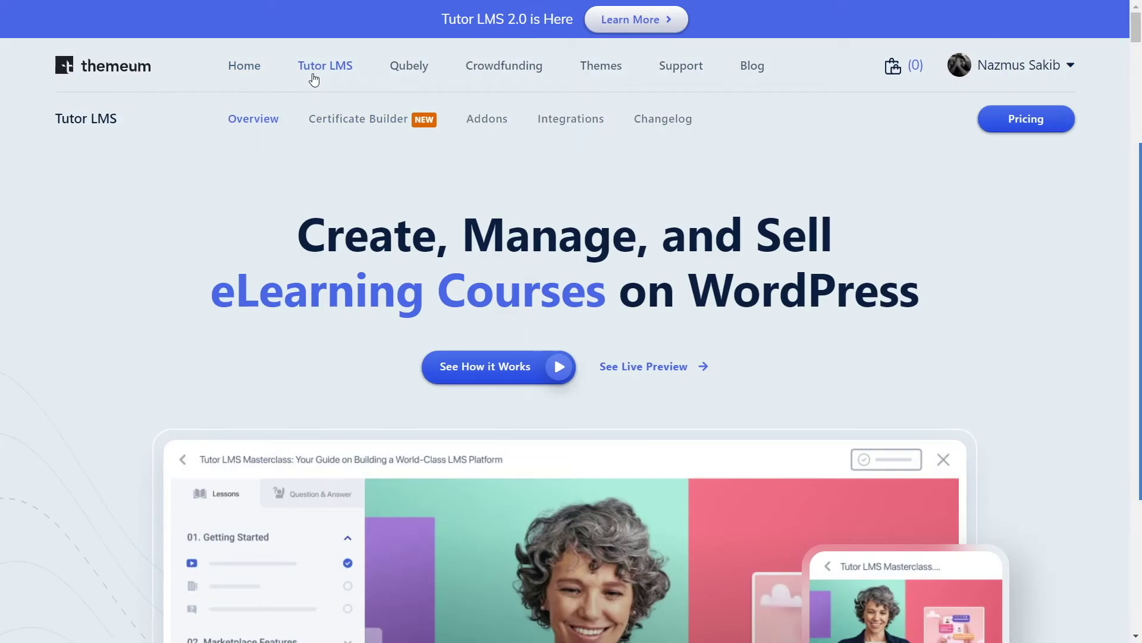
{"action": "left_click", "coordinate": [354, 118]}
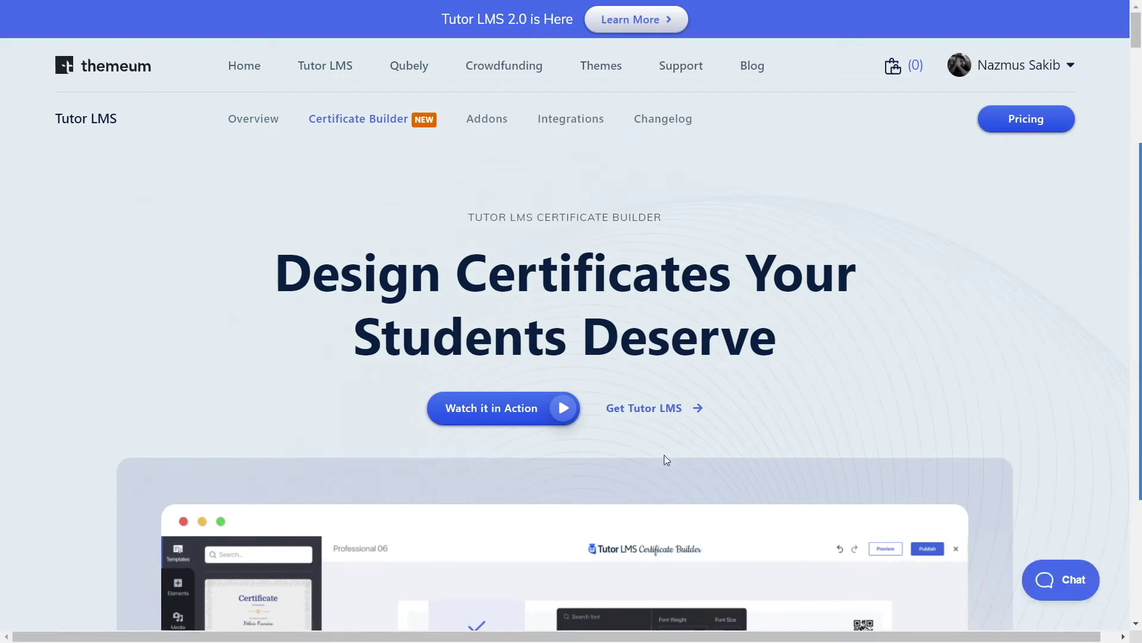
{"action": "mouse_move", "coordinate": [1040, 76]}
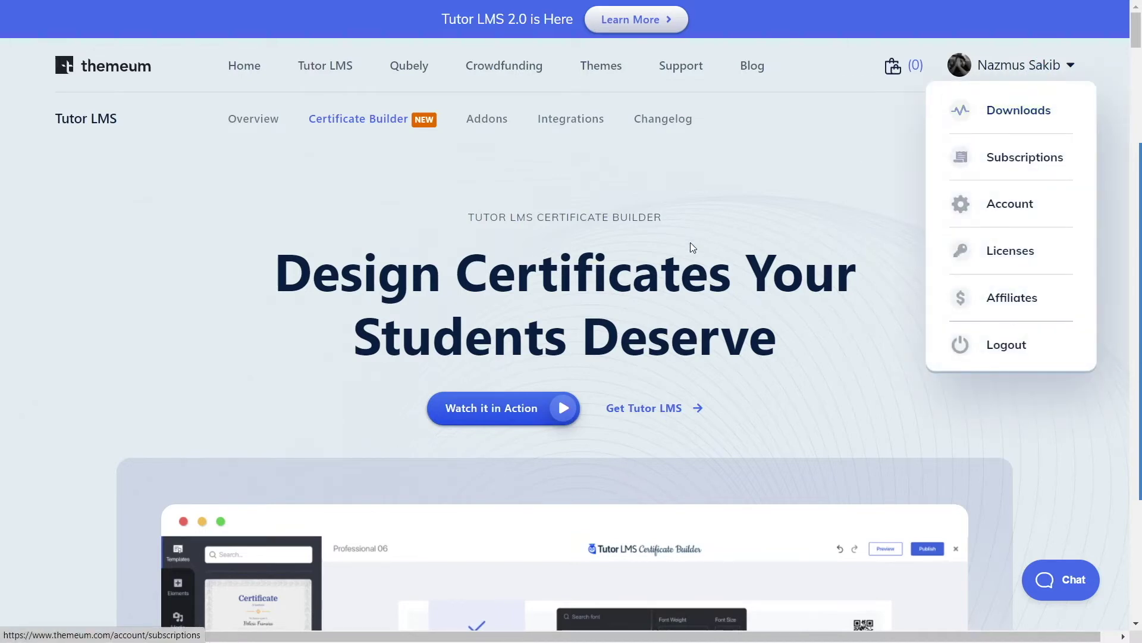
{"action": "left_click", "coordinate": [624, 255]}
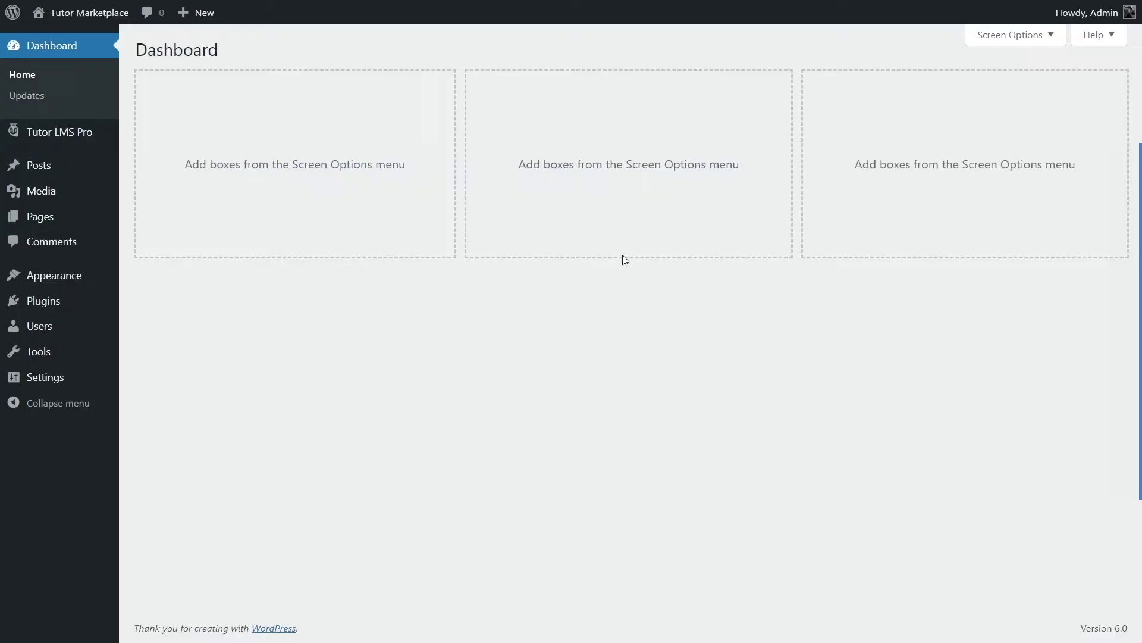
Switch to File Explorer and locate tutor-lms-certificate-builder-1.0.2.zip in the Compressed downloads folder, then return to the WordPress dashboard
{"action": "key", "text": "alt+Tab"}
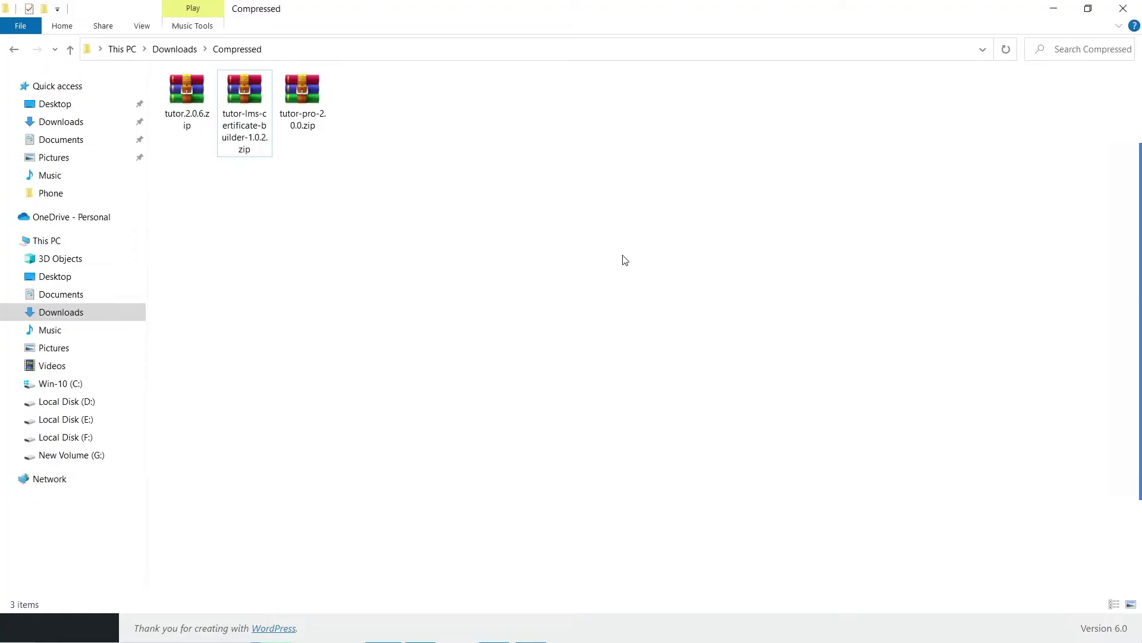
{"action": "left_click", "coordinate": [251, 105]}
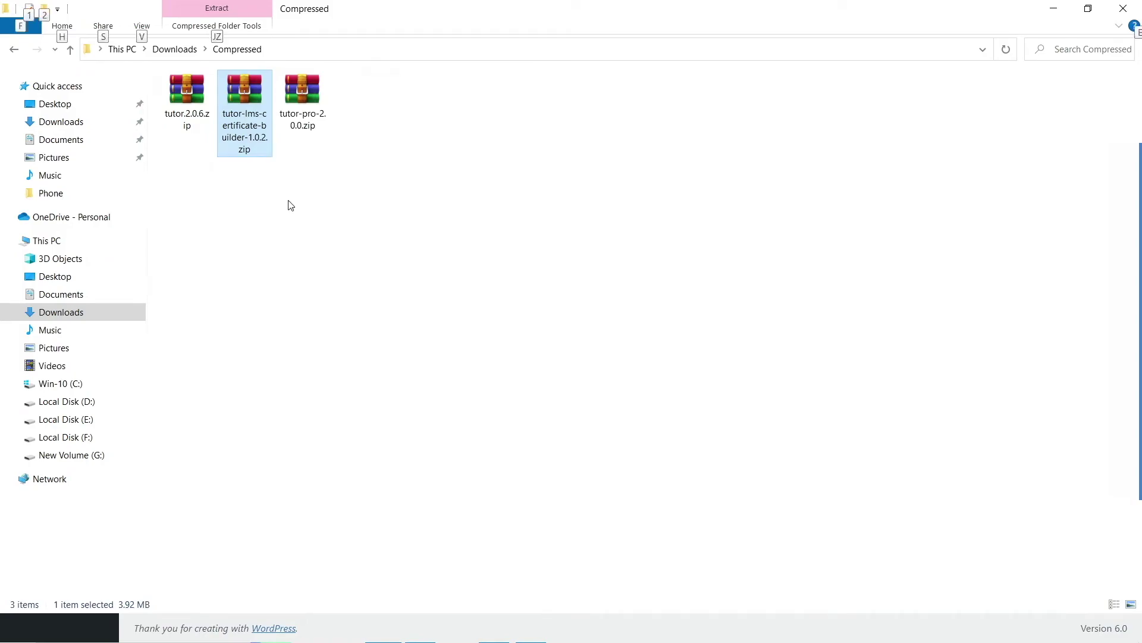
{"action": "key", "text": "alt+Tab"}
Install and activate a new WordPress plugin from the uploaded file tutor-lms-certificate-builder-1.0.2.zip
{"action": "mouse_move", "coordinate": [69, 305]}
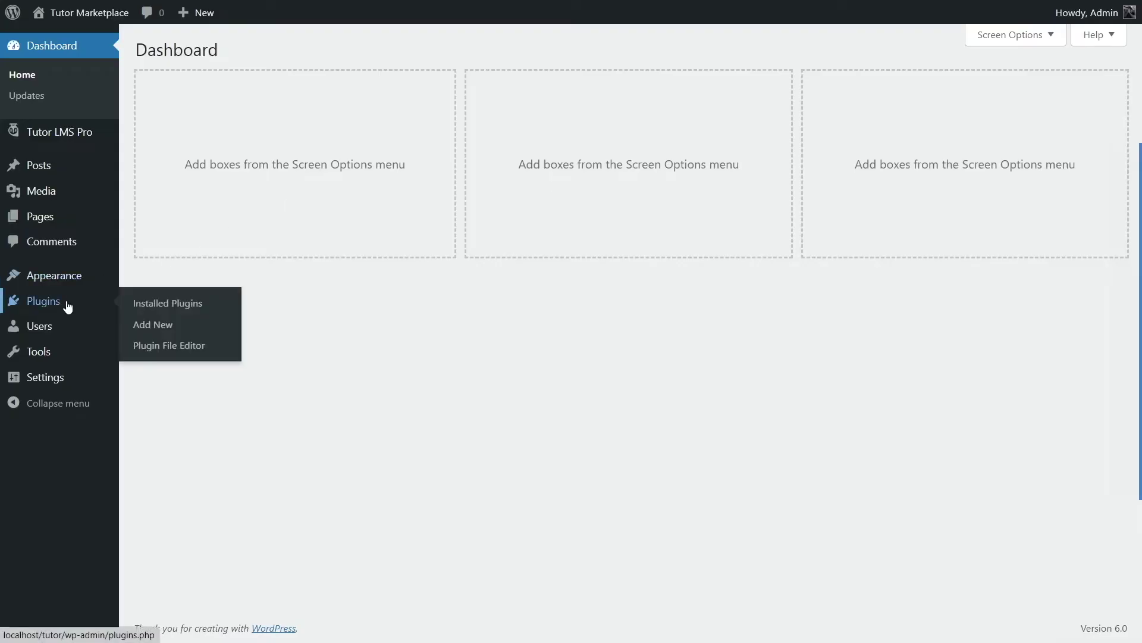
{"action": "left_click", "coordinate": [176, 326]}
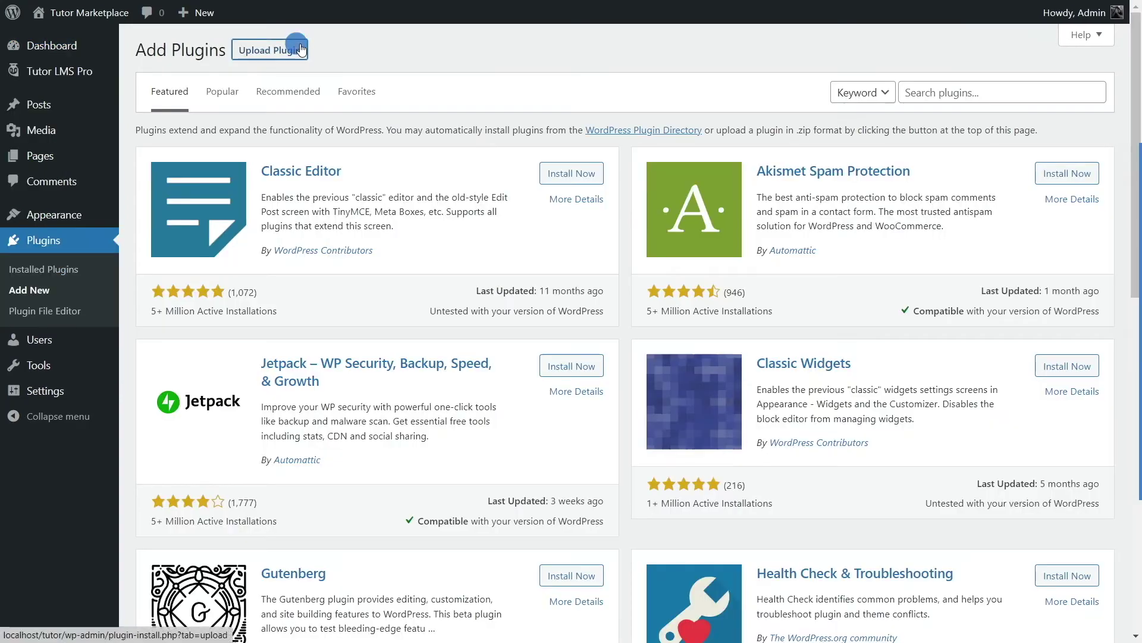
{"action": "left_click", "coordinate": [299, 50]}
{"action": "left_click", "coordinate": [543, 196]}
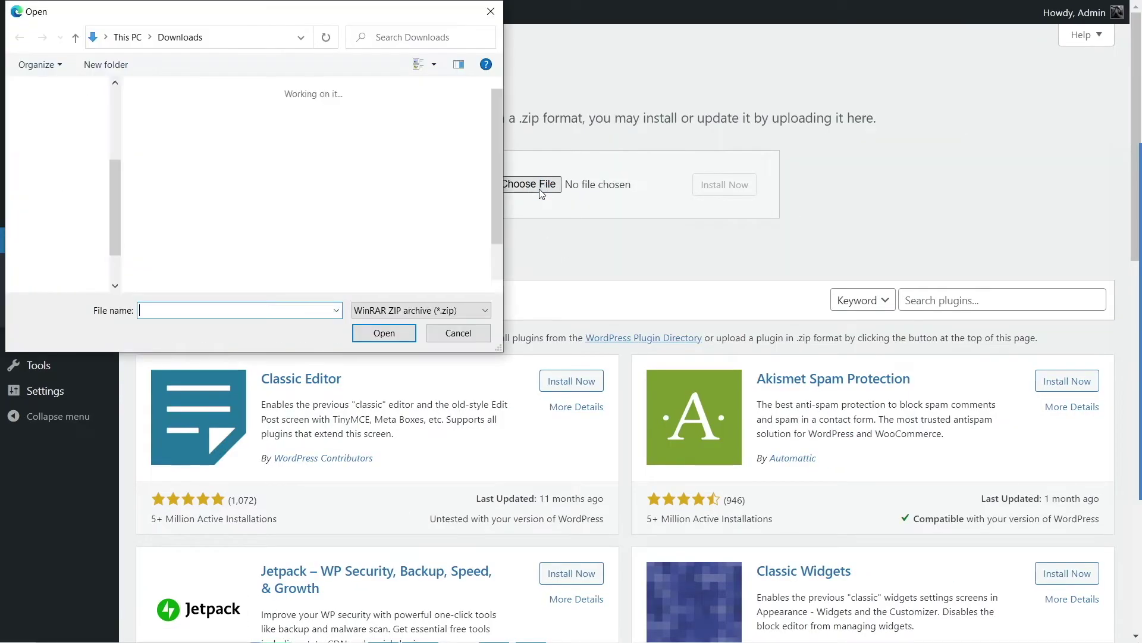
{"action": "left_click", "coordinate": [223, 127]}
{"action": "double_click", "coordinate": [223, 128]}
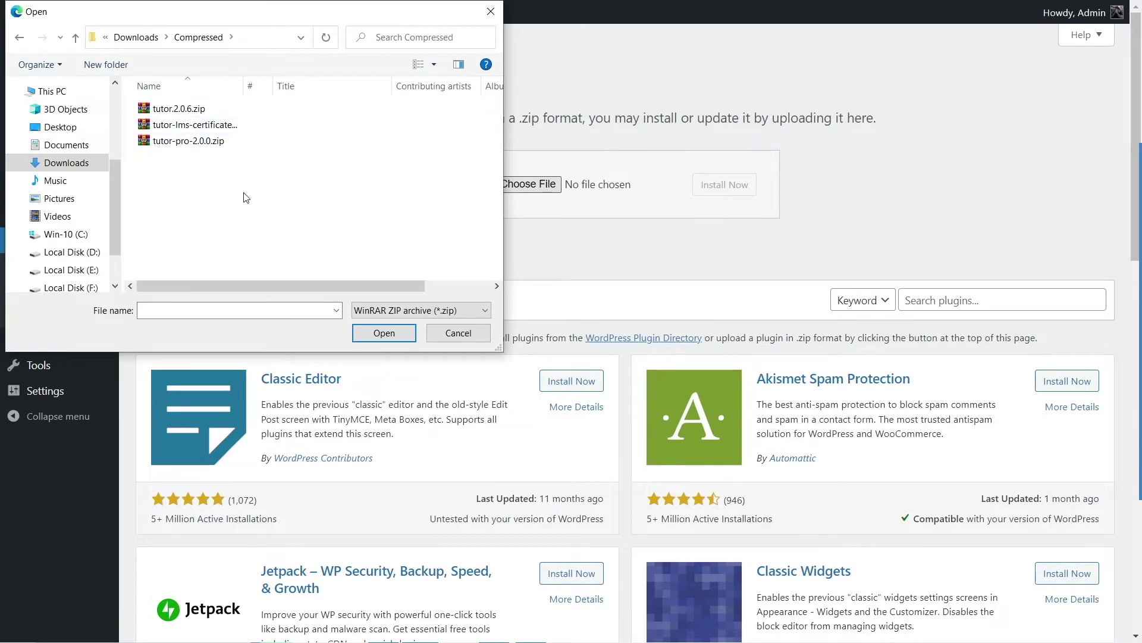
{"action": "left_click", "coordinate": [179, 127]}
{"action": "left_click", "coordinate": [385, 332]}
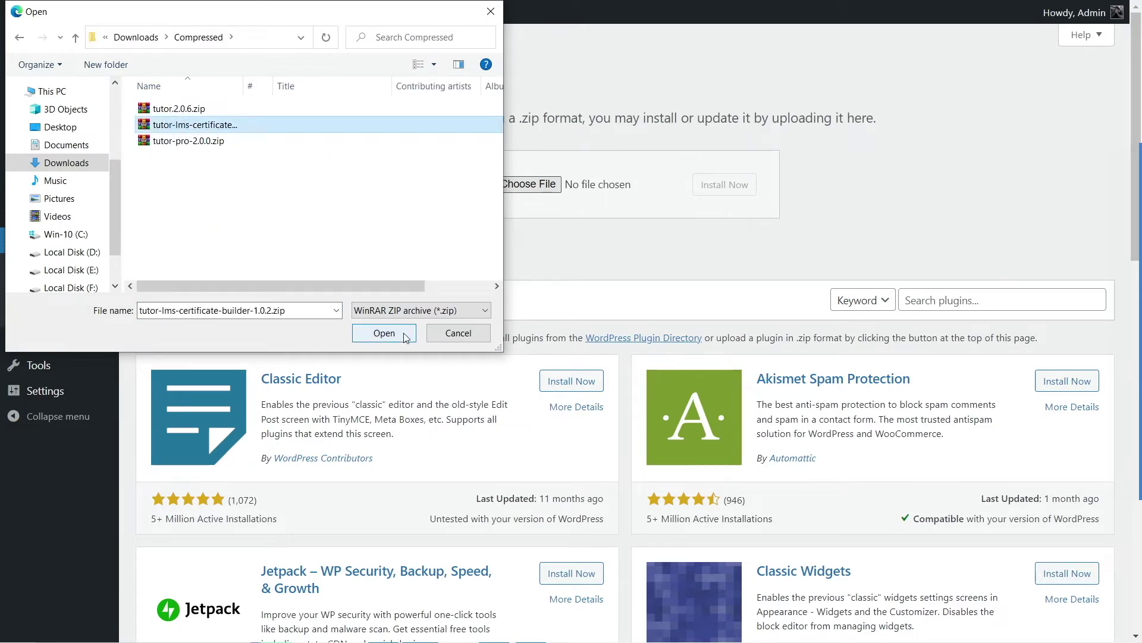
{"action": "left_click", "coordinate": [723, 190]}
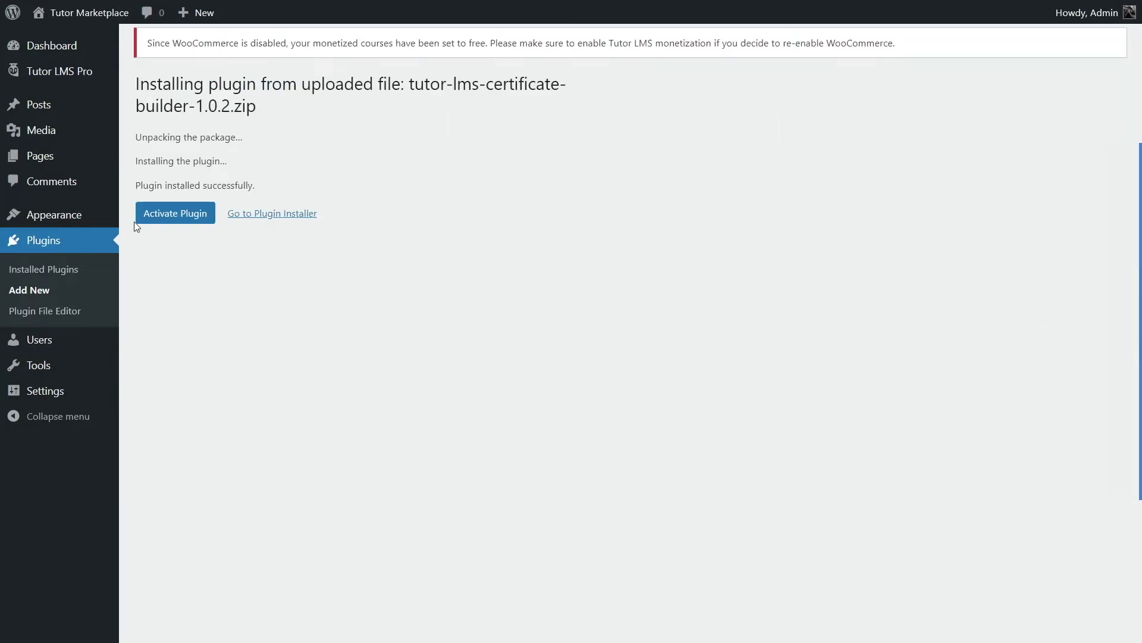
{"action": "left_click", "coordinate": [155, 218]}
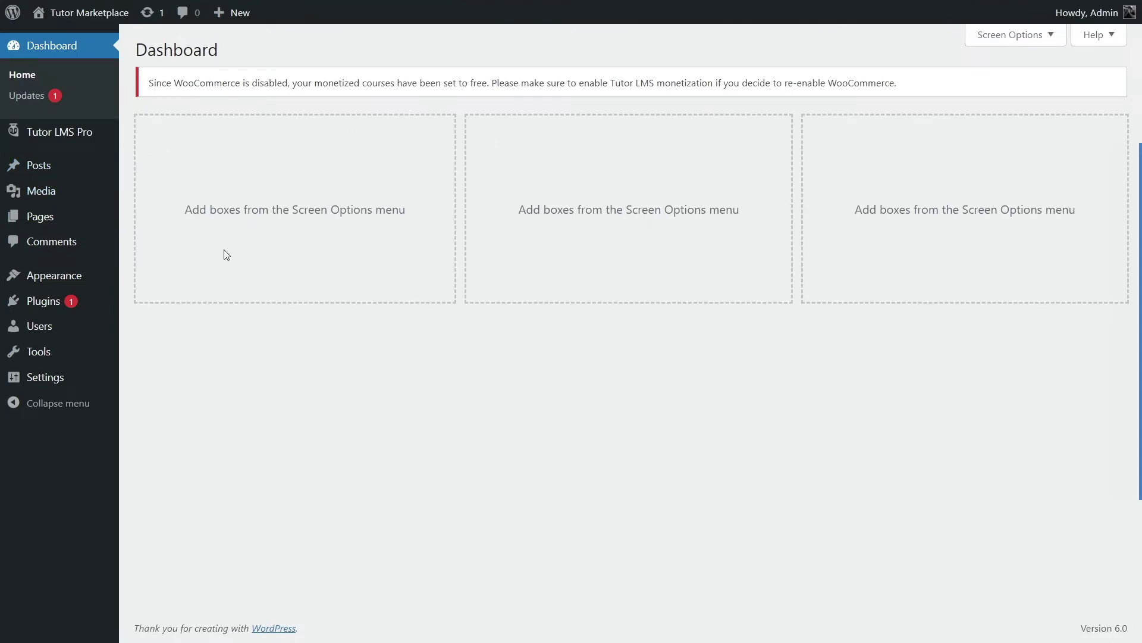
Open the Certificate section of the Tutor LMS Pro settings and review its certificate creation and listing areas
{"action": "mouse_move", "coordinate": [98, 143]}
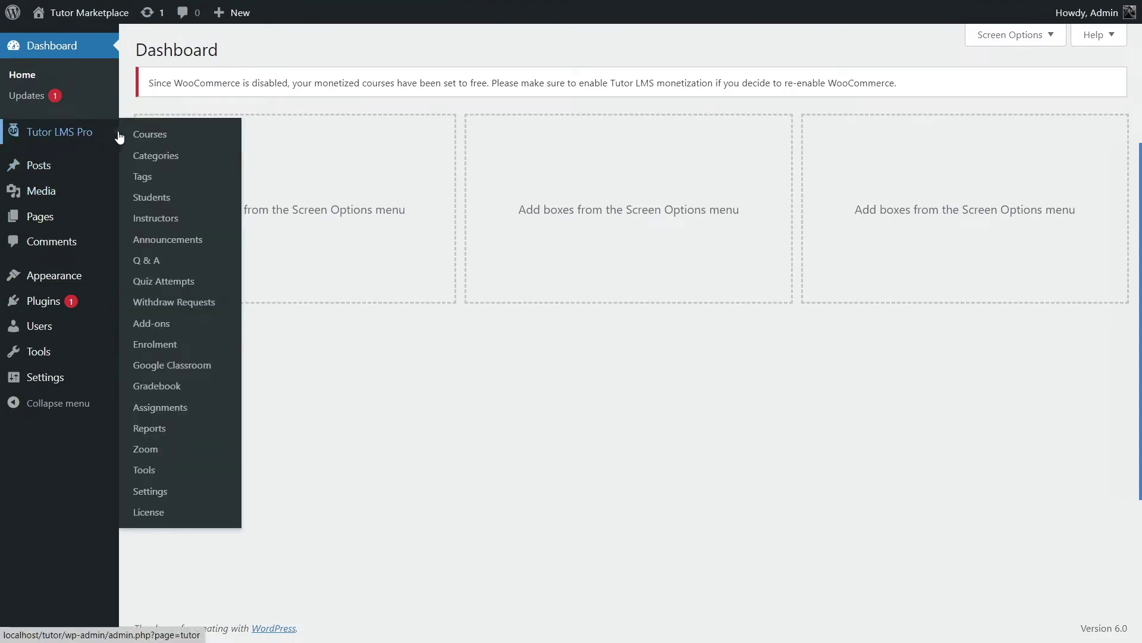
{"action": "left_click", "coordinate": [162, 494]}
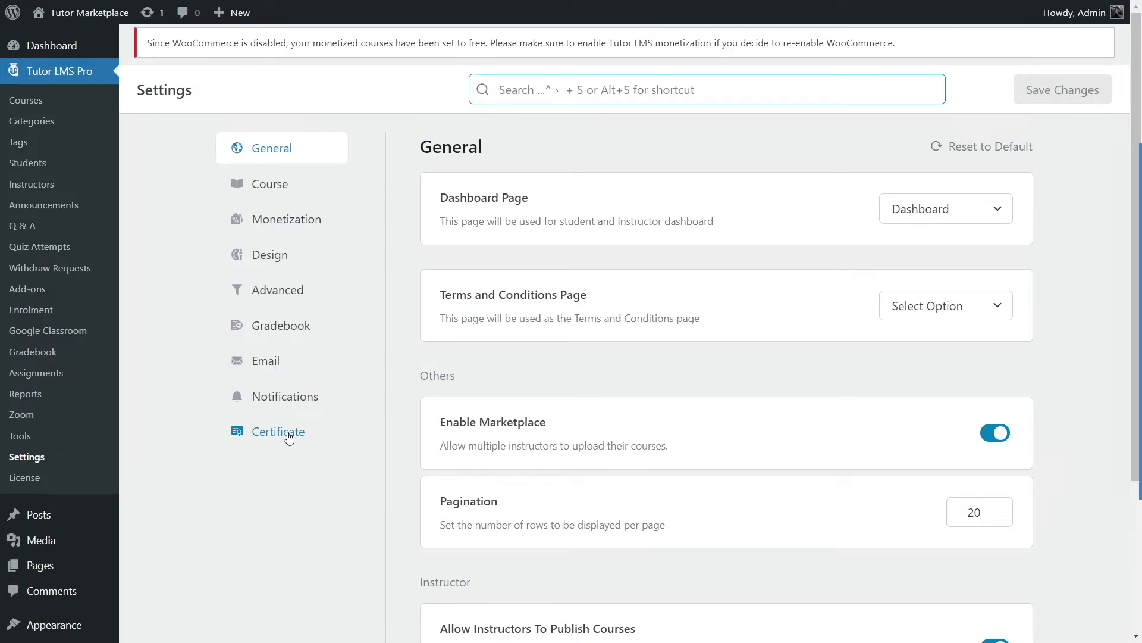
{"action": "left_click", "coordinate": [290, 439]}
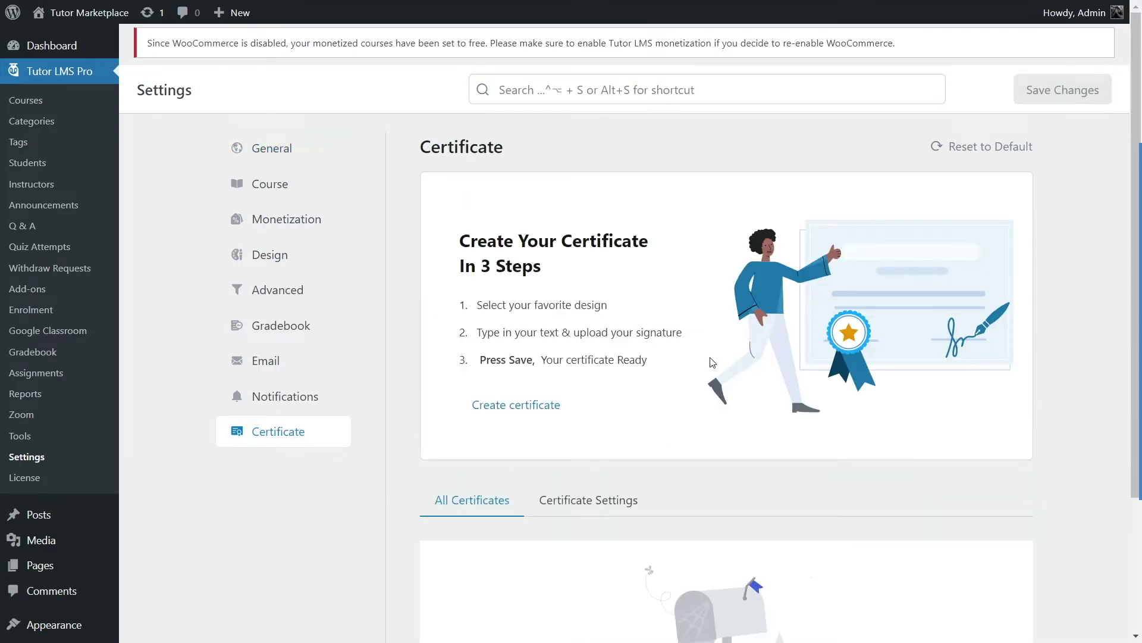
{"action": "scroll", "coordinate": [860, 211], "scroll_direction": "down", "scroll_amount": 3}
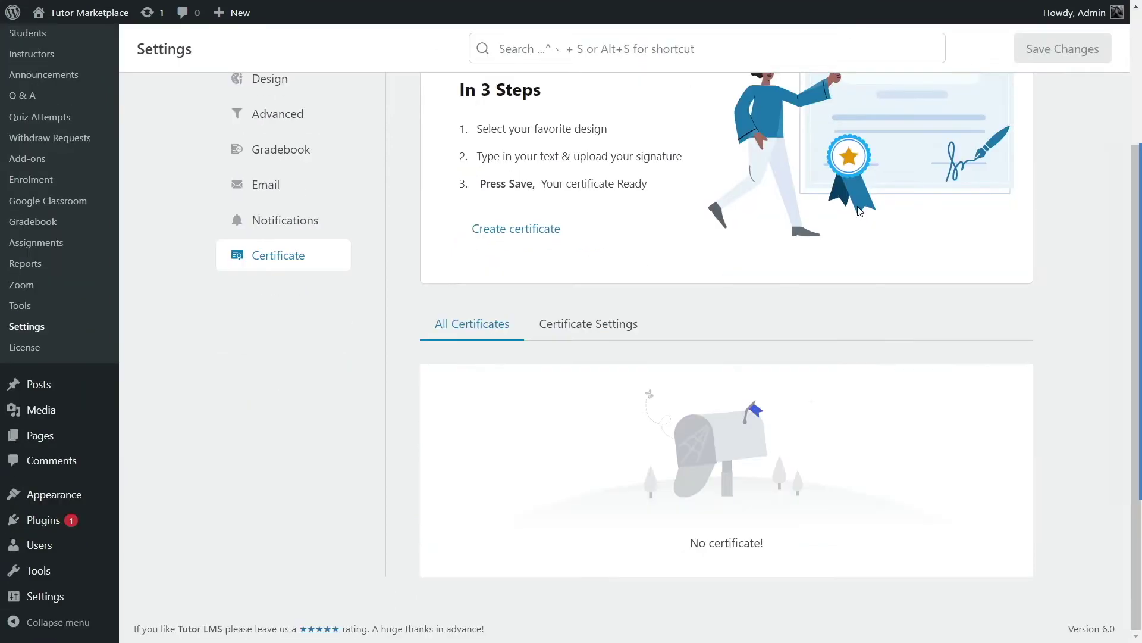
{"action": "scroll", "coordinate": [860, 211], "scroll_direction": "up", "scroll_amount": 3}
{"action": "scroll", "coordinate": [833, 232], "scroll_direction": "down", "scroll_amount": 3}
{"action": "scroll", "coordinate": [792, 479], "scroll_direction": "up", "scroll_amount": 3}
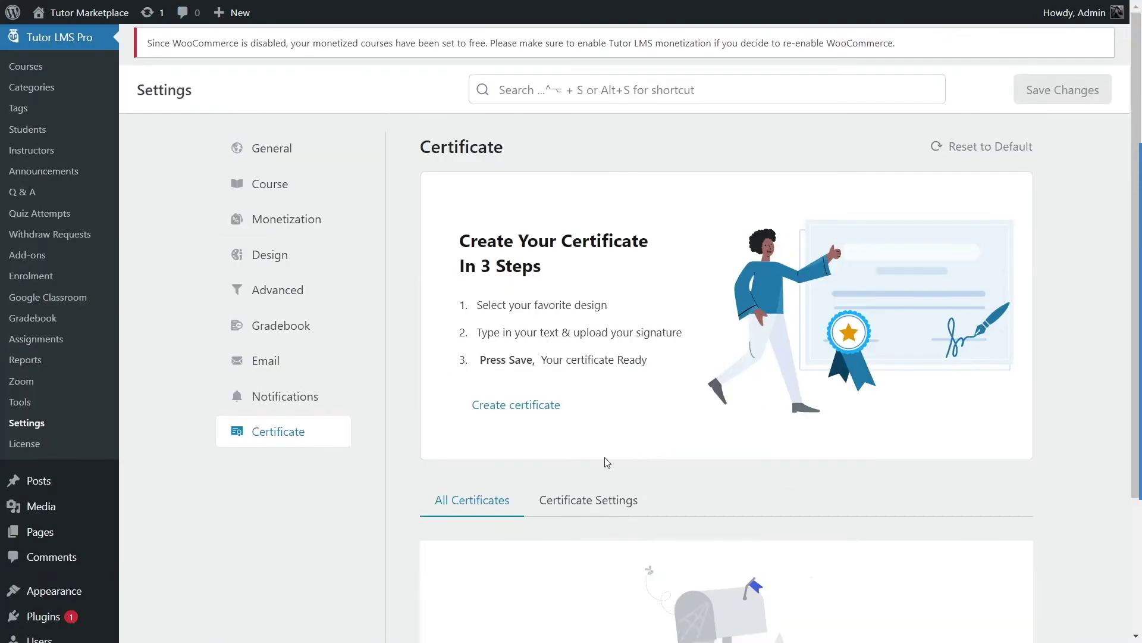
Start creating a certificate and browse the ready-made landscape templates
{"action": "left_click", "coordinate": [548, 415]}
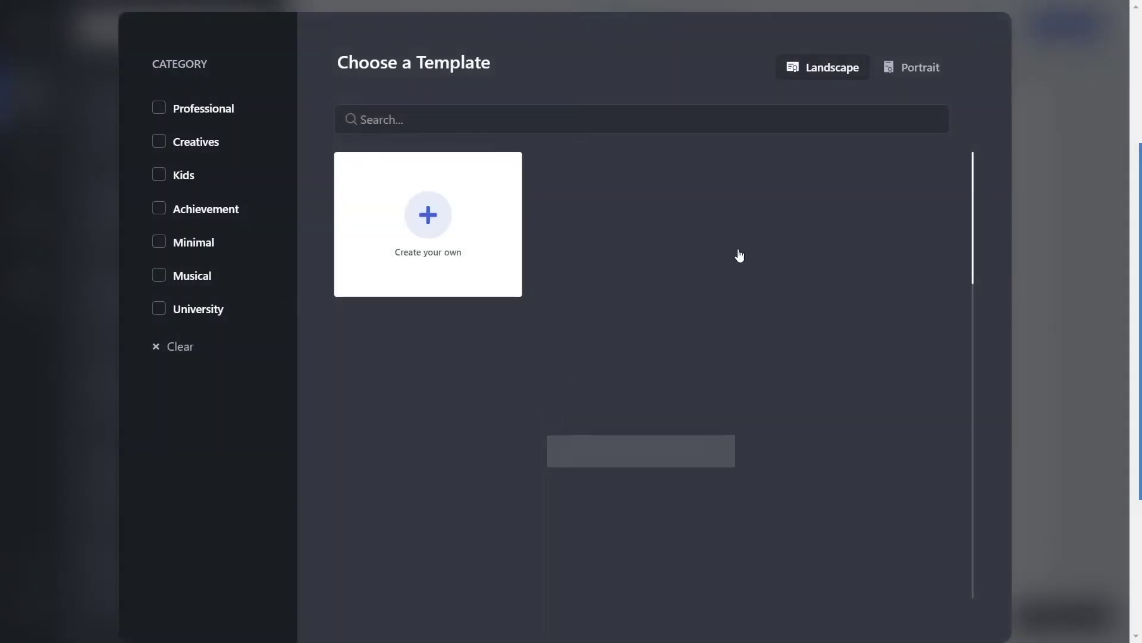
{"action": "mouse_move", "coordinate": [657, 183]}
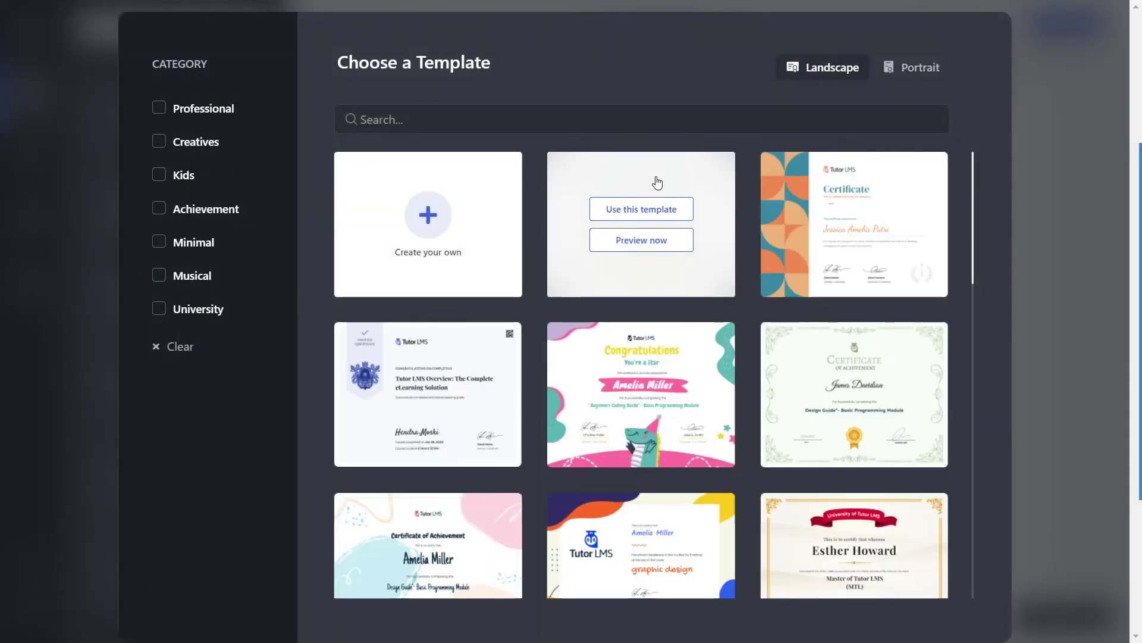
{"action": "scroll", "coordinate": [815, 369], "scroll_direction": "down", "scroll_amount": 5}
{"action": "scroll", "coordinate": [803, 370], "scroll_direction": "down", "scroll_amount": 10}
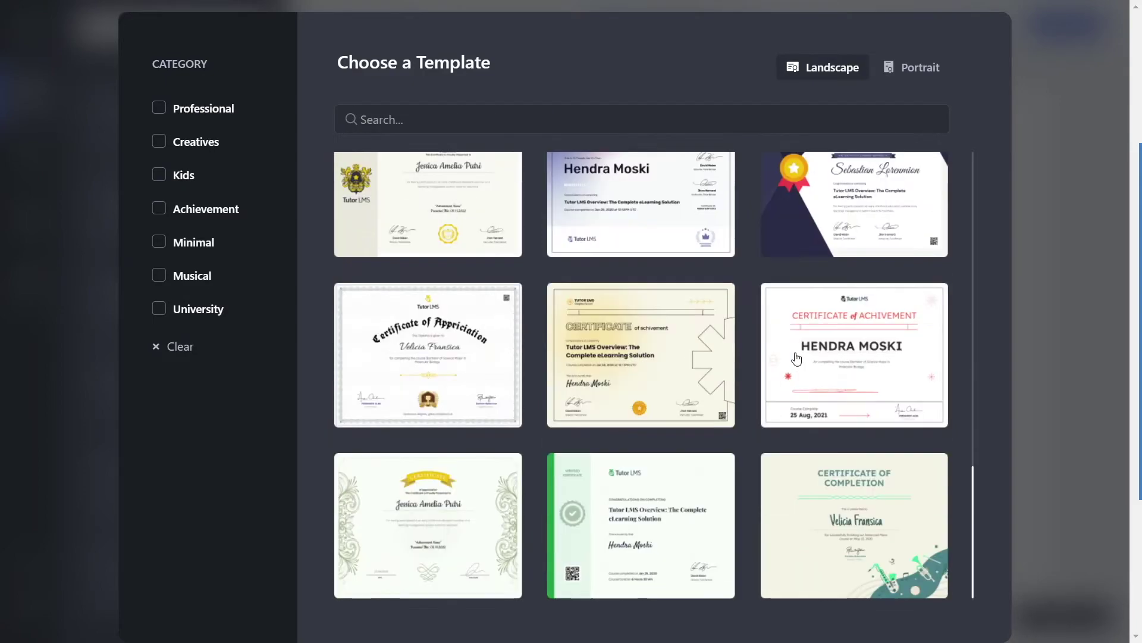
{"action": "scroll", "coordinate": [746, 351], "scroll_direction": "up", "scroll_amount": 15}
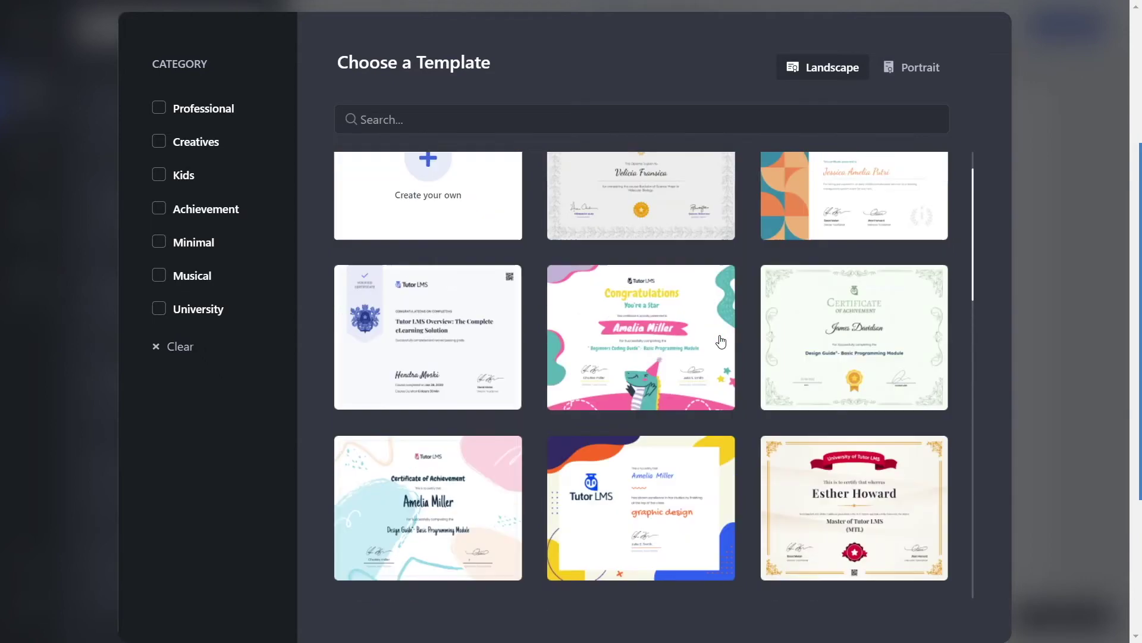
{"action": "scroll", "coordinate": [721, 341], "scroll_direction": "up", "scroll_amount": 1}
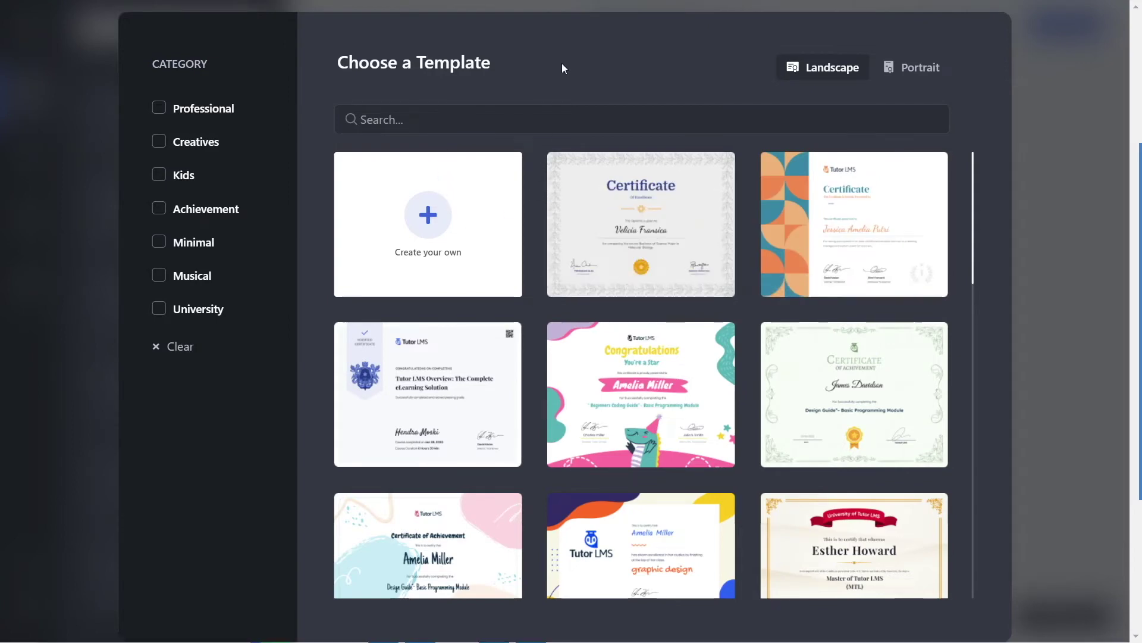
{"action": "scroll", "coordinate": [862, 347], "scroll_direction": "down", "scroll_amount": 6}
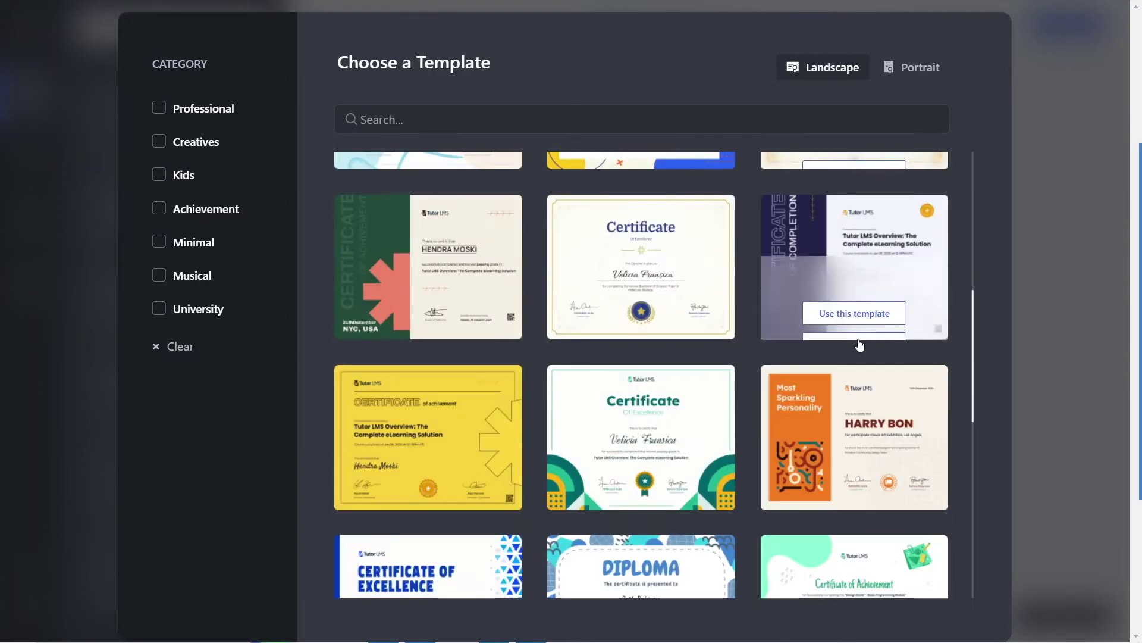
{"action": "scroll", "coordinate": [860, 345], "scroll_direction": "up", "scroll_amount": 6}
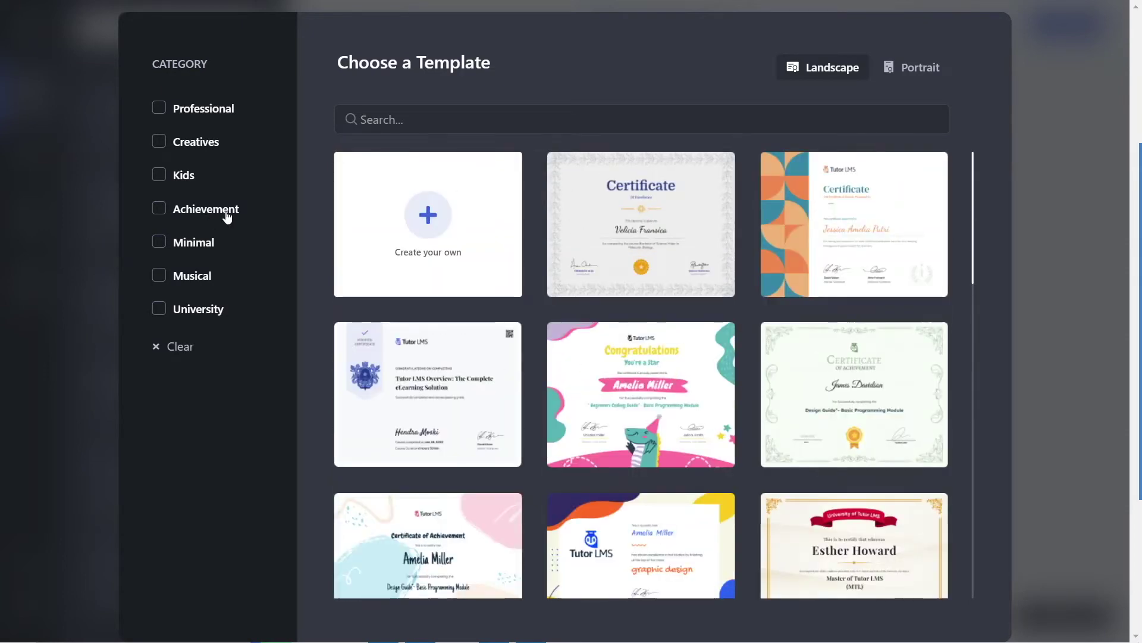
Filter the certificate templates by the Creatives and Minimal categories and compare their portrait and landscape versions
{"action": "left_click", "coordinate": [186, 143]}
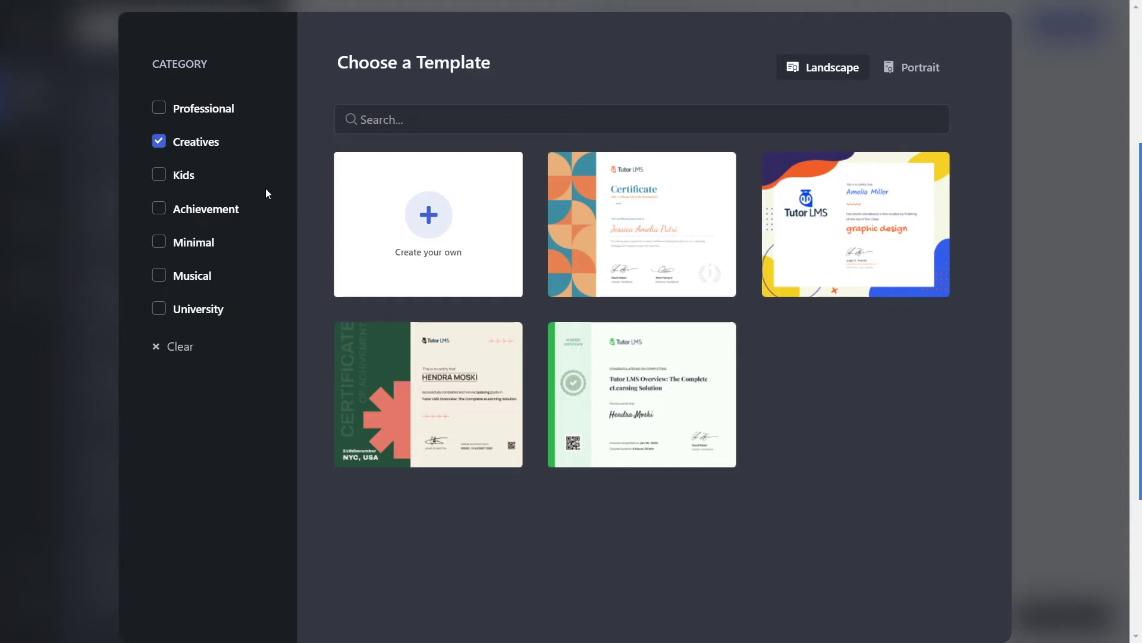
{"action": "left_click", "coordinate": [198, 241]}
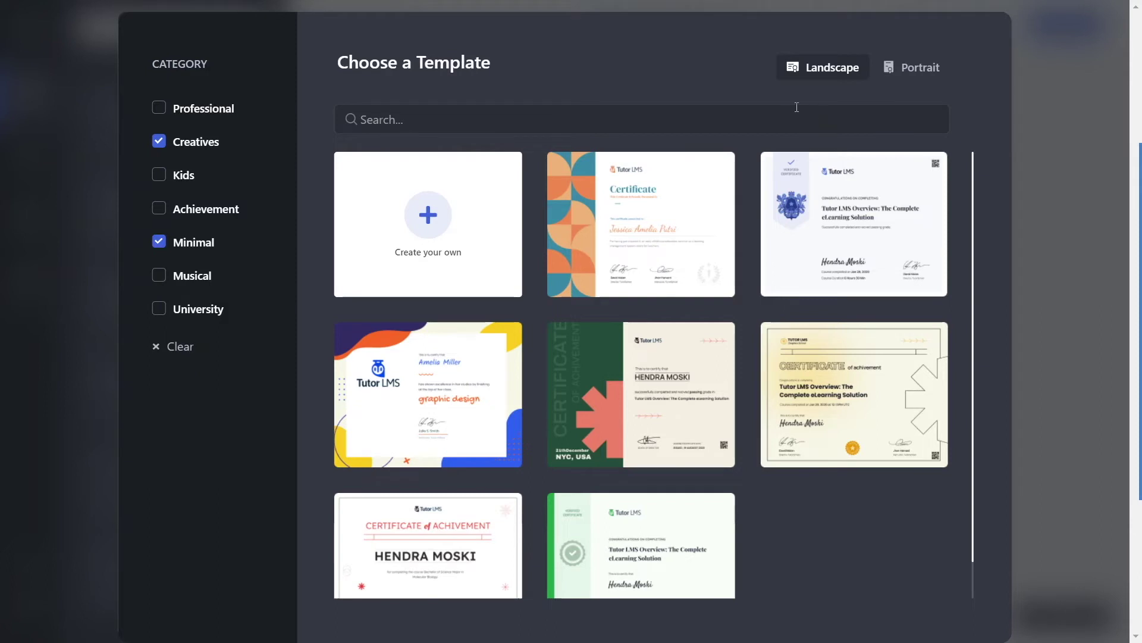
{"action": "left_click", "coordinate": [918, 68]}
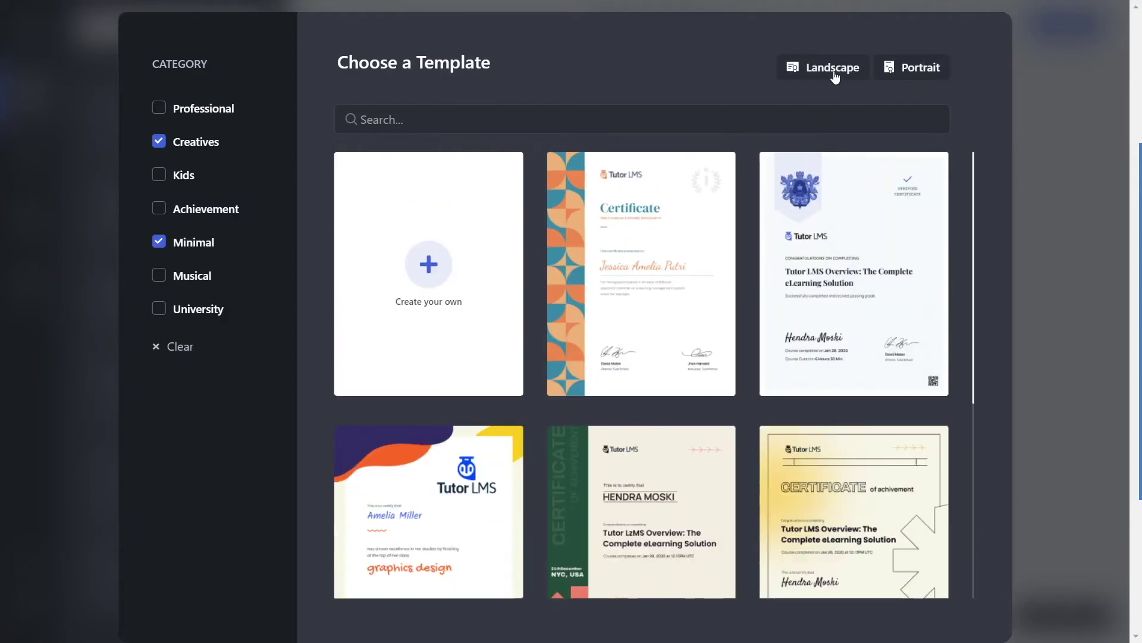
{"action": "left_click", "coordinate": [833, 73]}
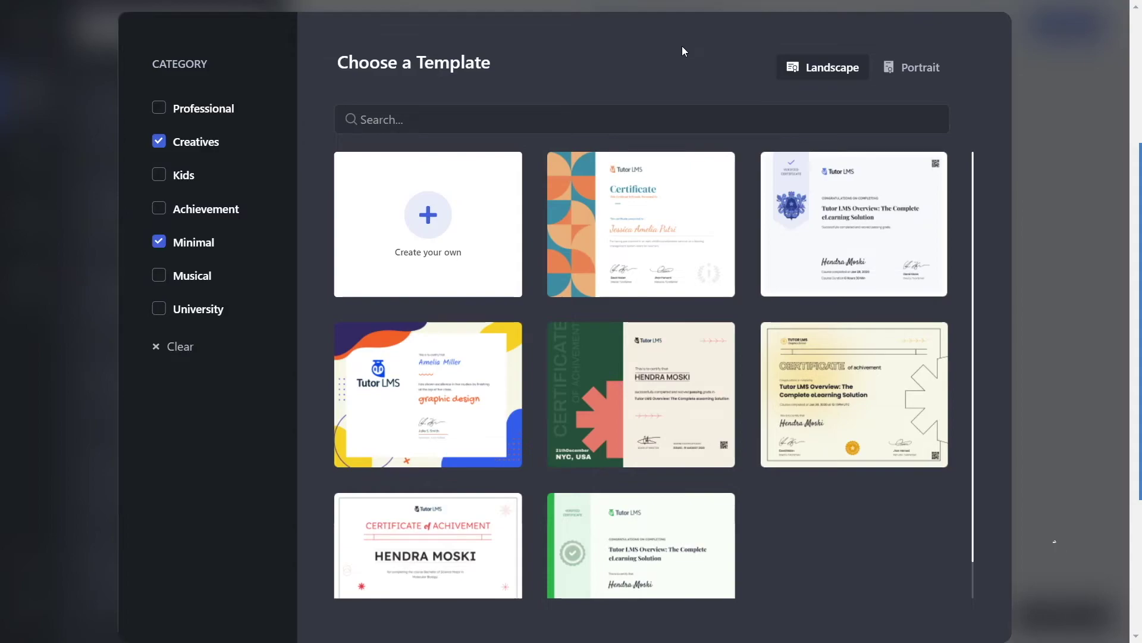
Create a blank landscape certificate of your own and look through the elements available for it
{"action": "left_click", "coordinate": [415, 211]}
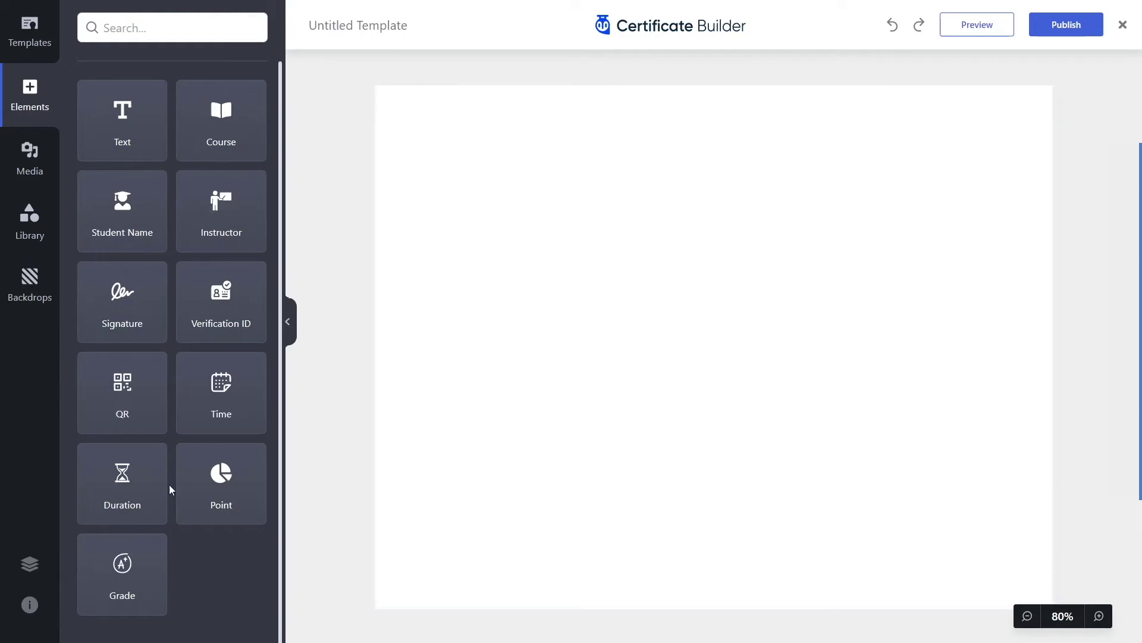
{"action": "scroll", "coordinate": [195, 202], "scroll_direction": "down", "scroll_amount": 1}
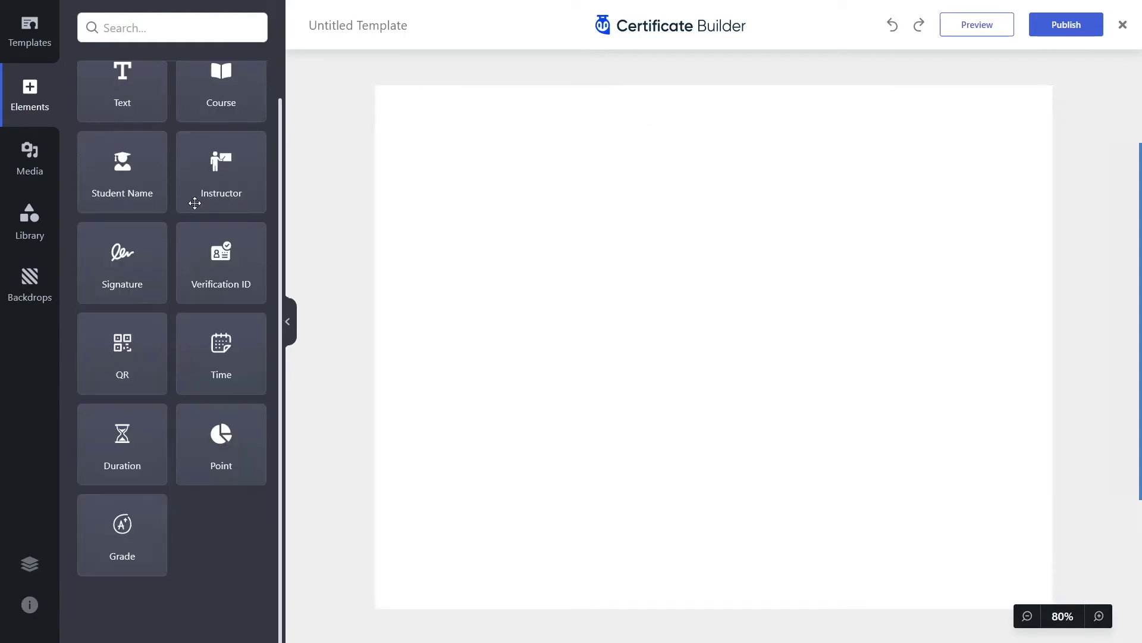
{"action": "scroll", "coordinate": [195, 206], "scroll_direction": "up", "scroll_amount": 1}
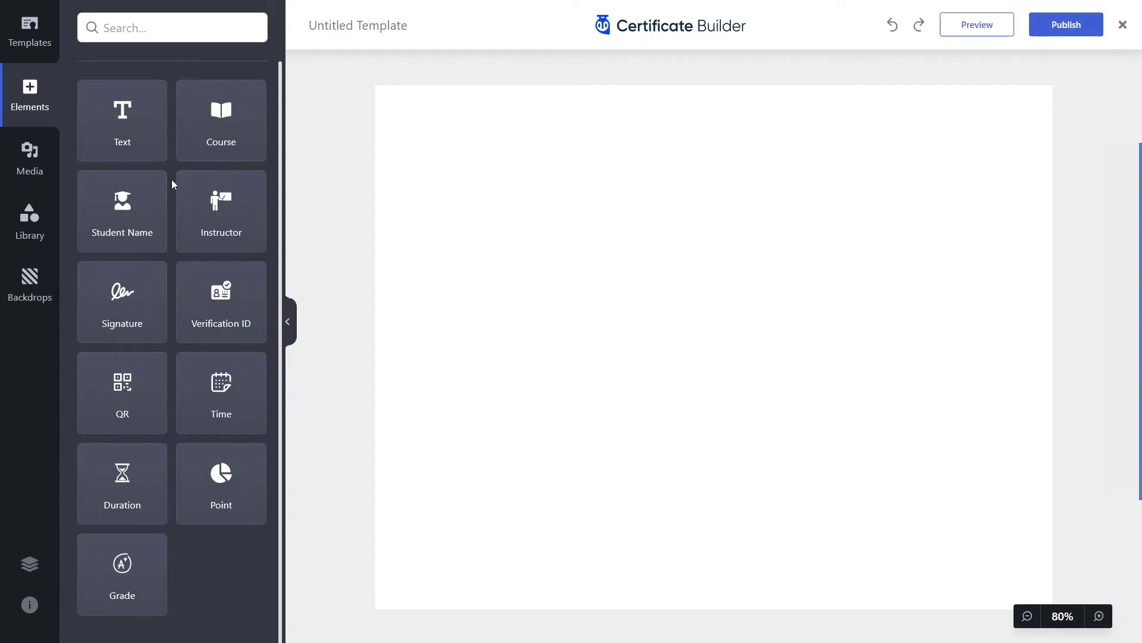
Show the templates available inside the certificate editor and browse the landscape designs
{"action": "left_click", "coordinate": [34, 38]}
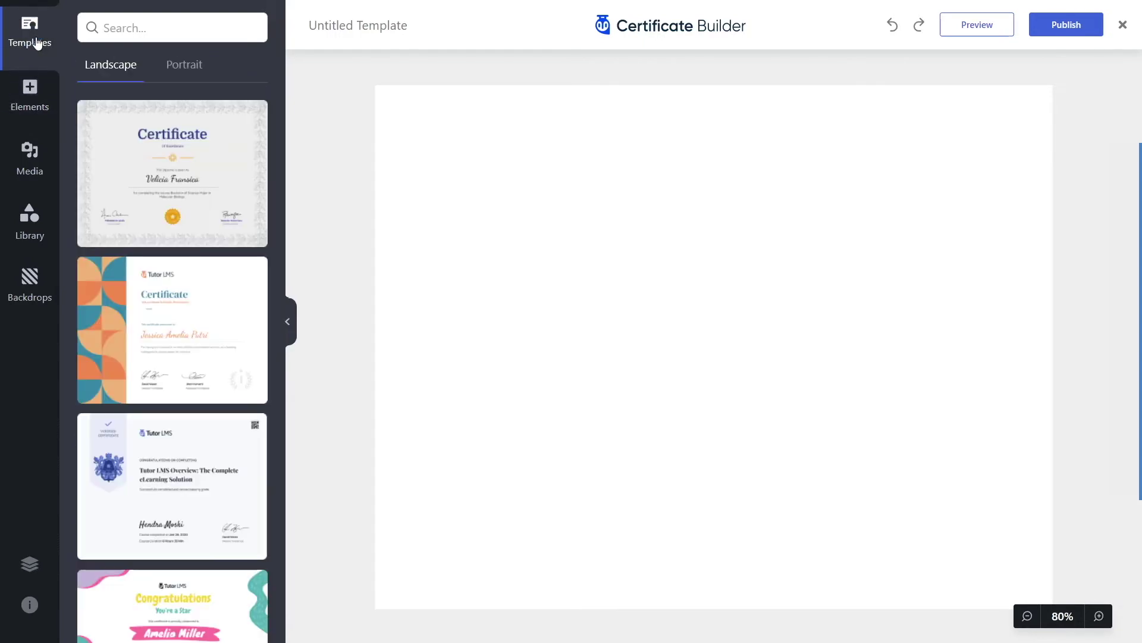
{"action": "scroll", "coordinate": [172, 210], "scroll_direction": "down", "scroll_amount": 8}
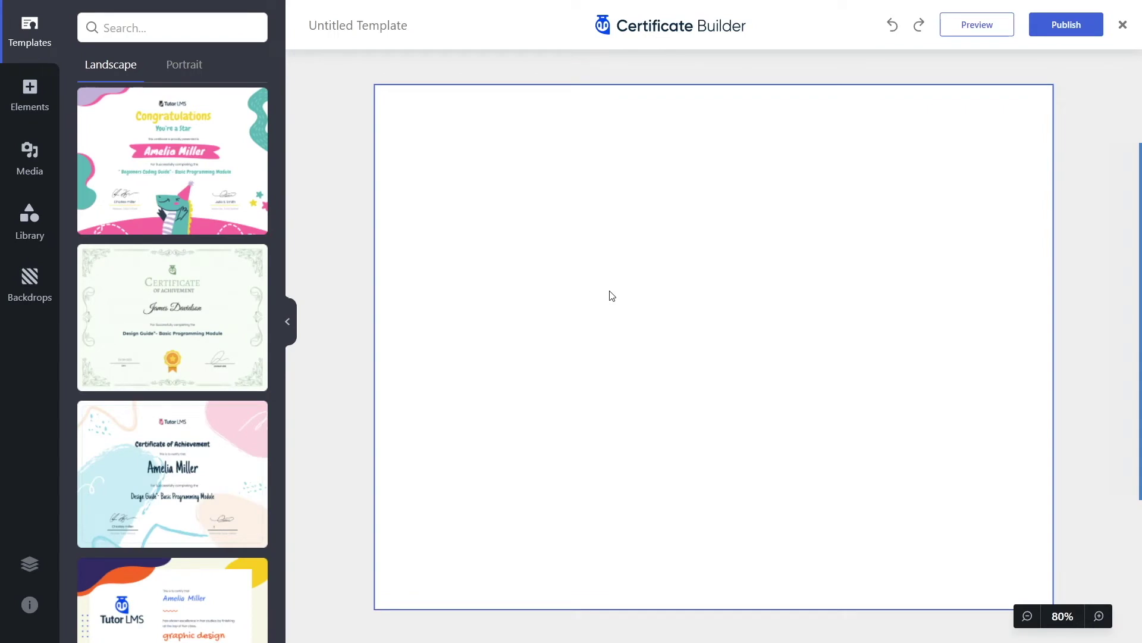
{"action": "scroll", "coordinate": [178, 245], "scroll_direction": "up", "scroll_amount": 8}
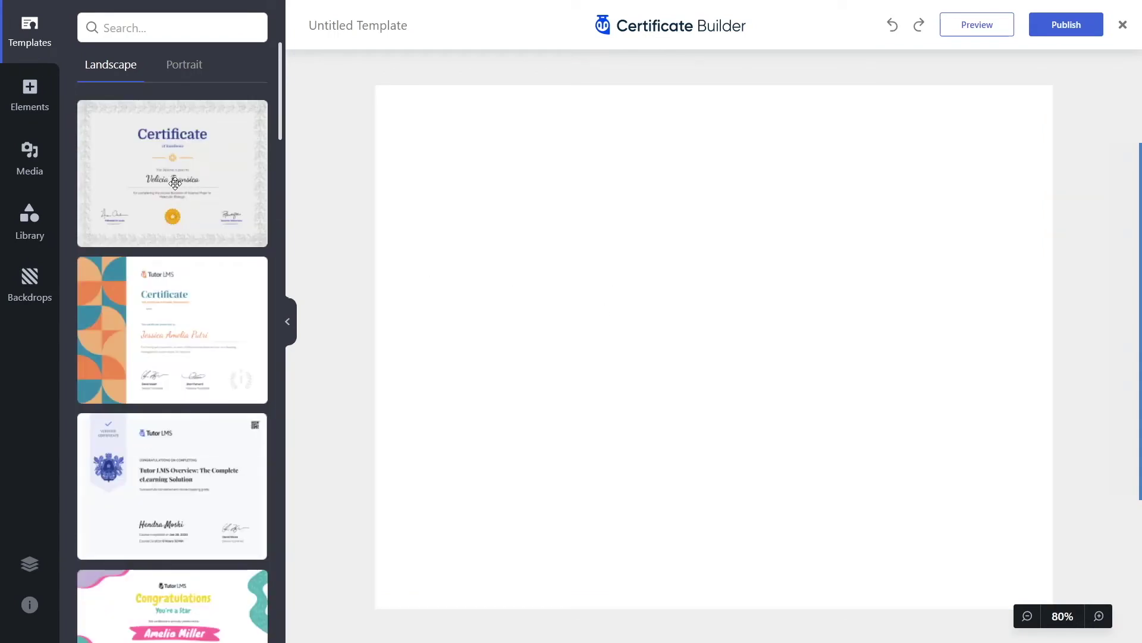
Add a text element in the upper part of the certificate and make it read "Certificate of Completion"
{"action": "left_click", "coordinate": [37, 92]}
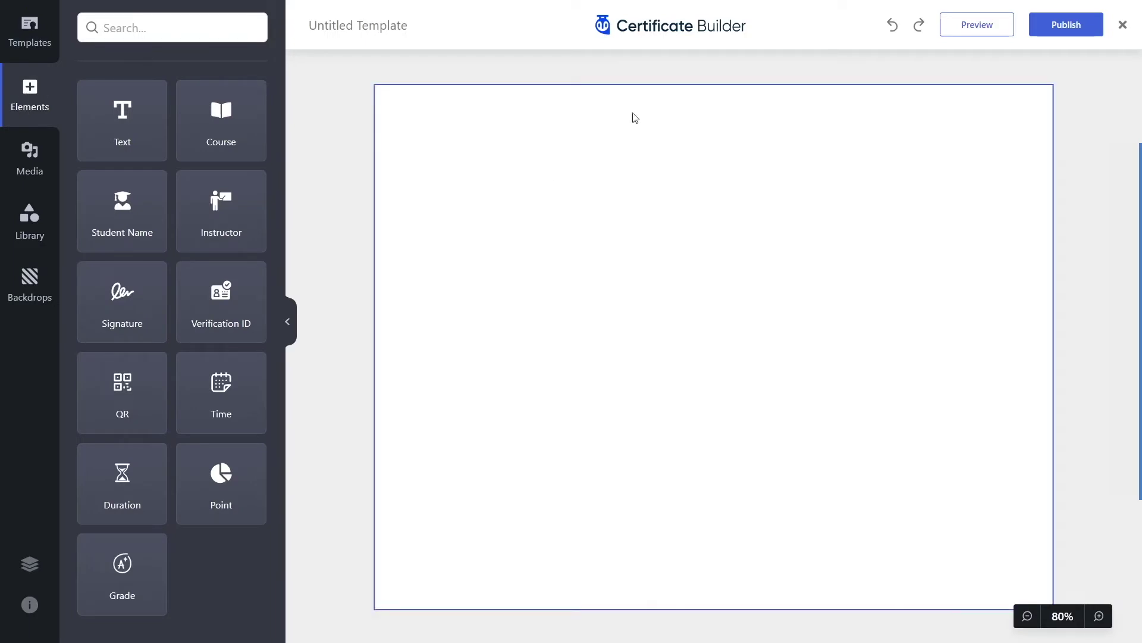
{"action": "left_click_drag", "start_coordinate": [122, 112], "coordinate": [706, 136]}
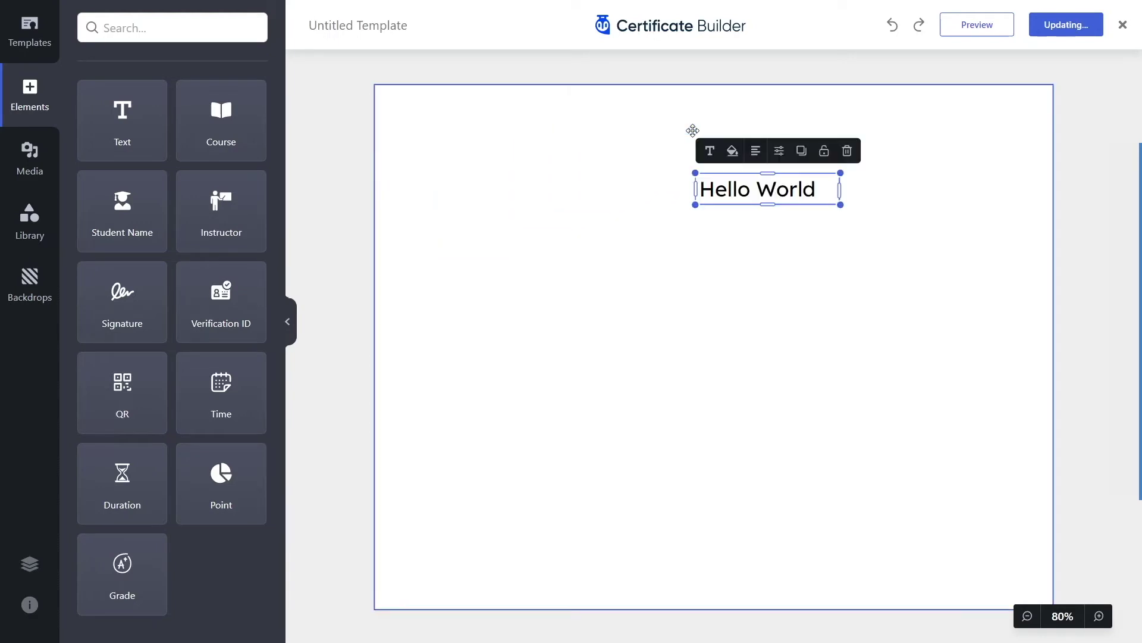
{"action": "left_click_drag", "start_coordinate": [823, 198], "coordinate": [691, 189]}
{"action": "type", "text": "Ce"}
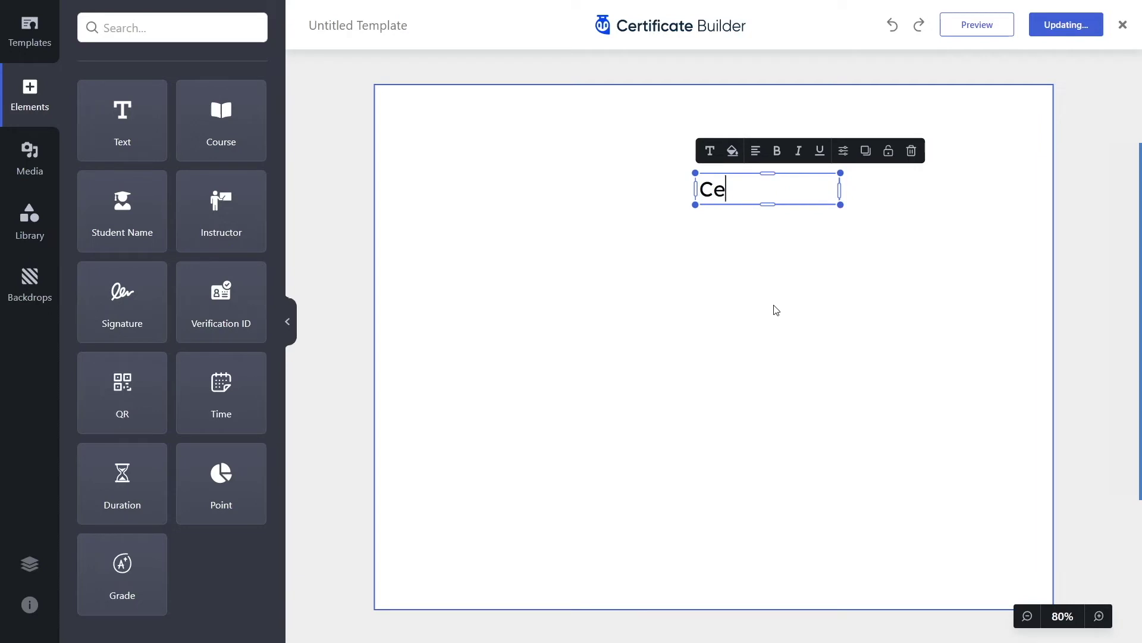
{"action": "type", "text": "rtificate of"}
{"action": "key", "text": "ctrl+a"}
{"action": "type", "text": "Completion"}
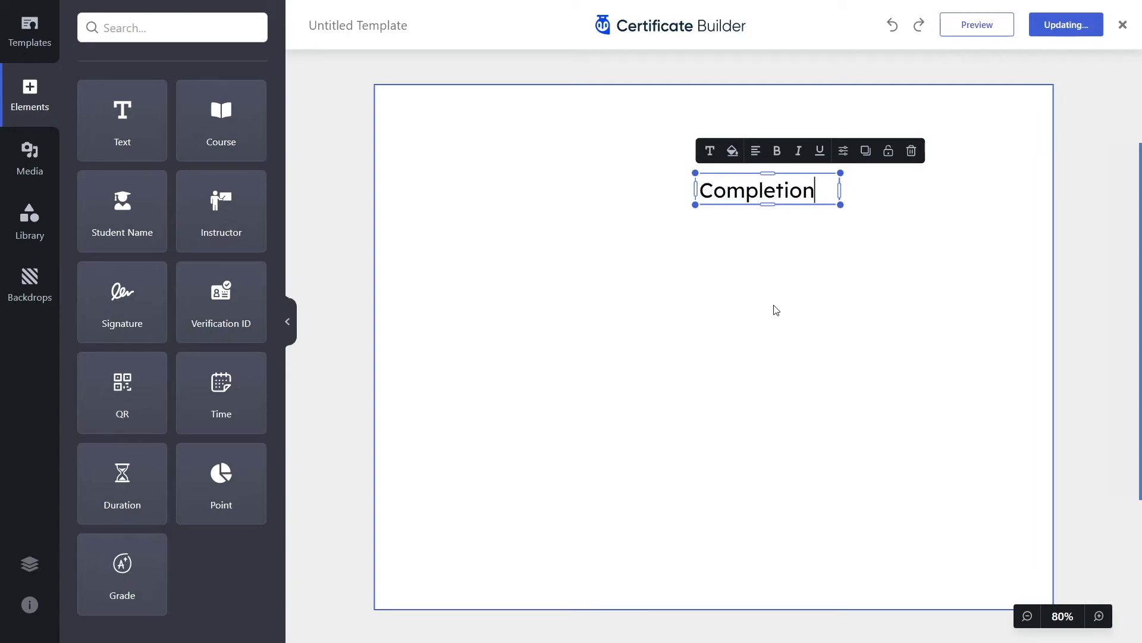
Widen the title's text box so "Certificate of Completion" fits on one line, and centre the text within it
{"action": "left_click_drag", "start_coordinate": [691, 186], "coordinate": [430, 189]}
{"action": "left_click", "coordinate": [513, 163]}
{"action": "left_click", "coordinate": [505, 179]}
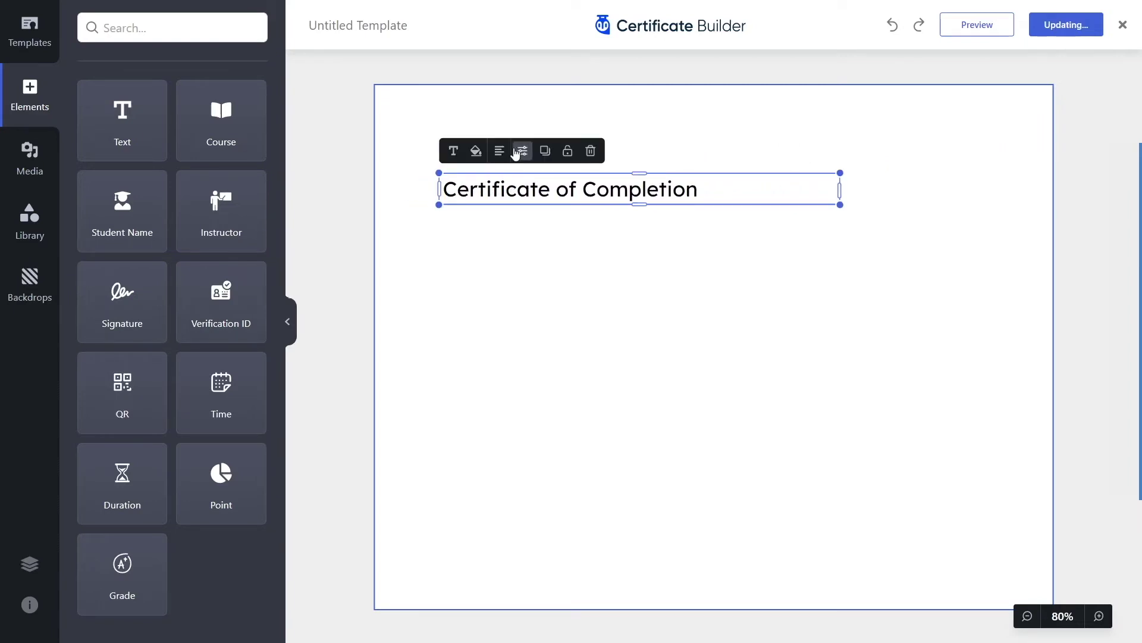
{"action": "left_click", "coordinate": [499, 151]}
Colour the entire "Certificate of Completion" text with the preset blue
{"action": "left_click_drag", "start_coordinate": [514, 186], "coordinate": [770, 189]}
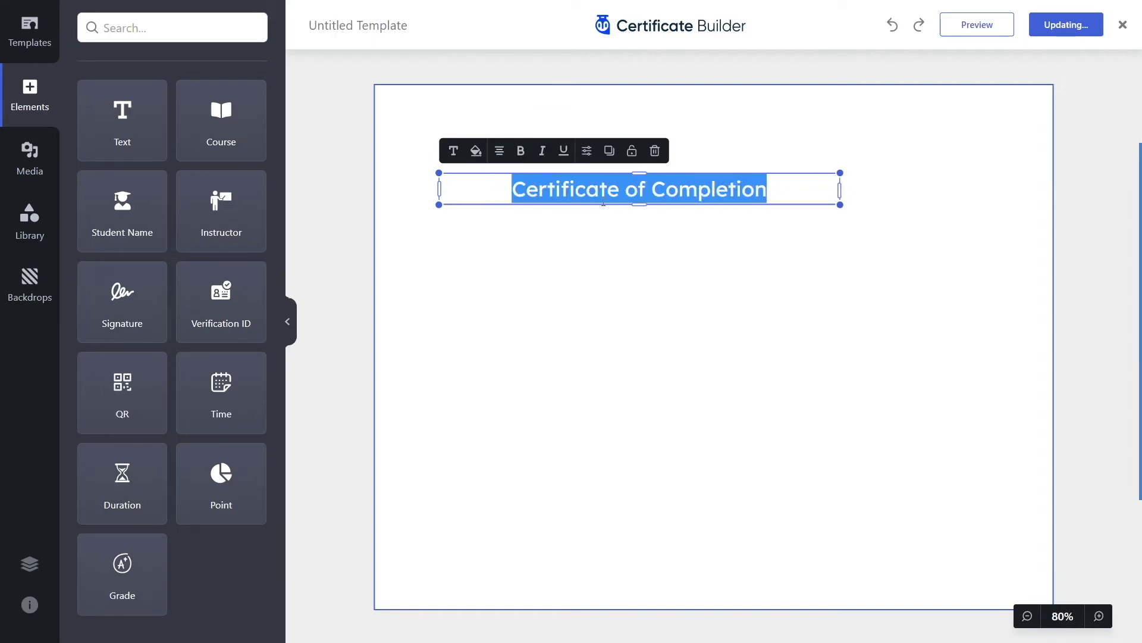
{"action": "left_click", "coordinate": [477, 150]}
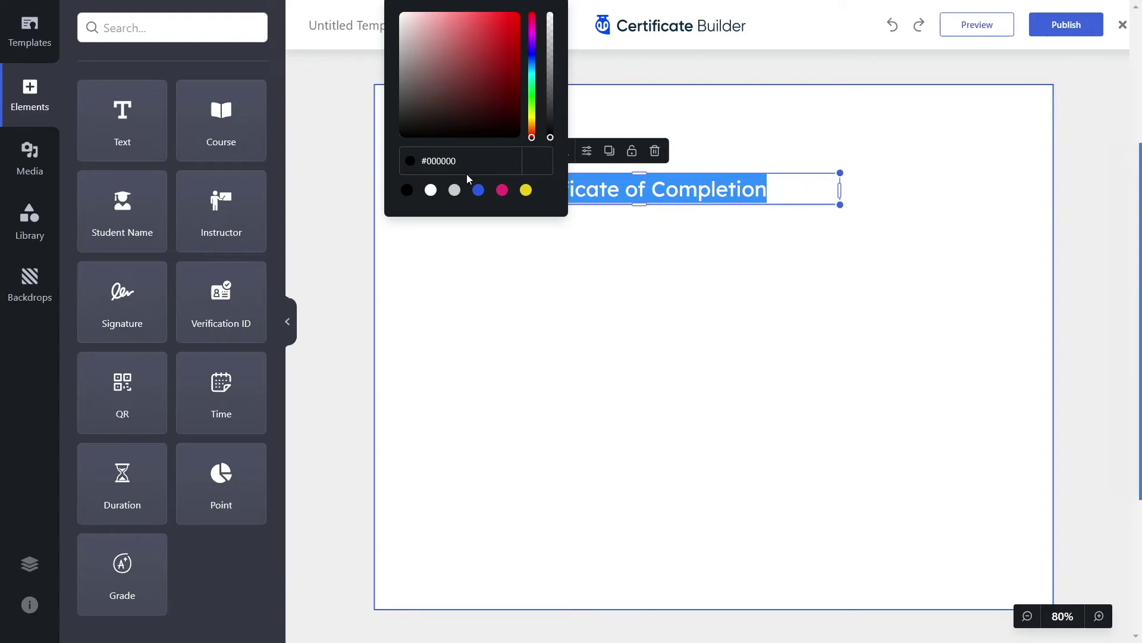
{"action": "left_click", "coordinate": [478, 189]}
{"action": "left_click", "coordinate": [691, 196]}
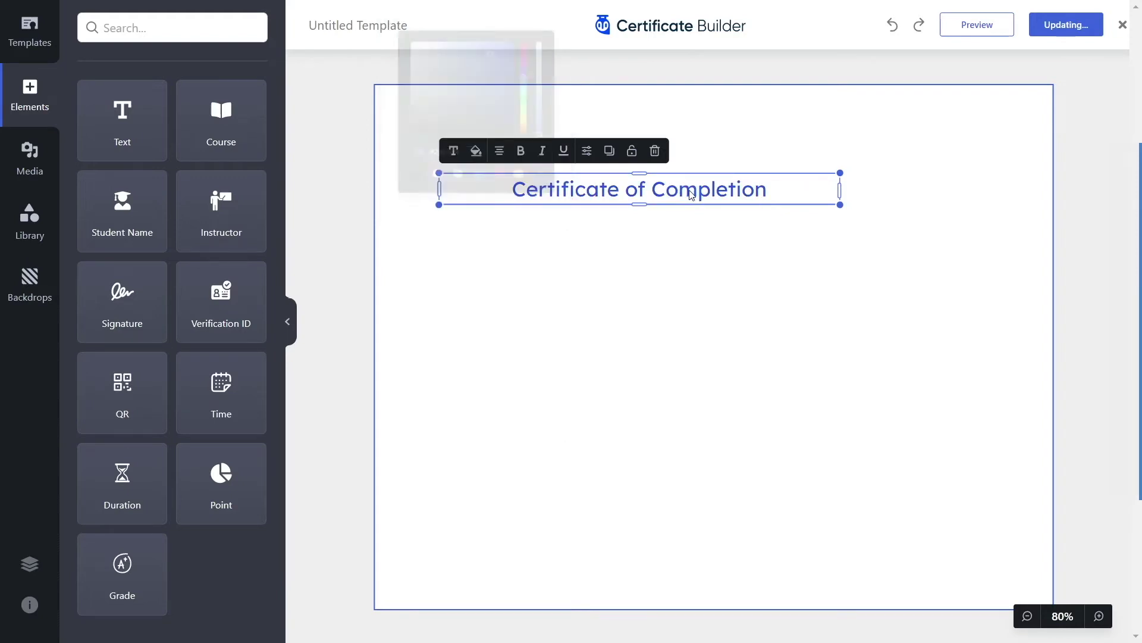
Set the title's font to Poppins with Semi-Bold weight and size 48
{"action": "left_click", "coordinate": [586, 152]}
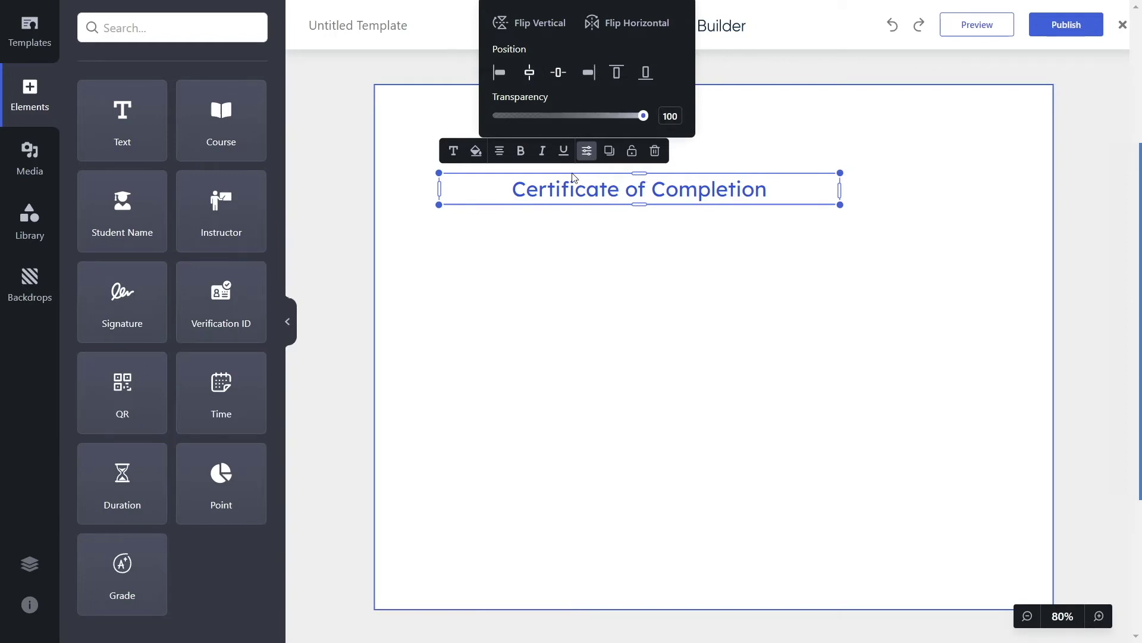
{"action": "left_click", "coordinate": [453, 151]}
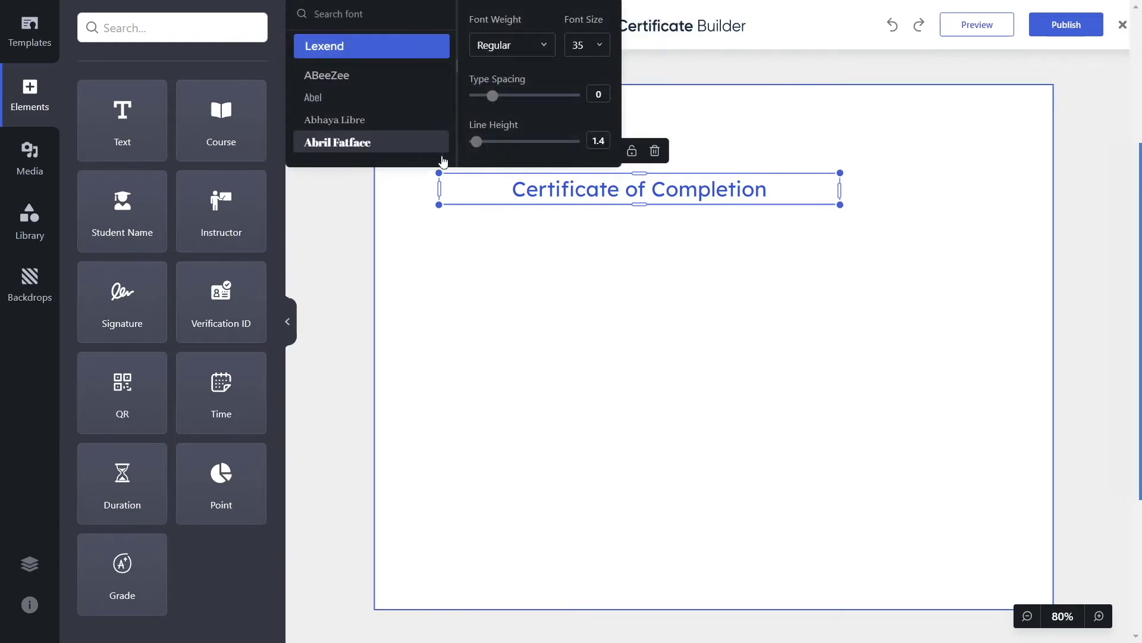
{"action": "left_click", "coordinate": [393, 21]}
{"action": "type", "text": "Popp"}
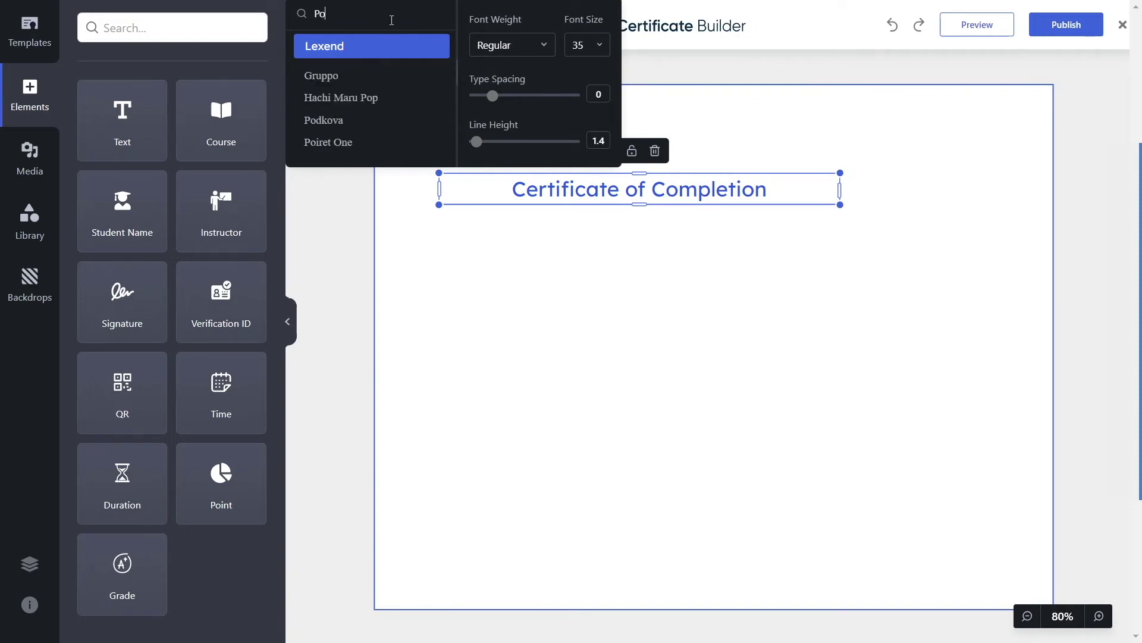
{"action": "left_click", "coordinate": [330, 82]}
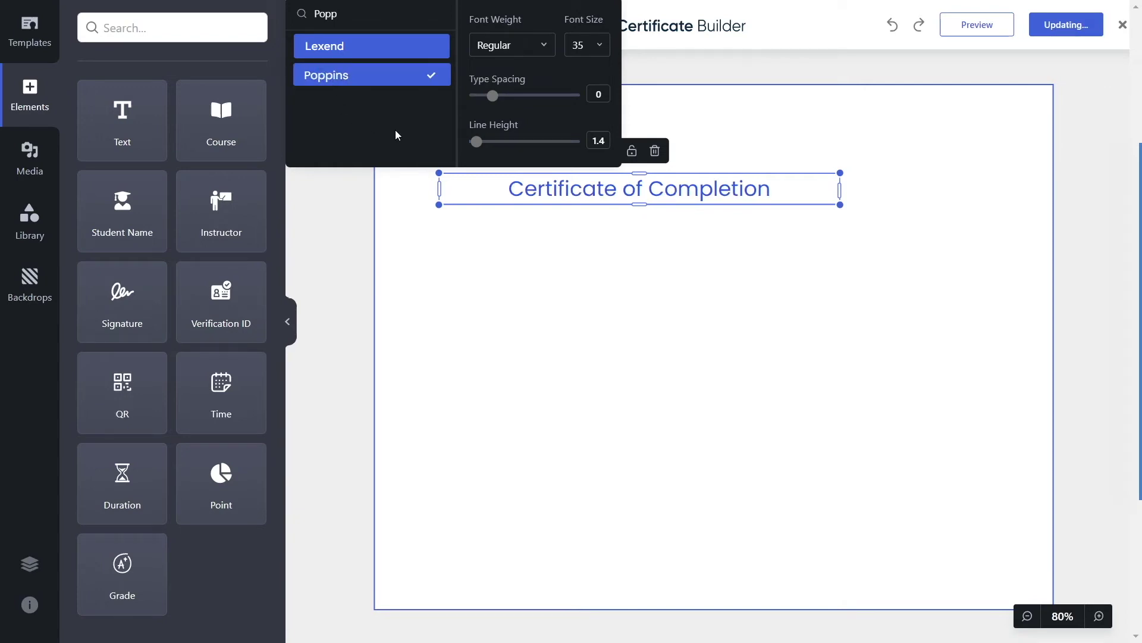
{"action": "left_click", "coordinate": [529, 46]}
{"action": "scroll", "coordinate": [534, 116], "scroll_direction": "down", "scroll_amount": 1}
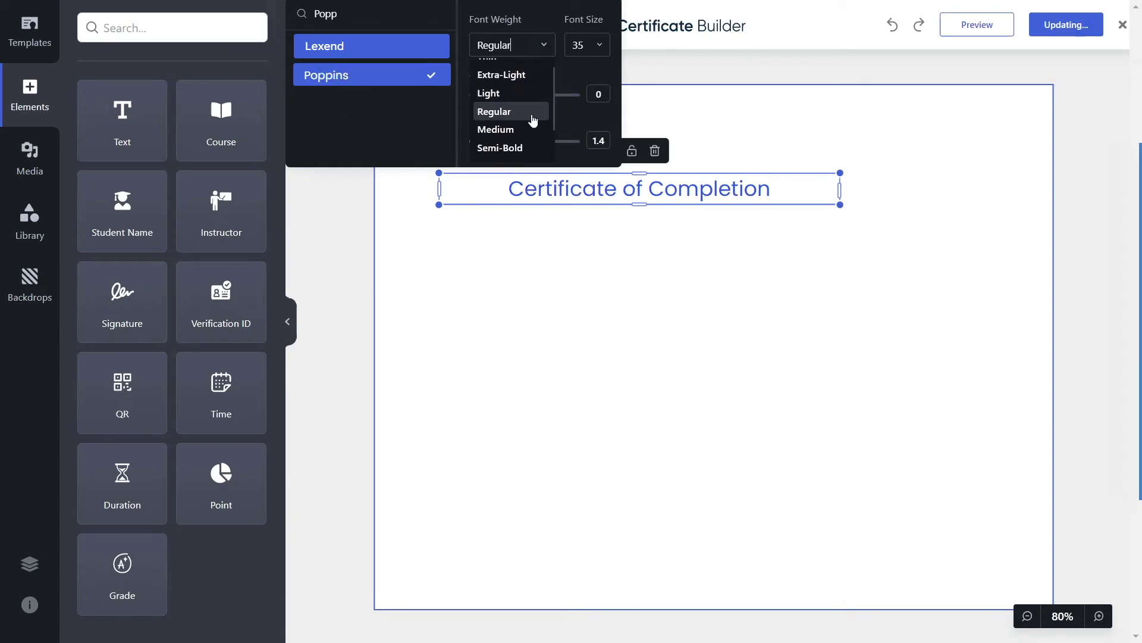
{"action": "left_click", "coordinate": [522, 148]}
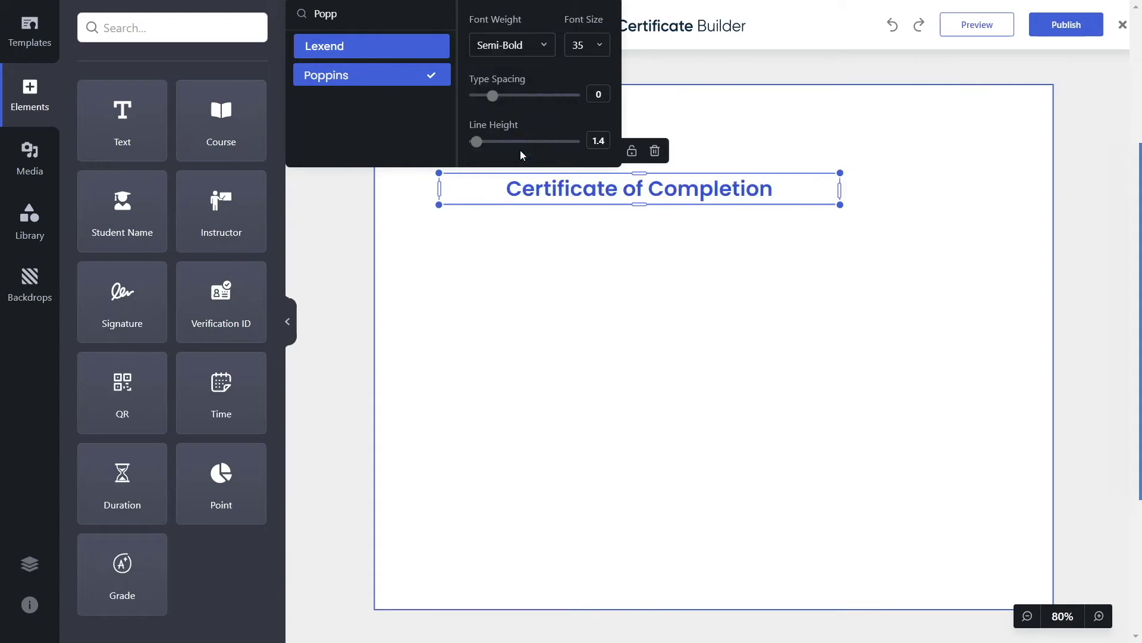
{"action": "left_click", "coordinate": [601, 45]}
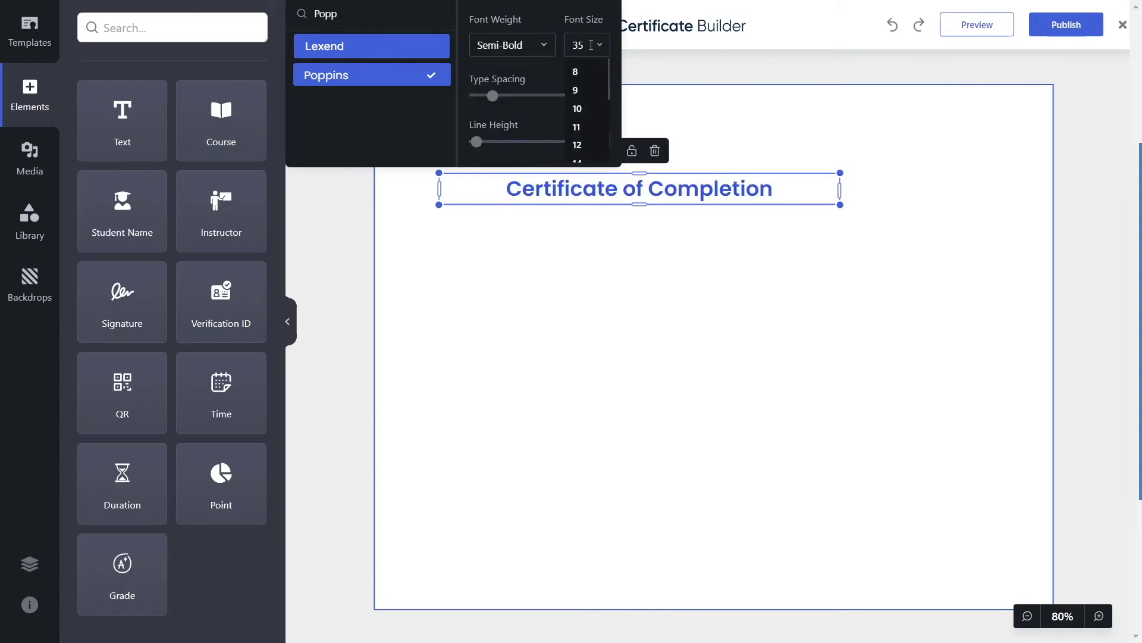
{"action": "scroll", "coordinate": [584, 141], "scroll_direction": "down", "scroll_amount": 1}
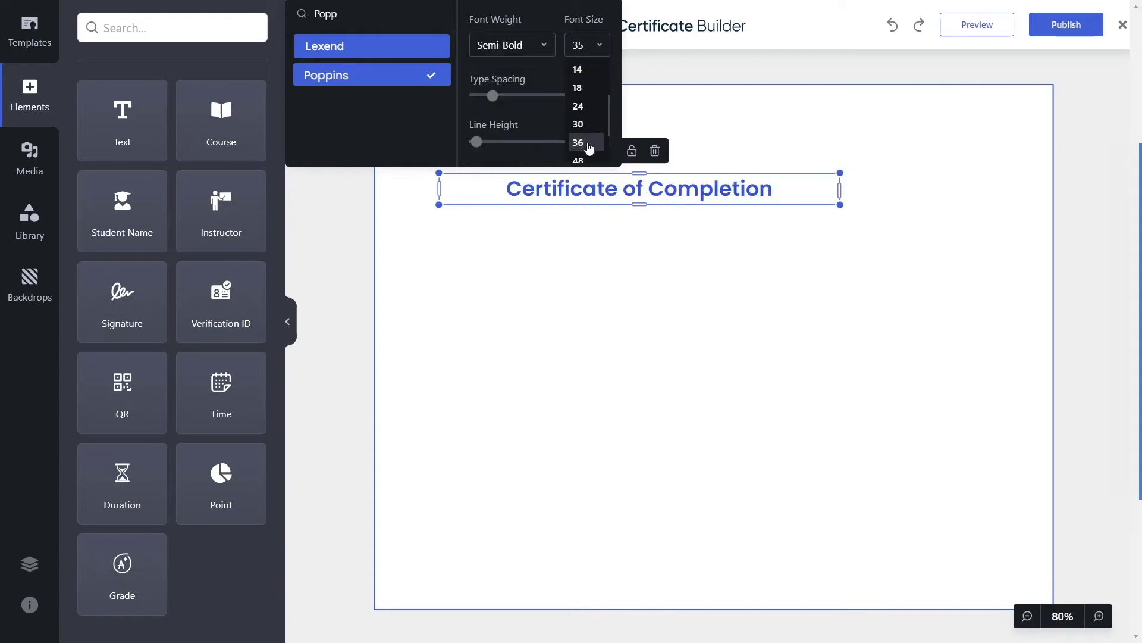
{"action": "left_click", "coordinate": [586, 145]}
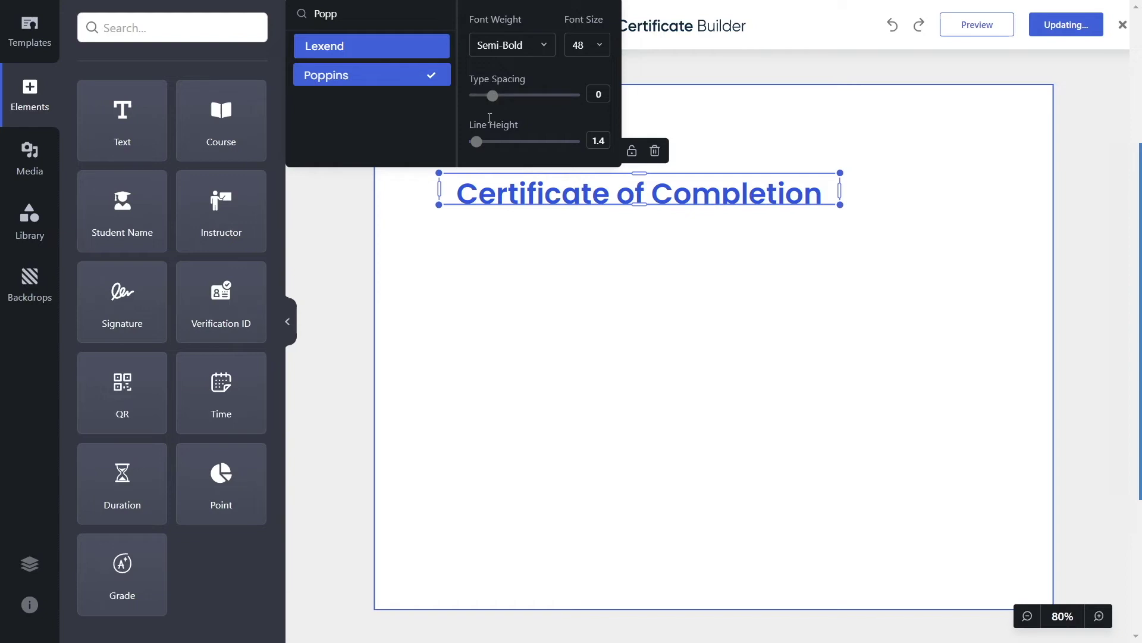
Make the title's text box tall enough for the larger text and place it roughly centred near the certificate's top edge
{"action": "left_click", "coordinate": [617, 244]}
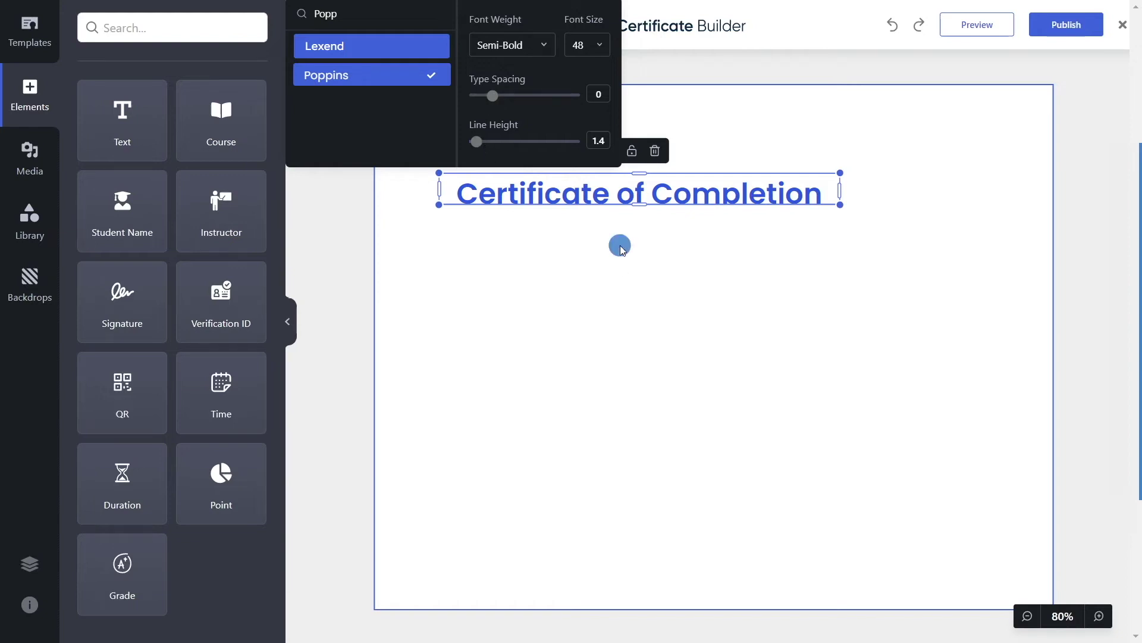
{"action": "left_click_drag", "start_coordinate": [636, 174], "coordinate": [792, 159]}
{"action": "left_click", "coordinate": [623, 171]}
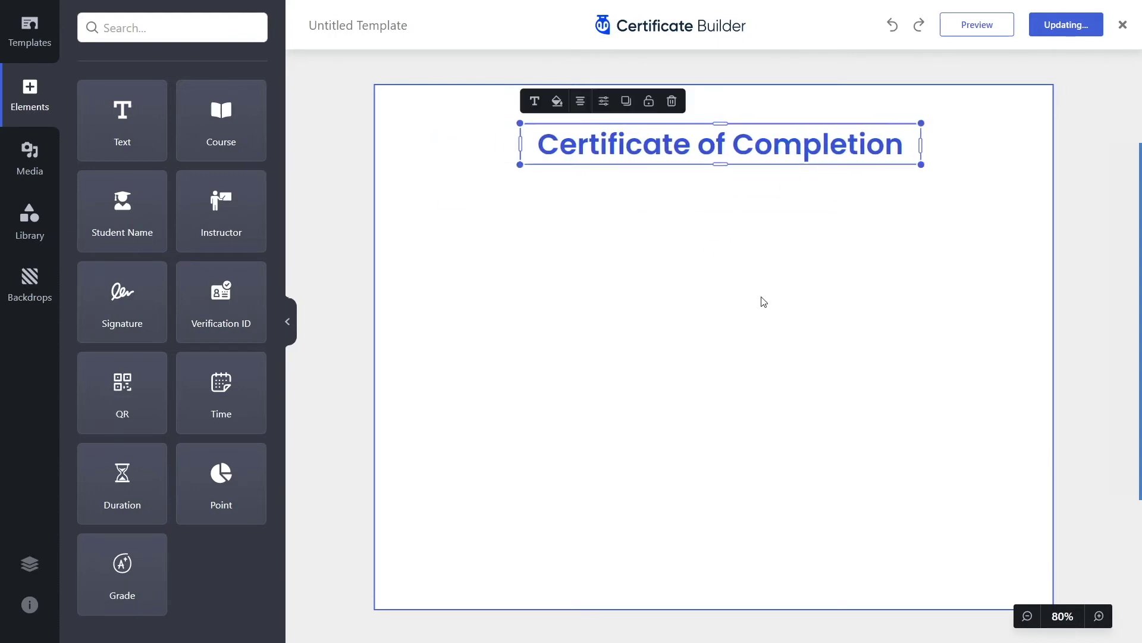
{"action": "left_click", "coordinate": [687, 273]}
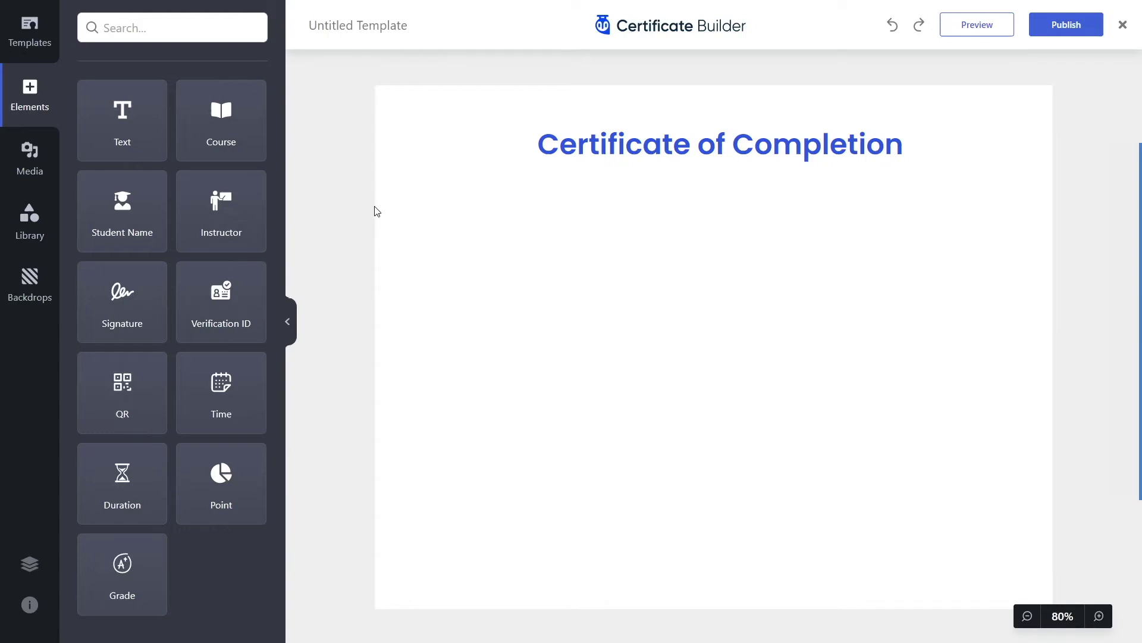
Look through the library's shapes, illustrations, badges, borders, frames and watermarks
{"action": "left_click", "coordinate": [28, 233]}
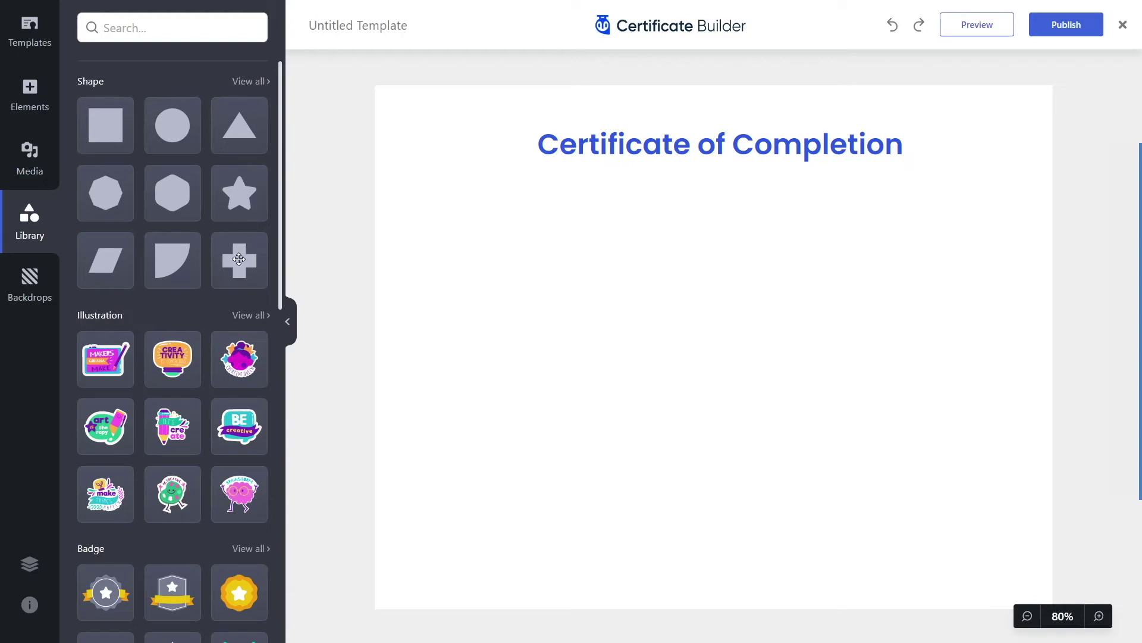
{"action": "scroll", "coordinate": [236, 192], "scroll_direction": "down", "scroll_amount": 3}
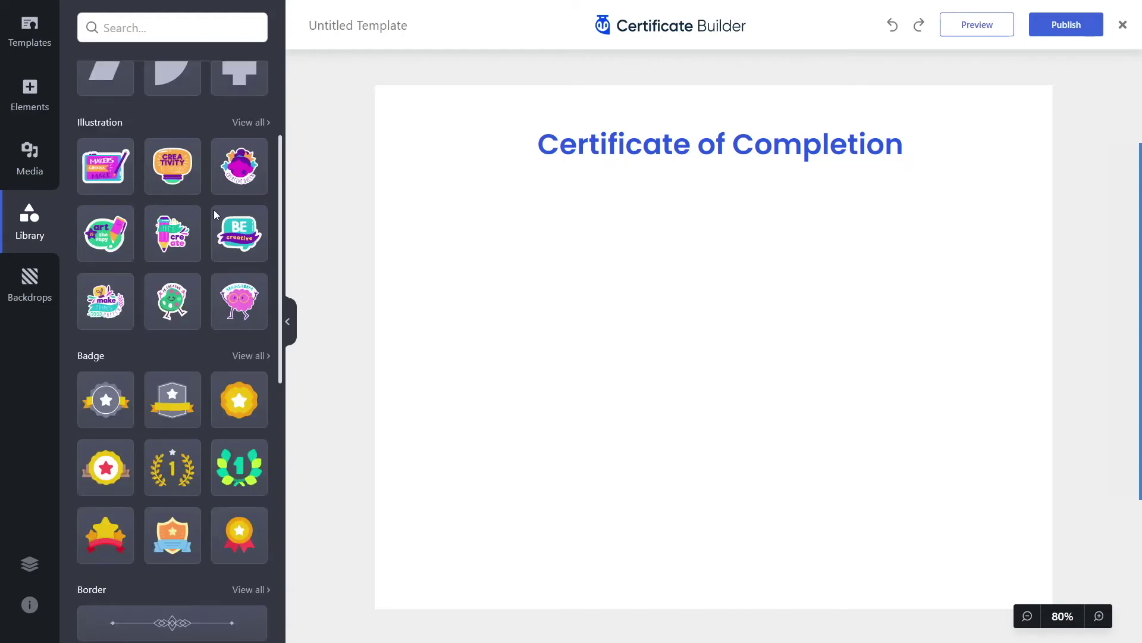
{"action": "scroll", "coordinate": [214, 212], "scroll_direction": "down", "scroll_amount": 3}
{"action": "scroll", "coordinate": [166, 297], "scroll_direction": "down", "scroll_amount": 3}
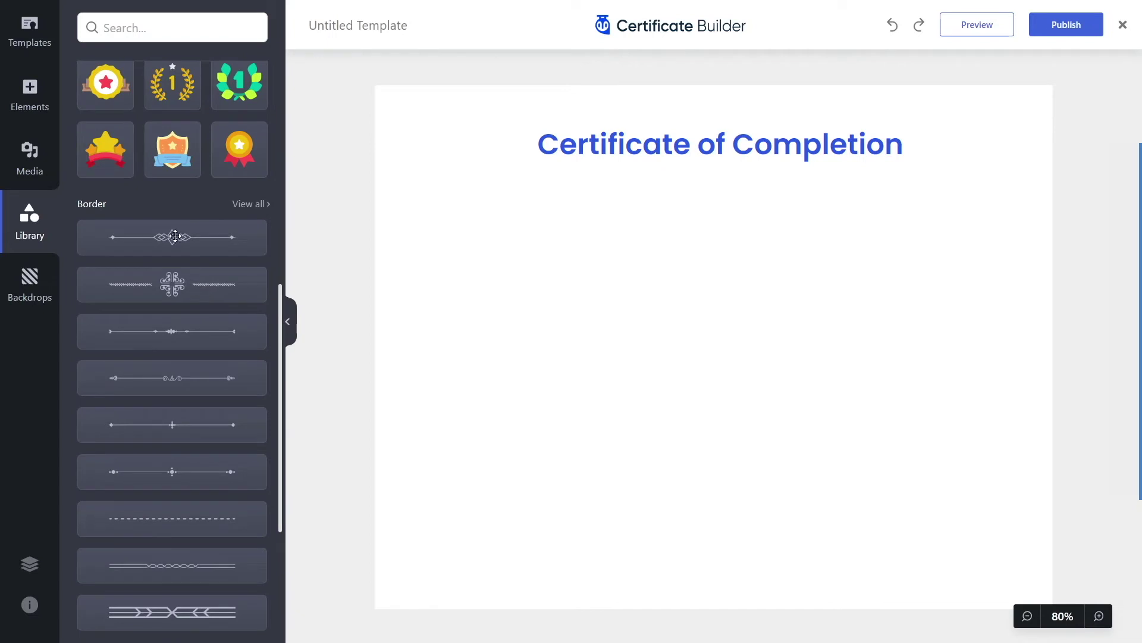
{"action": "scroll", "coordinate": [176, 238], "scroll_direction": "down", "scroll_amount": 7}
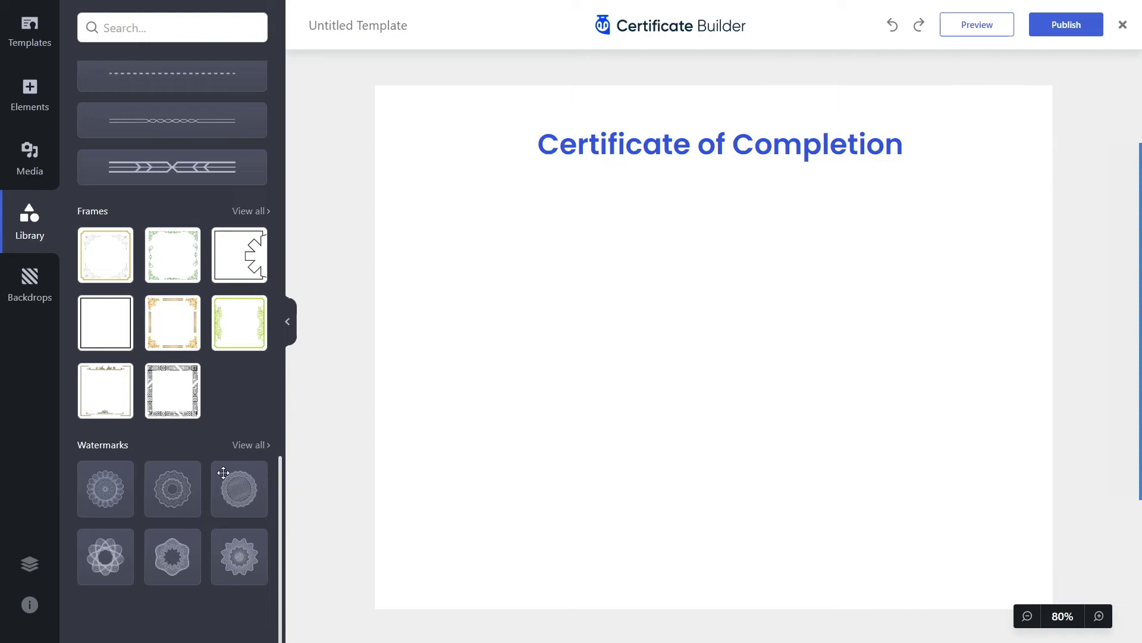
{"action": "scroll", "coordinate": [223, 473], "scroll_direction": "up", "scroll_amount": 7}
{"action": "scroll", "coordinate": [222, 469], "scroll_direction": "up", "scroll_amount": 1}
{"action": "scroll", "coordinate": [222, 469], "scroll_direction": "down", "scroll_amount": 1}
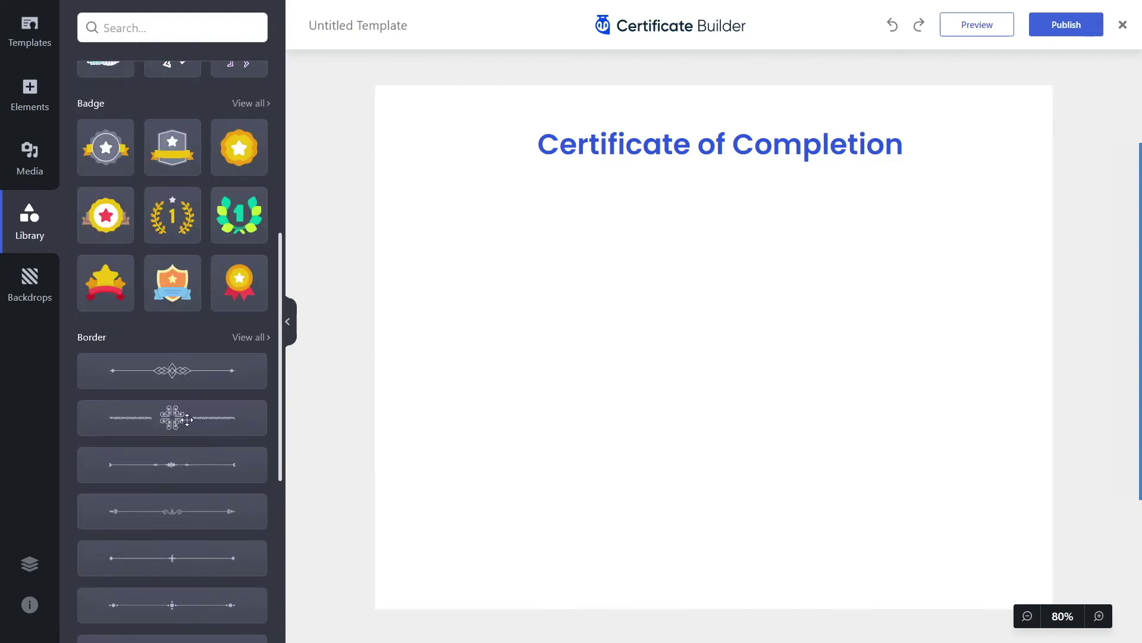
Add the diamond-ornament border from the library, shorten it to about half the title's width and centre it just below the title
{"action": "left_click_drag", "start_coordinate": [161, 374], "coordinate": [695, 196]}
{"action": "left_click_drag", "start_coordinate": [766, 224], "coordinate": [906, 180]}
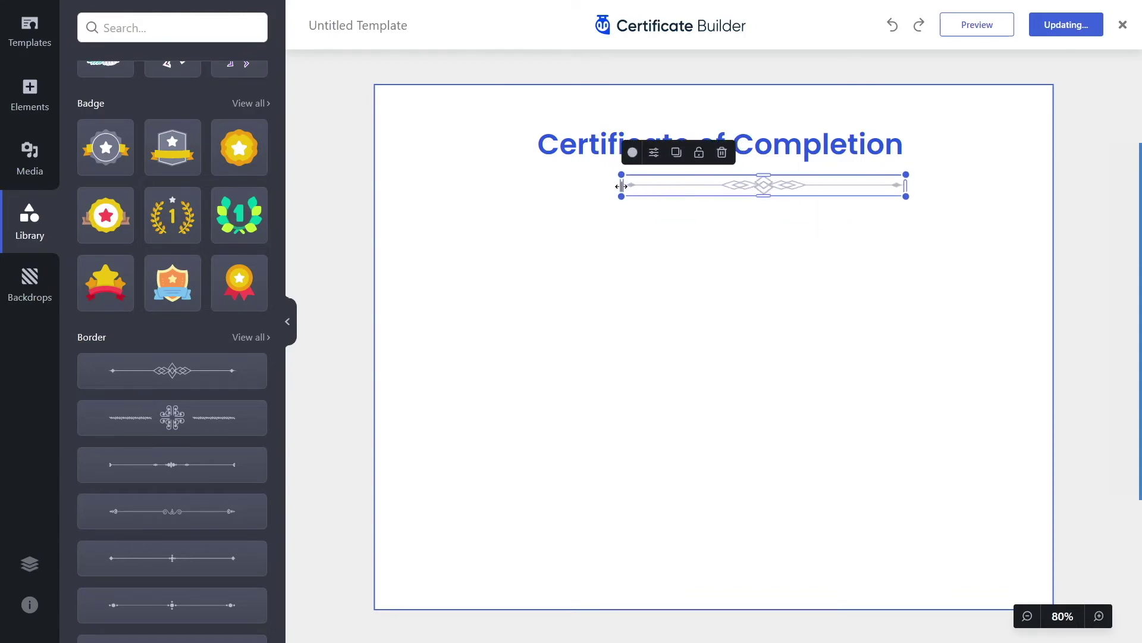
{"action": "left_click_drag", "start_coordinate": [621, 185], "coordinate": [697, 184]}
{"action": "left_click_drag", "start_coordinate": [806, 179], "coordinate": [724, 178]}
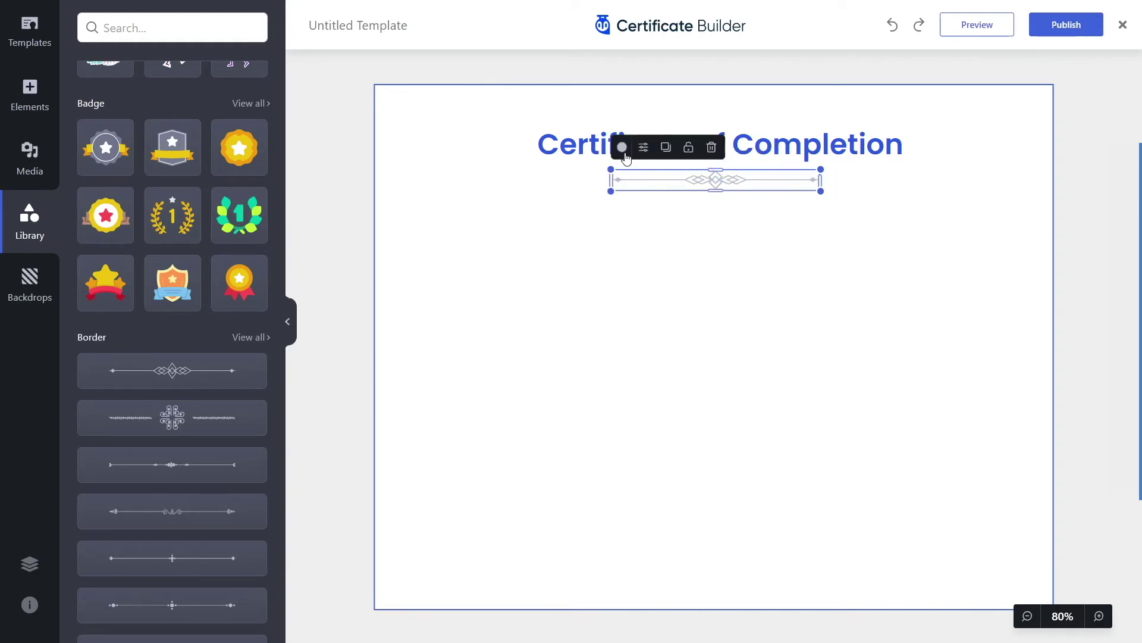
Recolour the ornamental border with the preset blue #2d58e4 and make it partly transparent
{"action": "left_click", "coordinate": [621, 147]}
{"action": "left_click", "coordinate": [626, 191]}
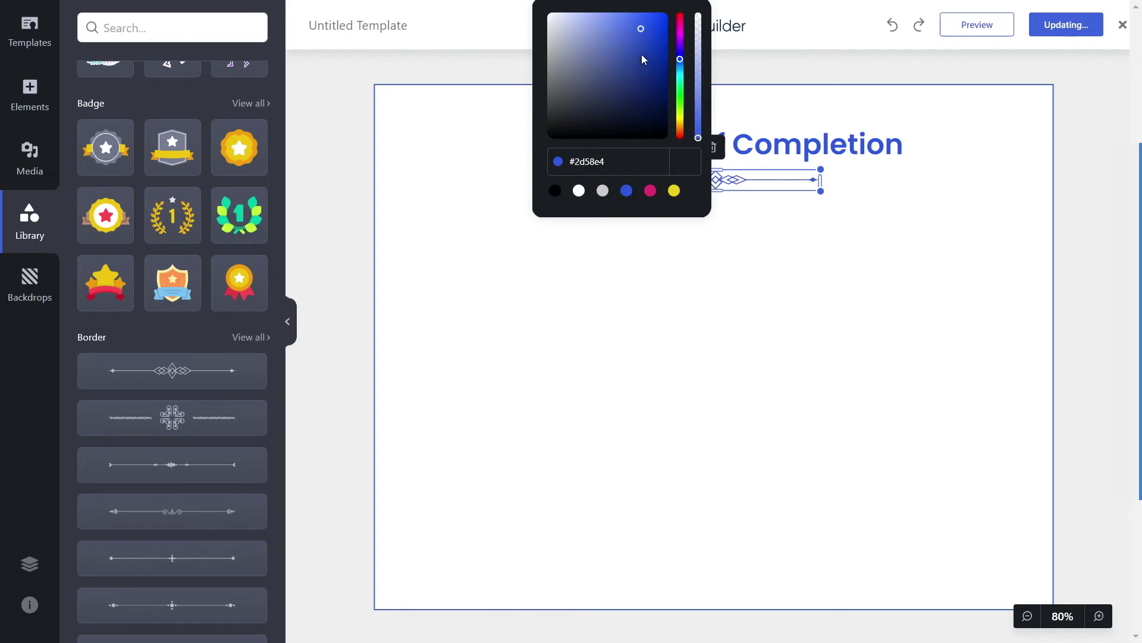
{"action": "left_click_drag", "start_coordinate": [634, 26], "coordinate": [641, 27]}
{"action": "left_click", "coordinate": [626, 190]}
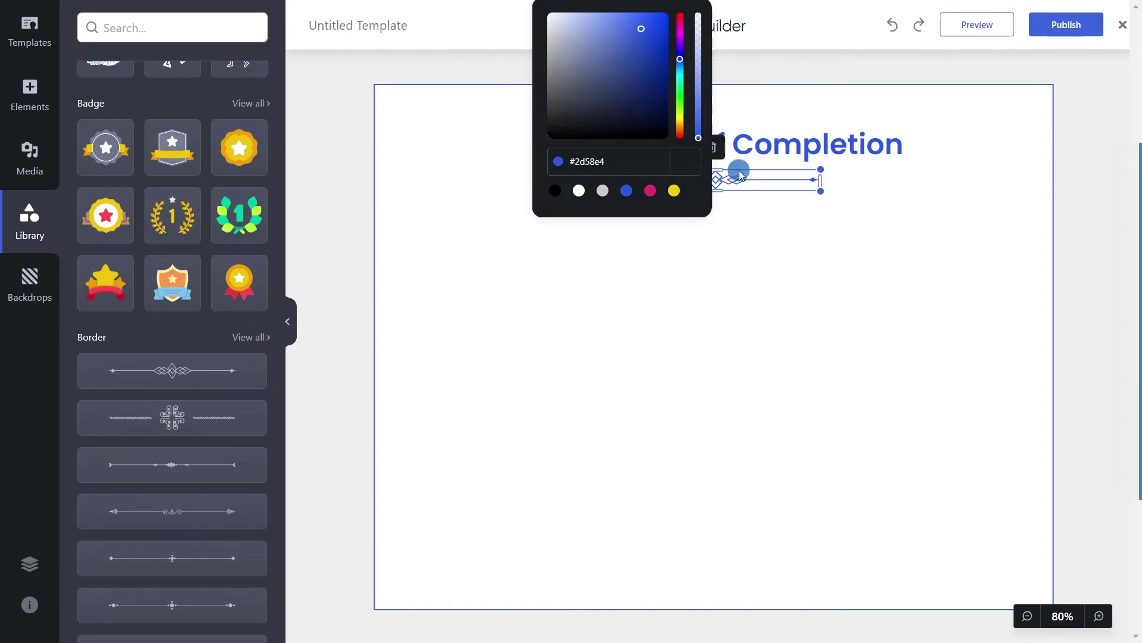
{"action": "left_click", "coordinate": [701, 179]}
{"action": "left_click", "coordinate": [643, 147]}
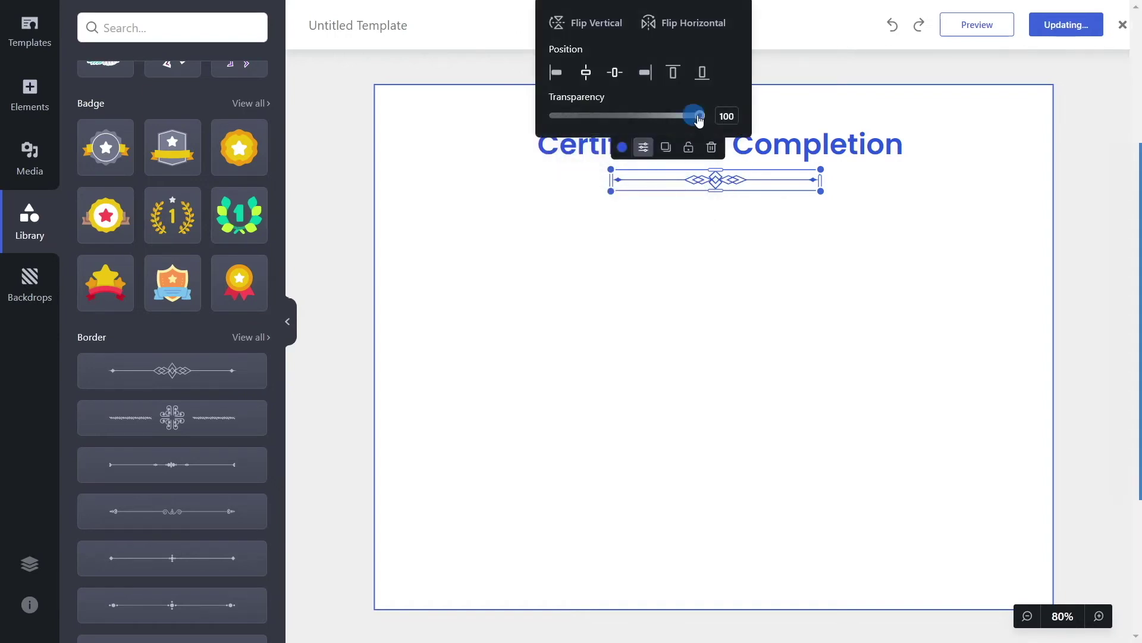
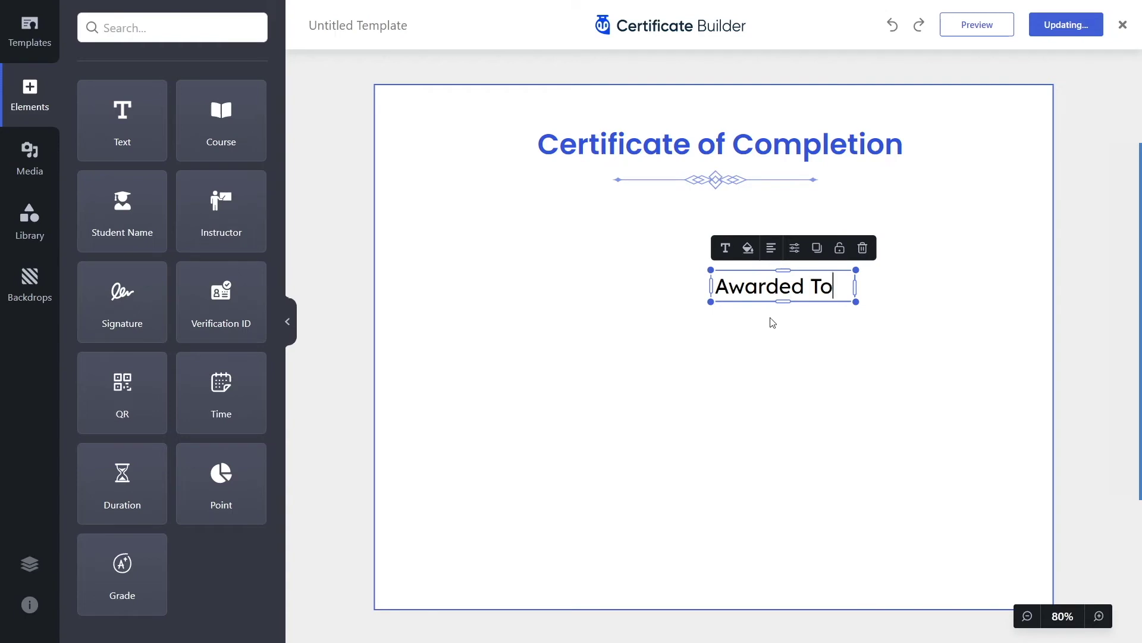
Move the "Awarded To" text below the ornamental border and shift the title and border slightly to line up around the centre
{"action": "left_click_drag", "start_coordinate": [747, 282], "coordinate": [653, 233]}
{"action": "left_click_drag", "start_coordinate": [658, 150], "coordinate": [656, 145]}
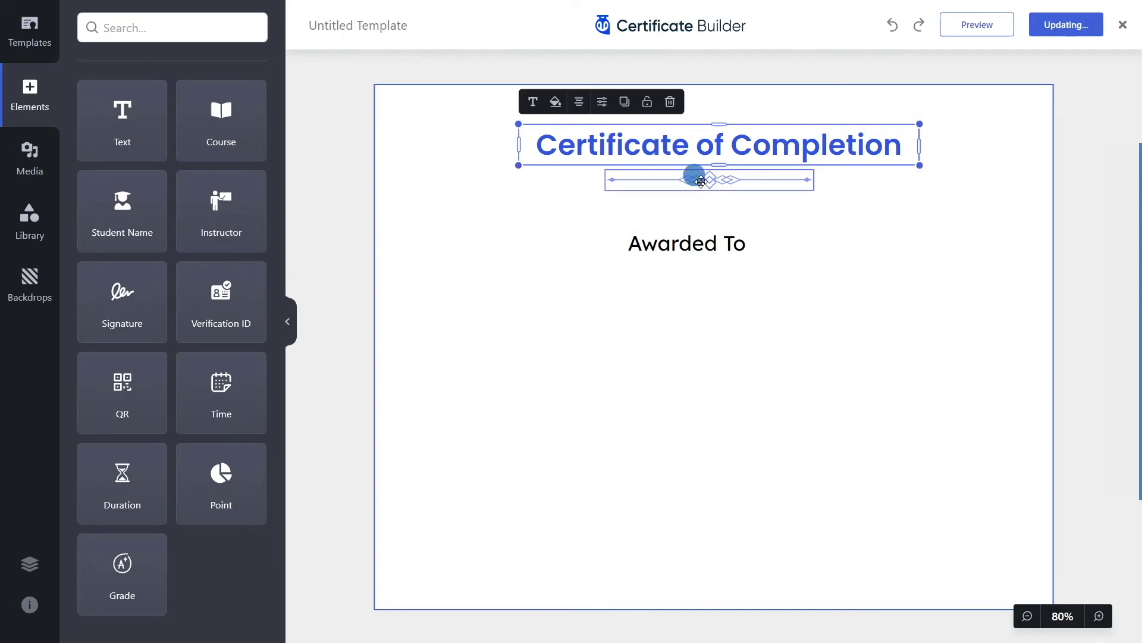
{"action": "left_click", "coordinate": [787, 258]}
Move the "Awarded To" text a little lower and place a Student Name element directly beneath it
{"action": "left_click_drag", "start_coordinate": [717, 247], "coordinate": [728, 272]}
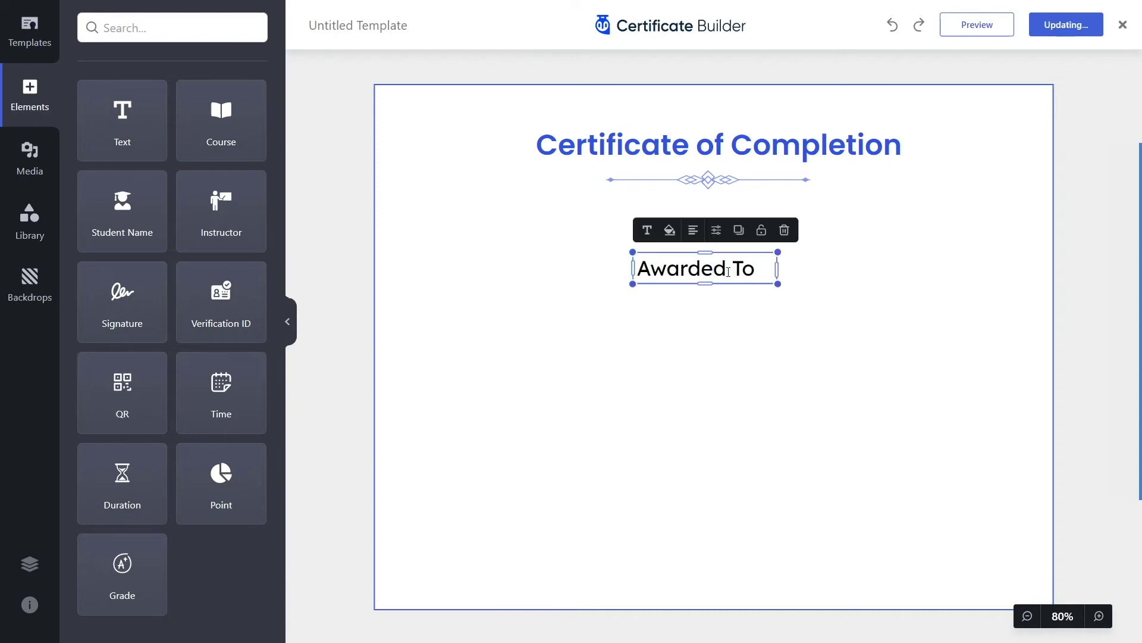
{"action": "left_click", "coordinate": [783, 338]}
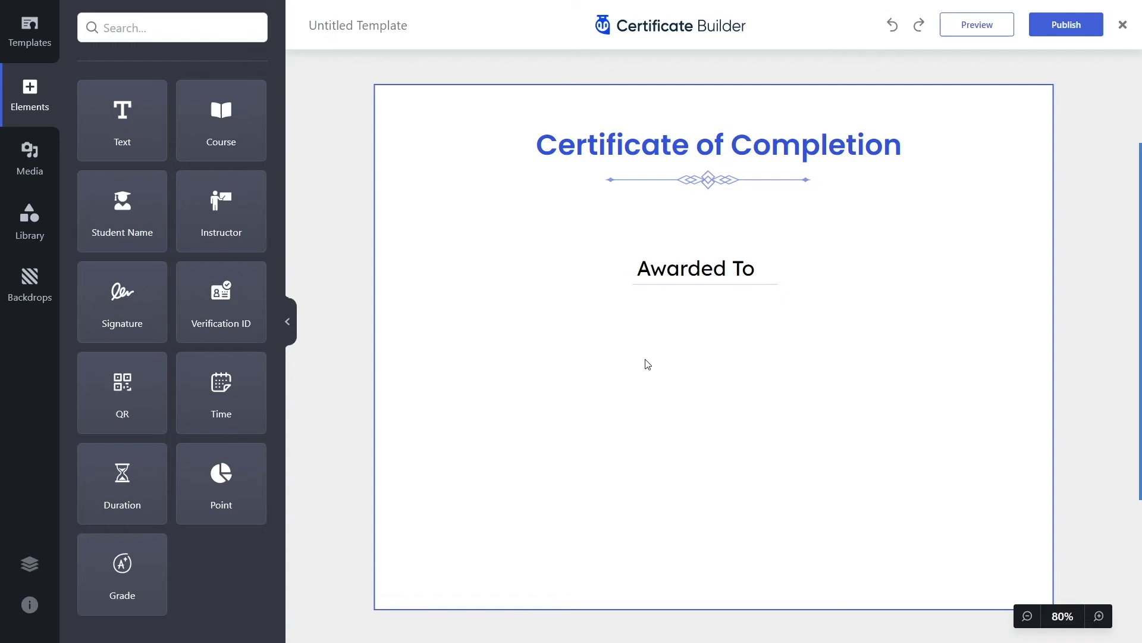
{"action": "left_click_drag", "start_coordinate": [122, 190], "coordinate": [689, 301]}
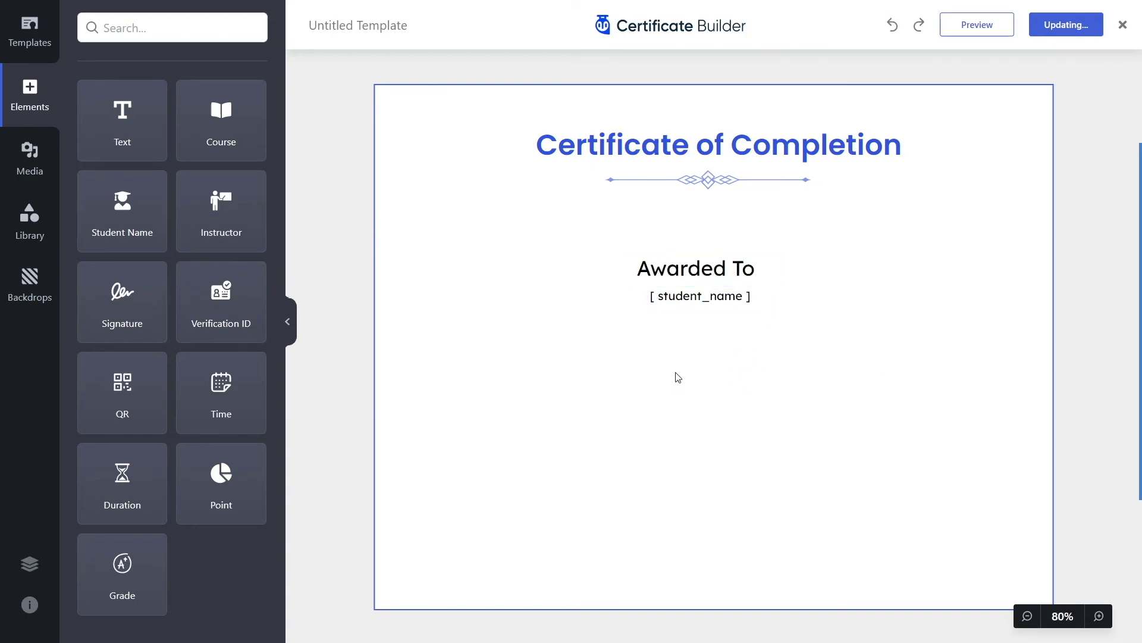
Nudge the Student Name element under "Awarded To", and add a large text box centred beneath it, about half the certificate's width
{"action": "left_click_drag", "start_coordinate": [708, 301], "coordinate": [703, 304]}
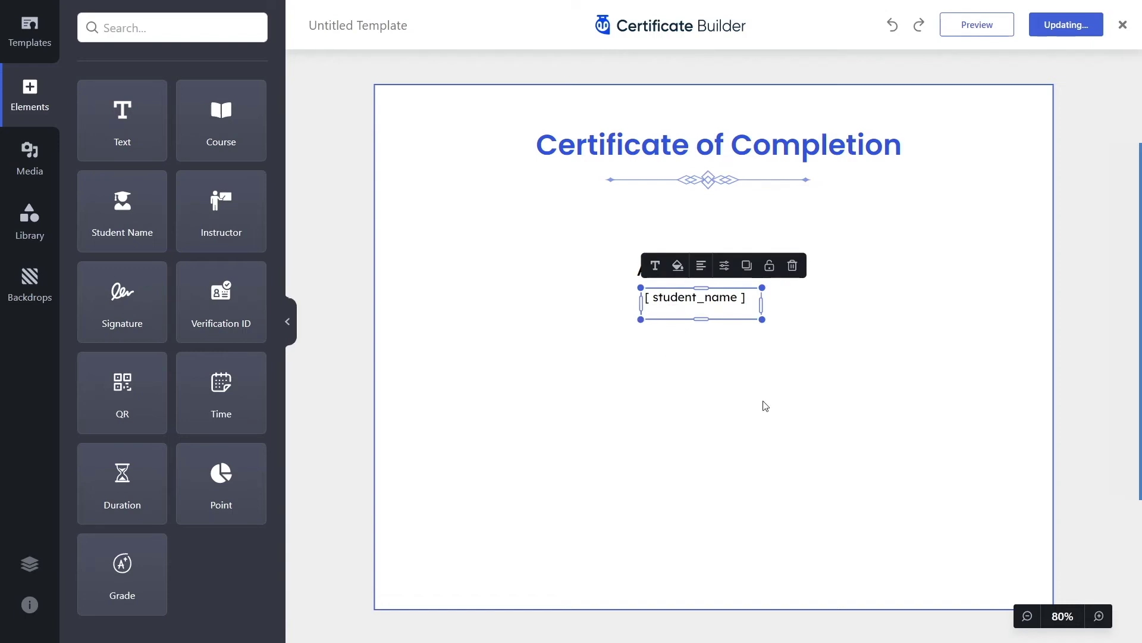
{"action": "left_click", "coordinate": [613, 389]}
{"action": "left_click_drag", "start_coordinate": [121, 119], "coordinate": [687, 368]}
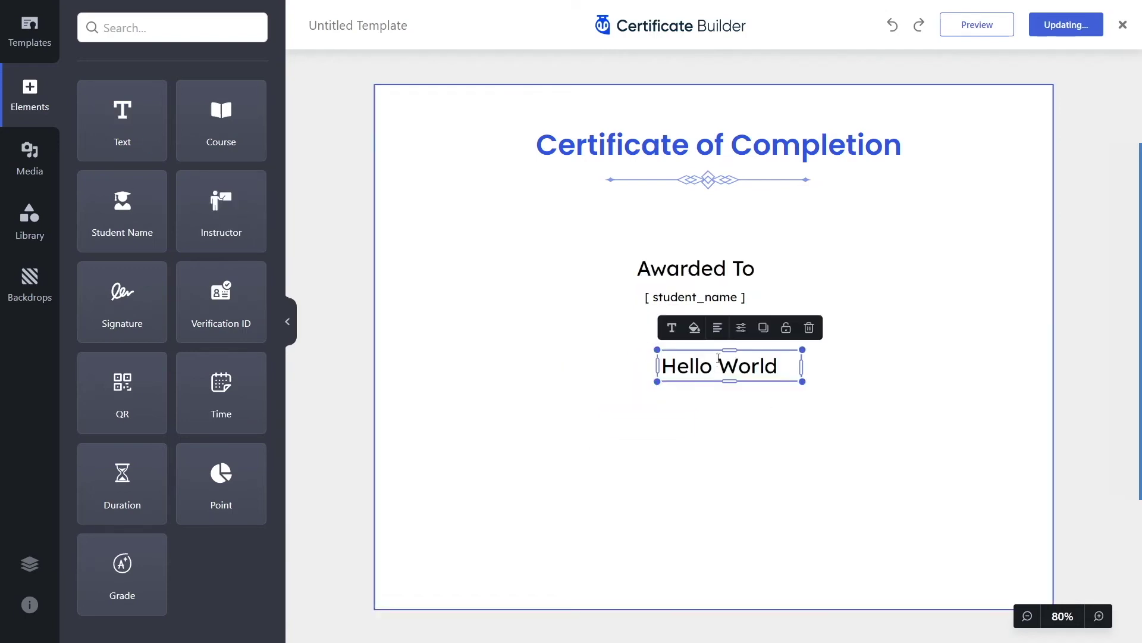
{"action": "left_click", "coordinate": [751, 365]}
{"action": "left_click_drag", "start_coordinate": [801, 380], "coordinate": [1007, 507]}
{"action": "left_click_drag", "start_coordinate": [824, 352], "coordinate": [668, 345]}
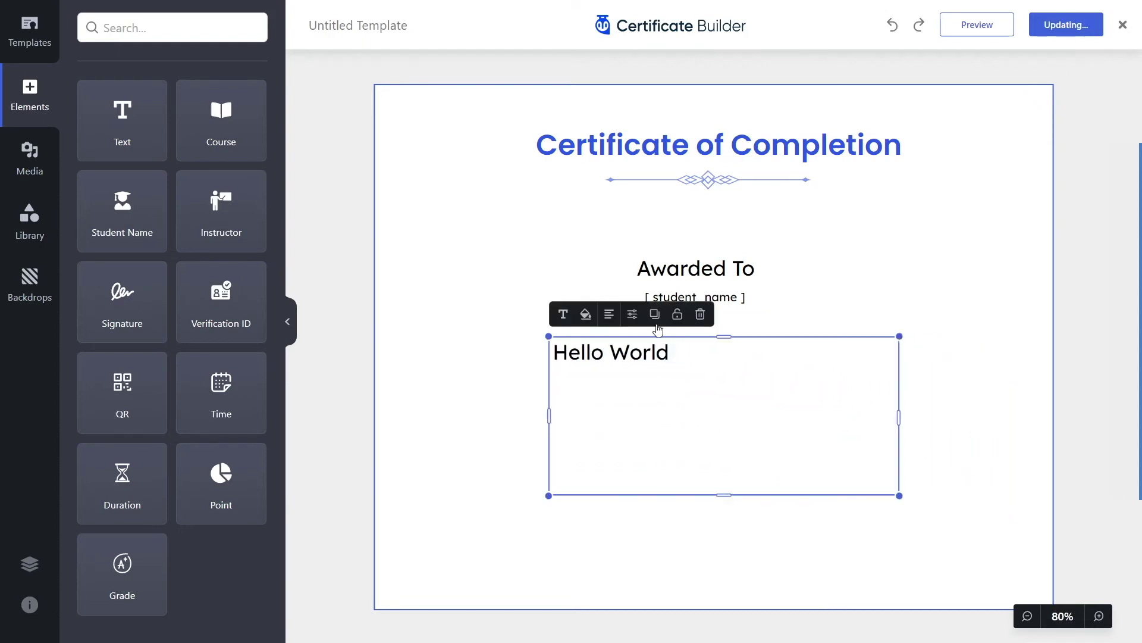
Set the font size of the new "Hello World" text to 24
{"action": "triple_click", "coordinate": [724, 371]}
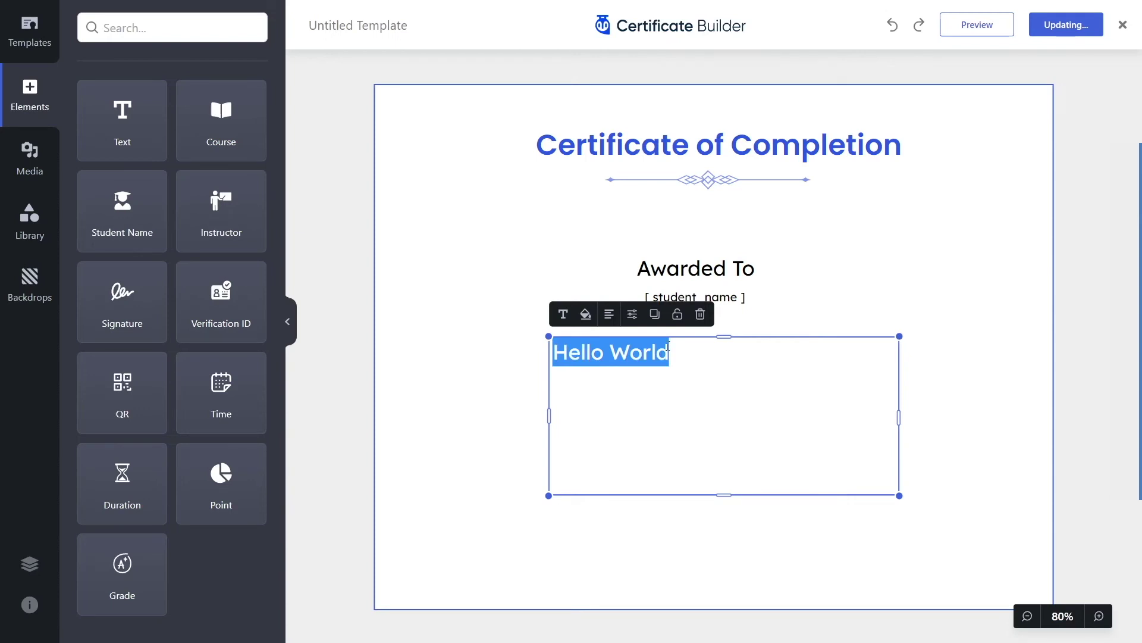
{"action": "left_click", "coordinate": [563, 314]}
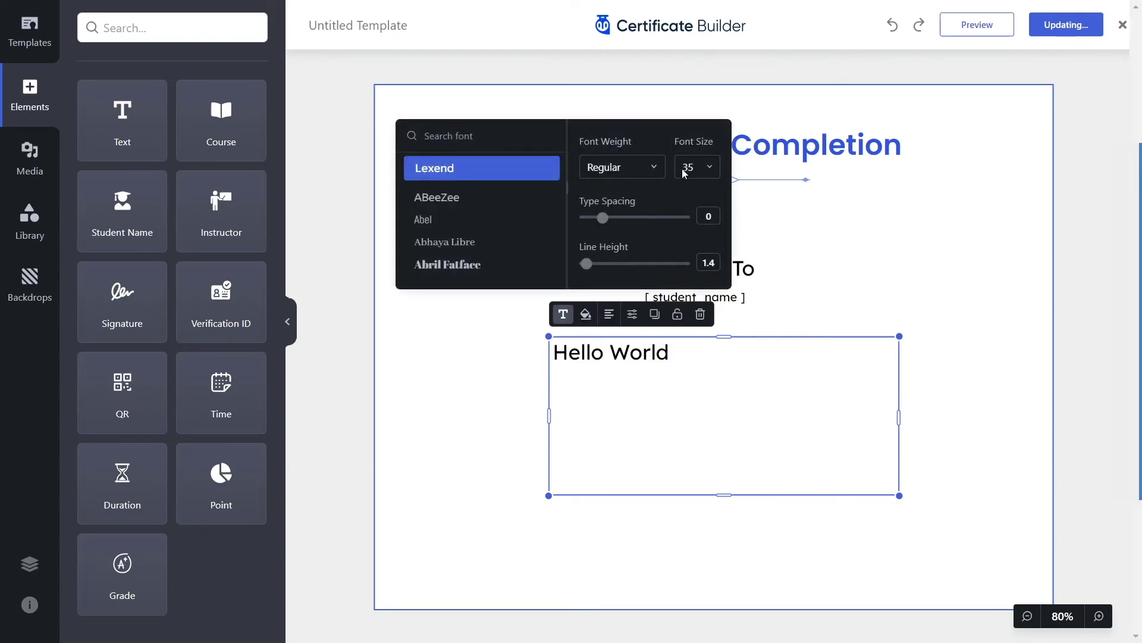
{"action": "left_click", "coordinate": [708, 169]}
{"action": "scroll", "coordinate": [705, 262], "scroll_direction": "down", "scroll_amount": 2}
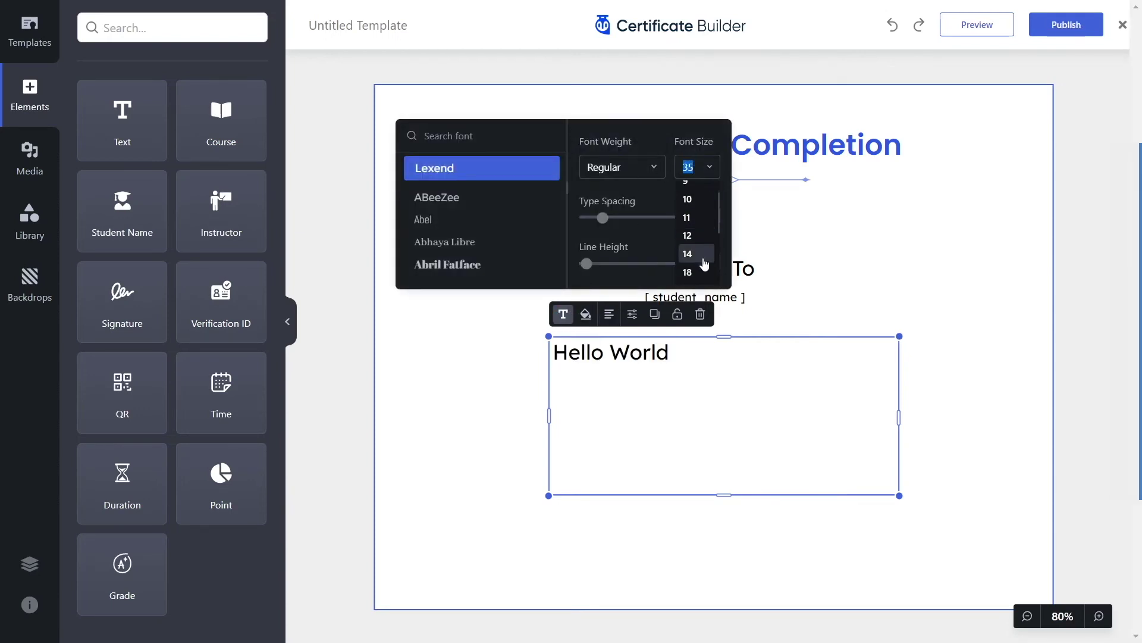
{"action": "left_click", "coordinate": [703, 259]}
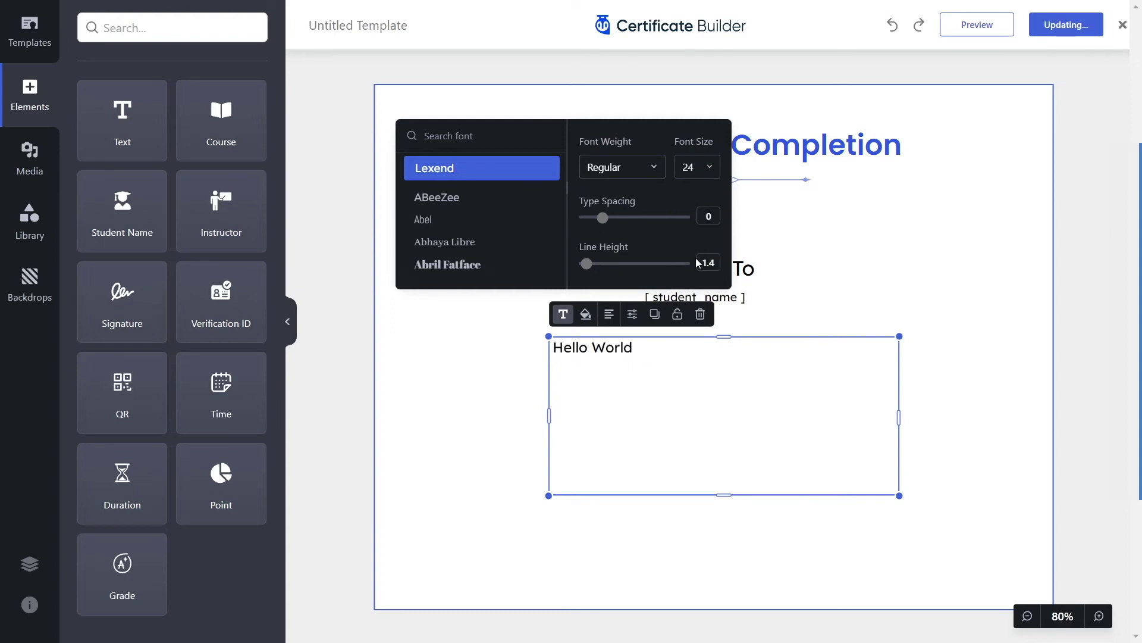
Replace the placeholder text with "For his/her excellent accomplishment of the Fundamentals of WordPress course"
{"action": "left_click", "coordinate": [648, 349]}
{"action": "key", "text": "ctrl+a"}
{"action": "type", "text": "For his/her excellen"}
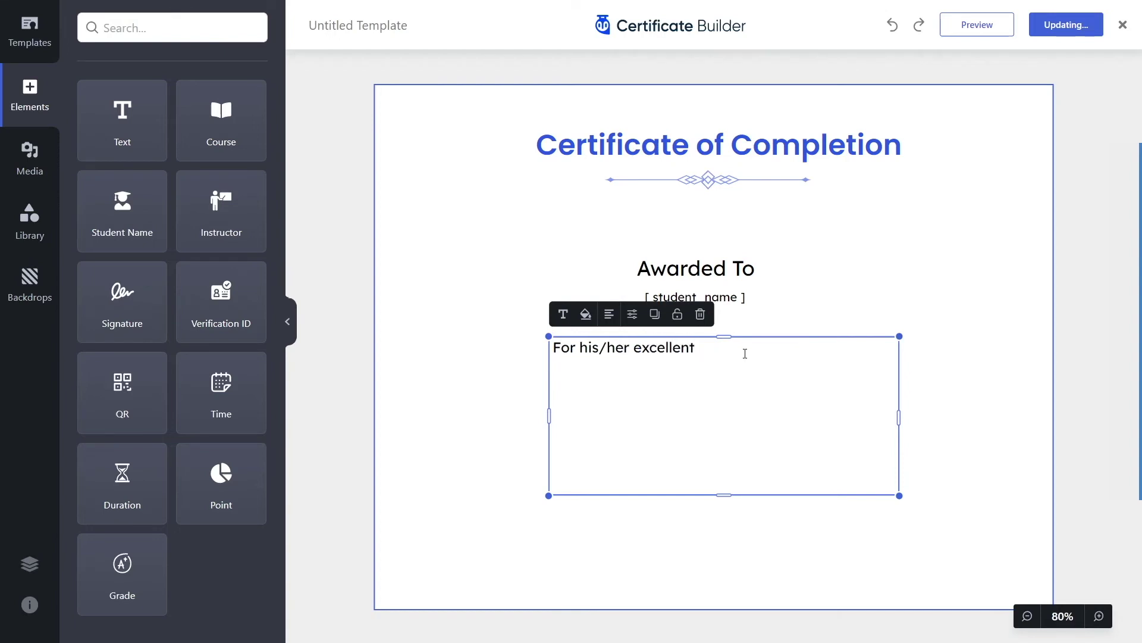
{"action": "type", "text": "t accomplish"}
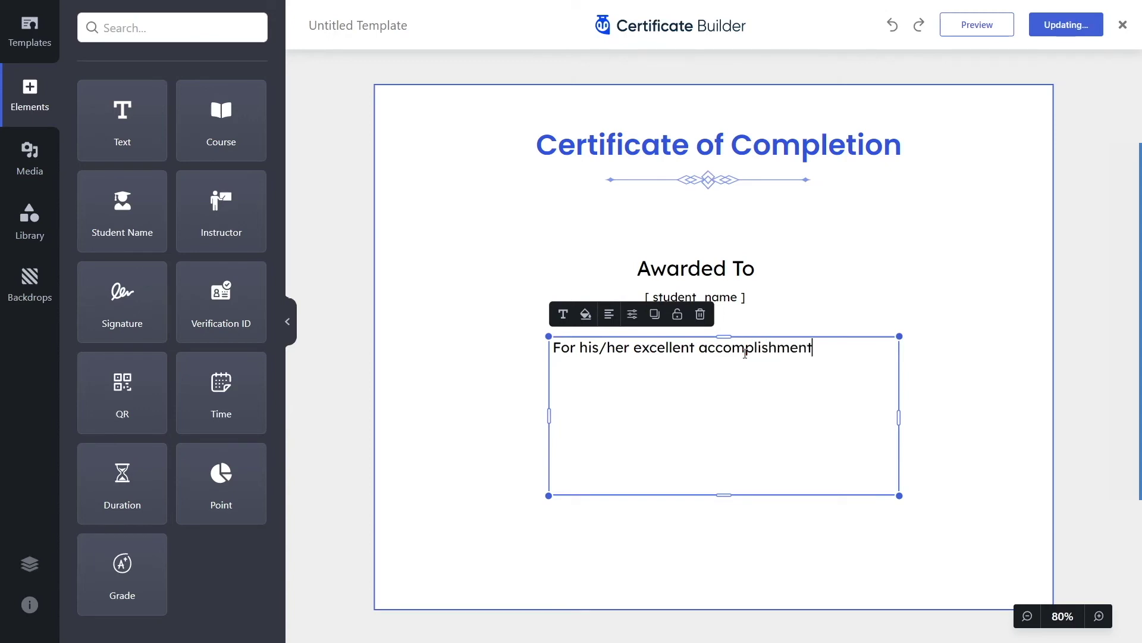
{"action": "type", "text": "ment of the"}
{"action": "key", "text": "Return"}
{"action": "type", "text": "Fundamentals of WordPress"}
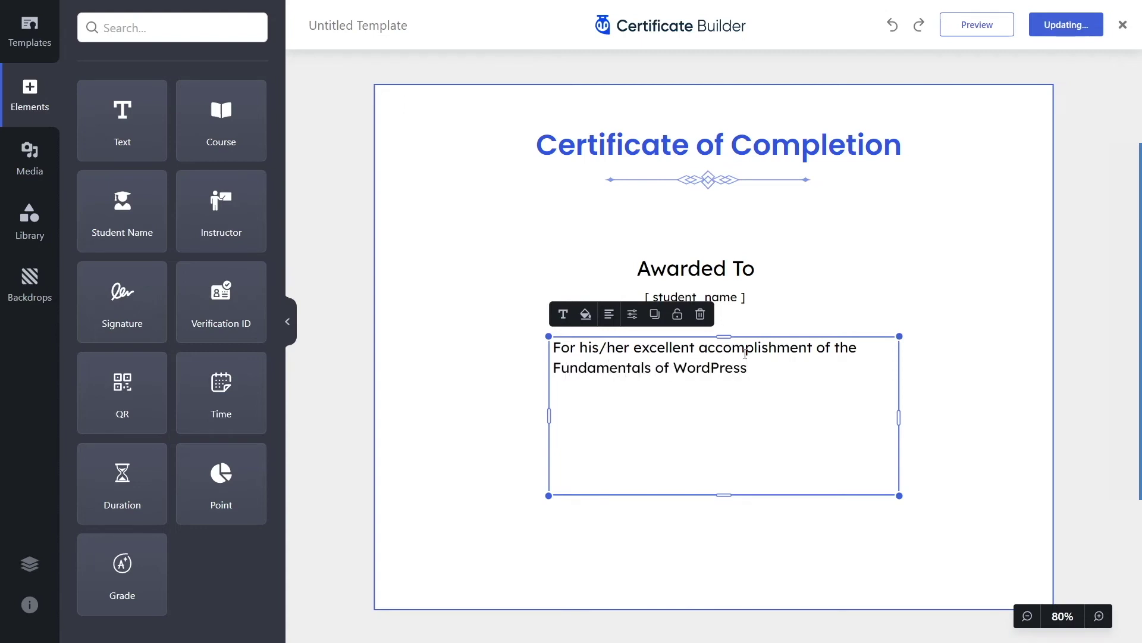
{"action": "type", "text": " course"}
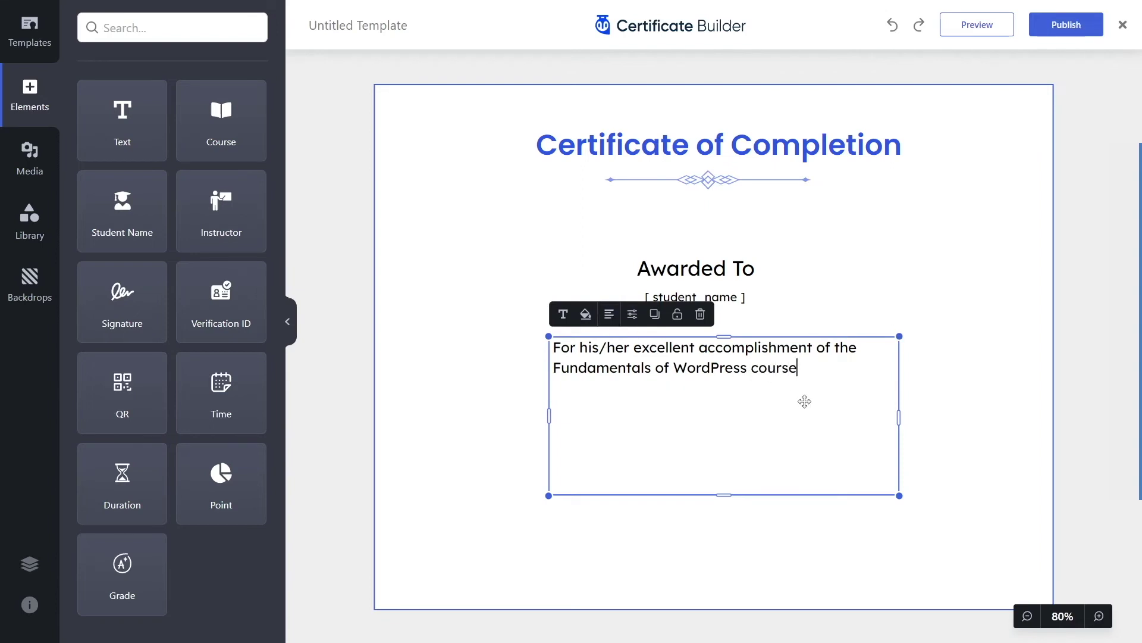
Shrink the accomplishment text box to fit its two lines, end the sentence with a period and move it just below the student name
{"action": "left_click_drag", "start_coordinate": [899, 496], "coordinate": [873, 377]}
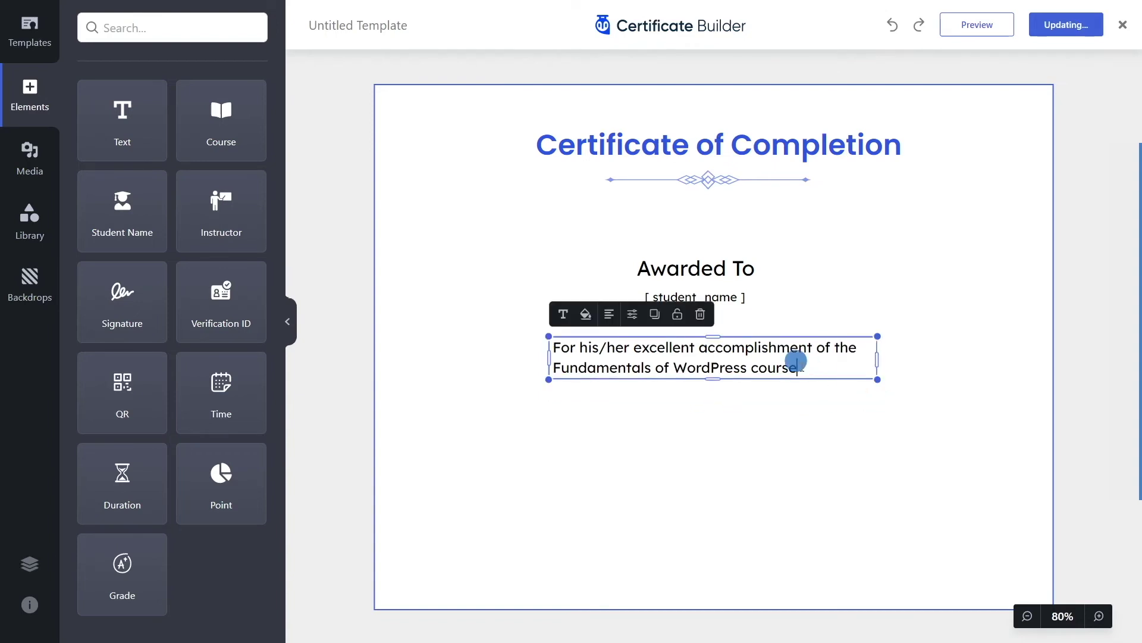
{"action": "left_click_drag", "start_coordinate": [623, 357], "coordinate": [630, 331]}
{"action": "left_click", "coordinate": [650, 330]}
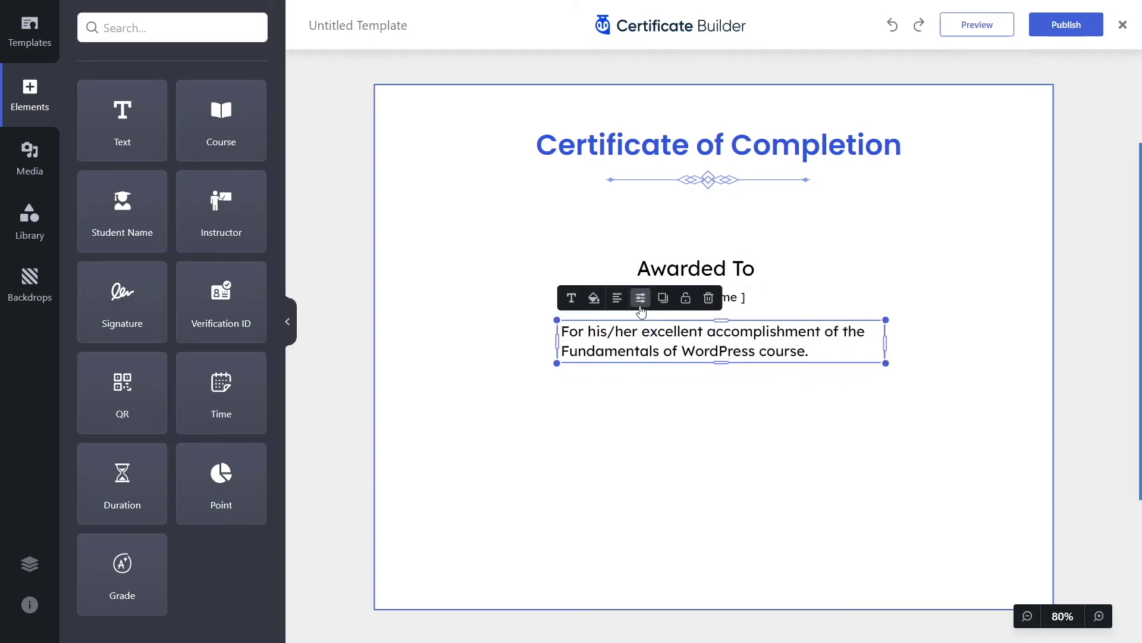
Reduce the accomplishment text's font size to 18 and slightly widen its text box
{"action": "left_click", "coordinate": [571, 297]}
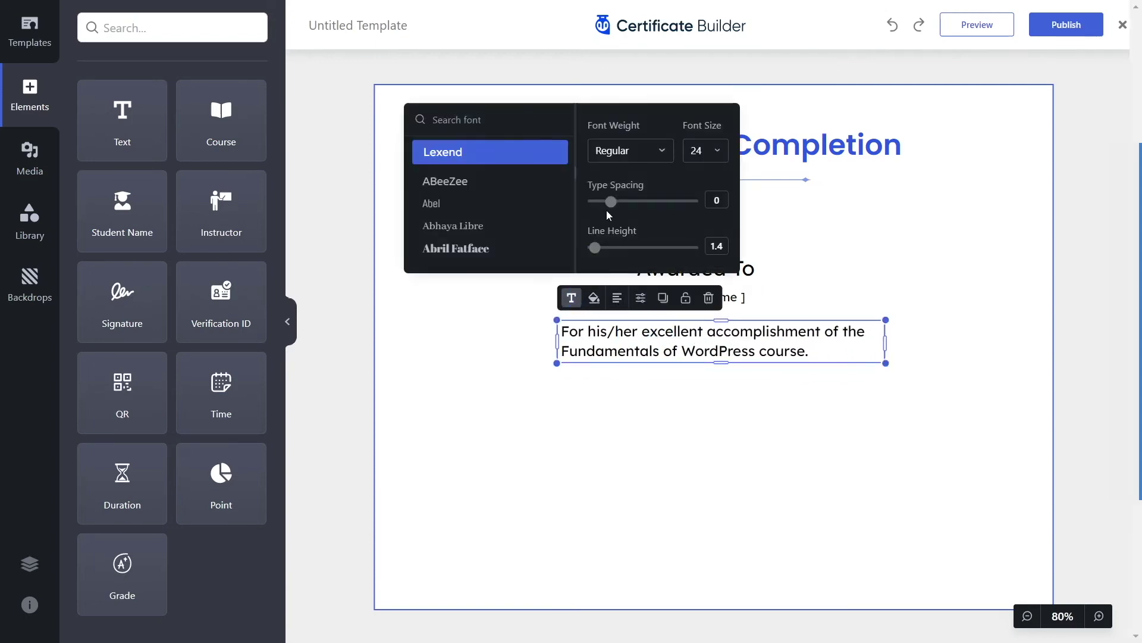
{"action": "left_click", "coordinate": [697, 151]}
{"action": "scroll", "coordinate": [716, 224], "scroll_direction": "down", "scroll_amount": 3}
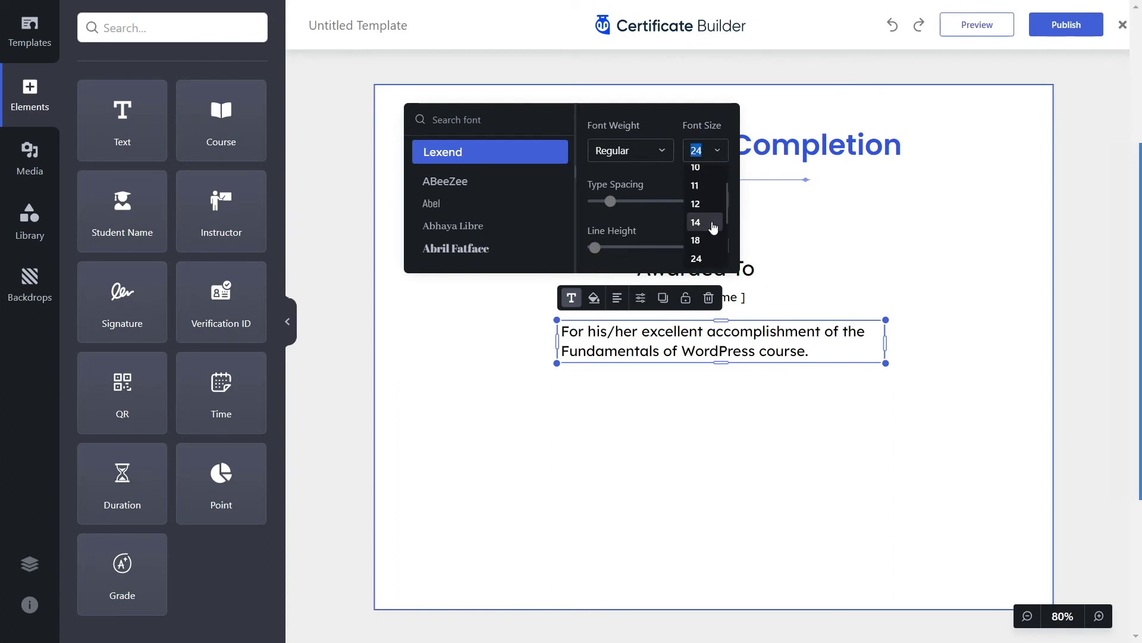
{"action": "left_click", "coordinate": [705, 223]}
{"action": "left_click", "coordinate": [879, 434]}
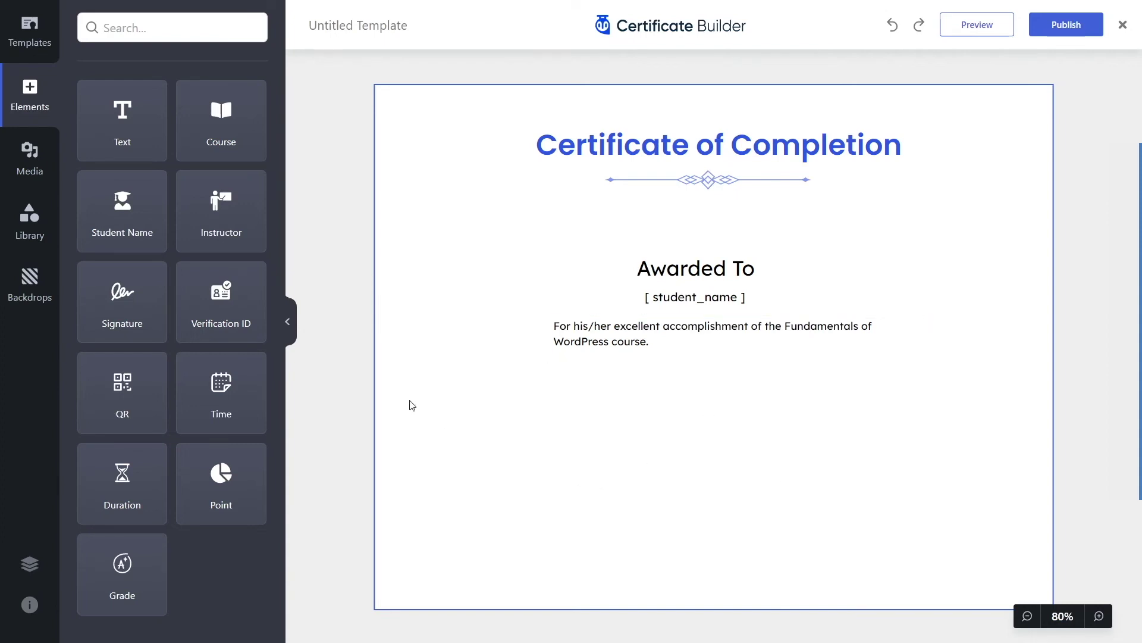
Add the gold star badge with red ribbons from the library, place it centred in the certificate's lower half and enlarge it slightly
{"action": "left_click", "coordinate": [49, 231]}
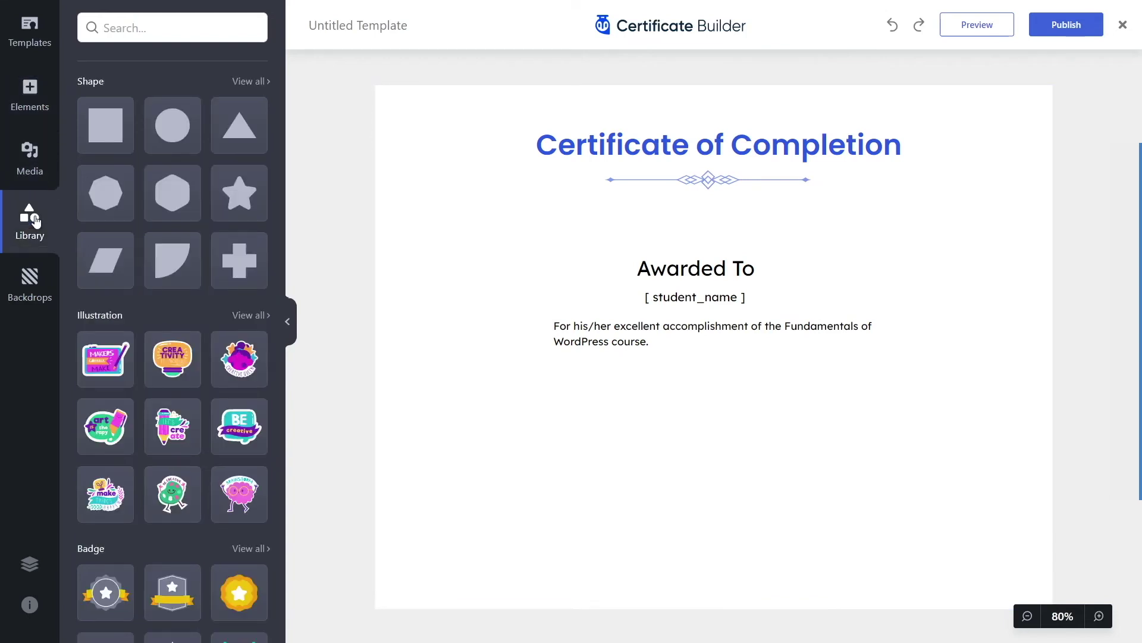
{"action": "scroll", "coordinate": [144, 224], "scroll_direction": "down", "scroll_amount": 8}
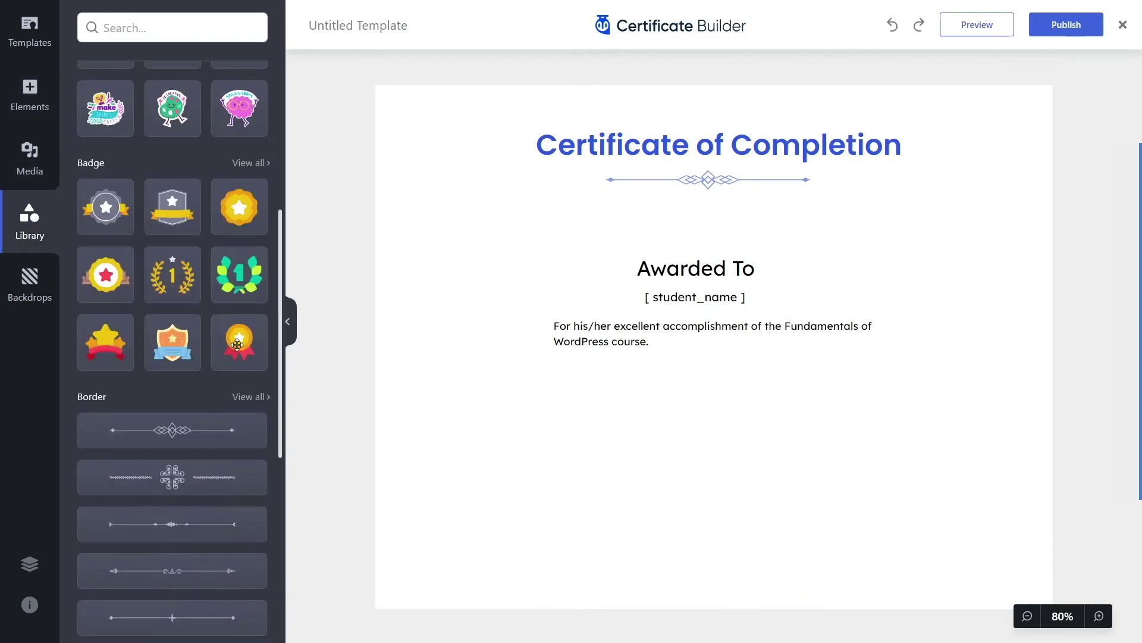
{"action": "left_click_drag", "start_coordinate": [236, 344], "coordinate": [854, 595]}
{"action": "left_click_drag", "start_coordinate": [749, 462], "coordinate": [448, 145]}
{"action": "left_click_drag", "start_coordinate": [523, 252], "coordinate": [479, 219]}
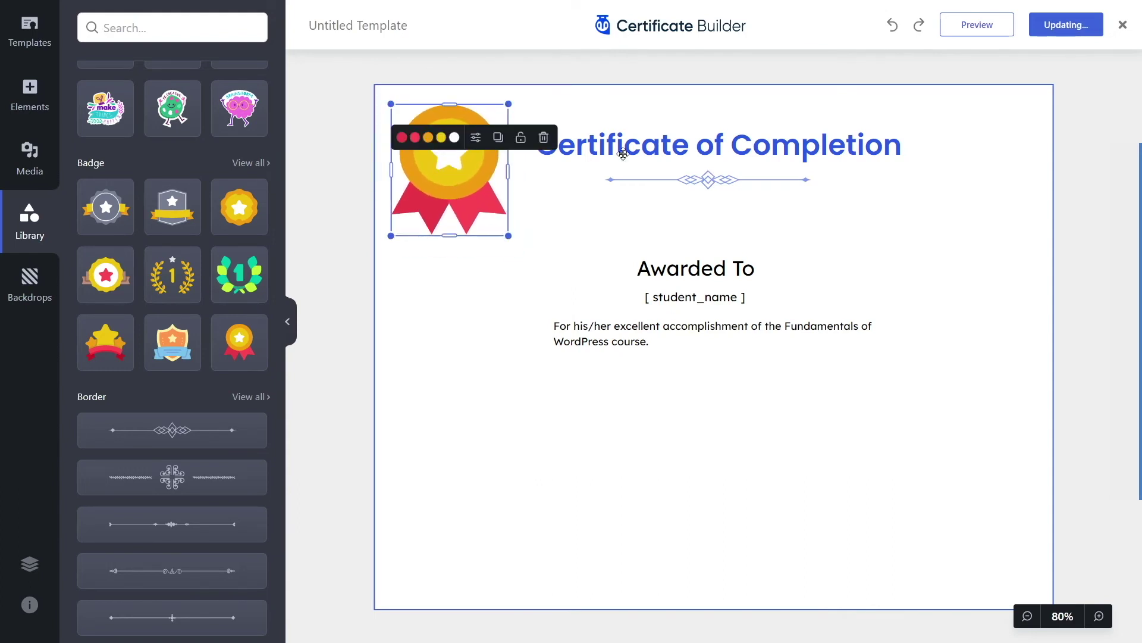
{"action": "left_click_drag", "start_coordinate": [452, 194], "coordinate": [708, 480]}
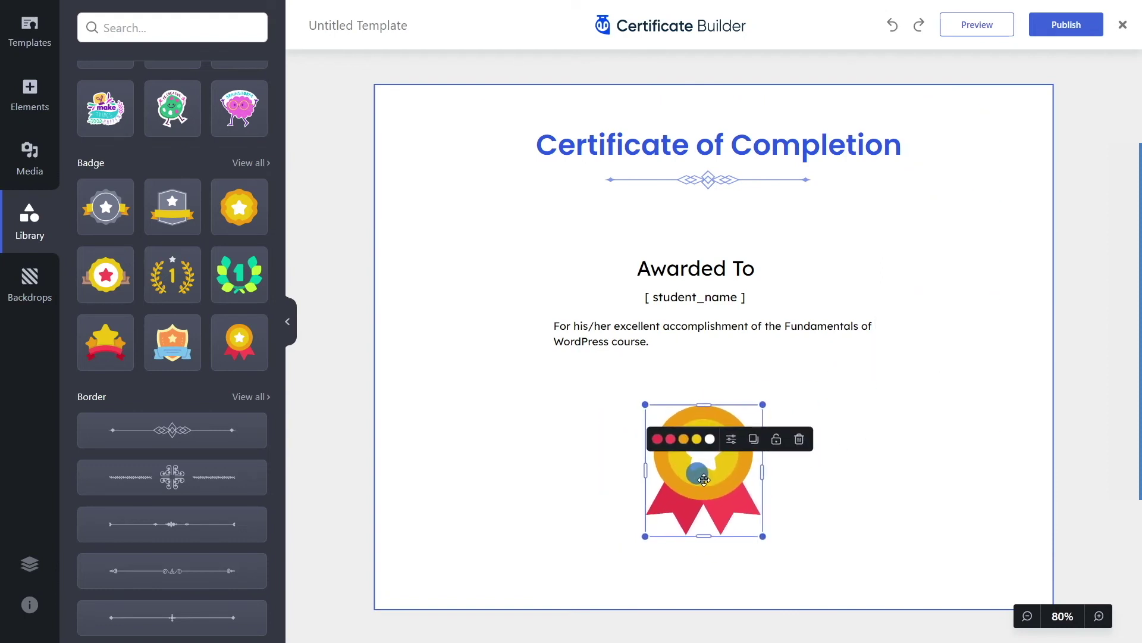
{"action": "left_click_drag", "start_coordinate": [767, 536], "coordinate": [787, 551]}
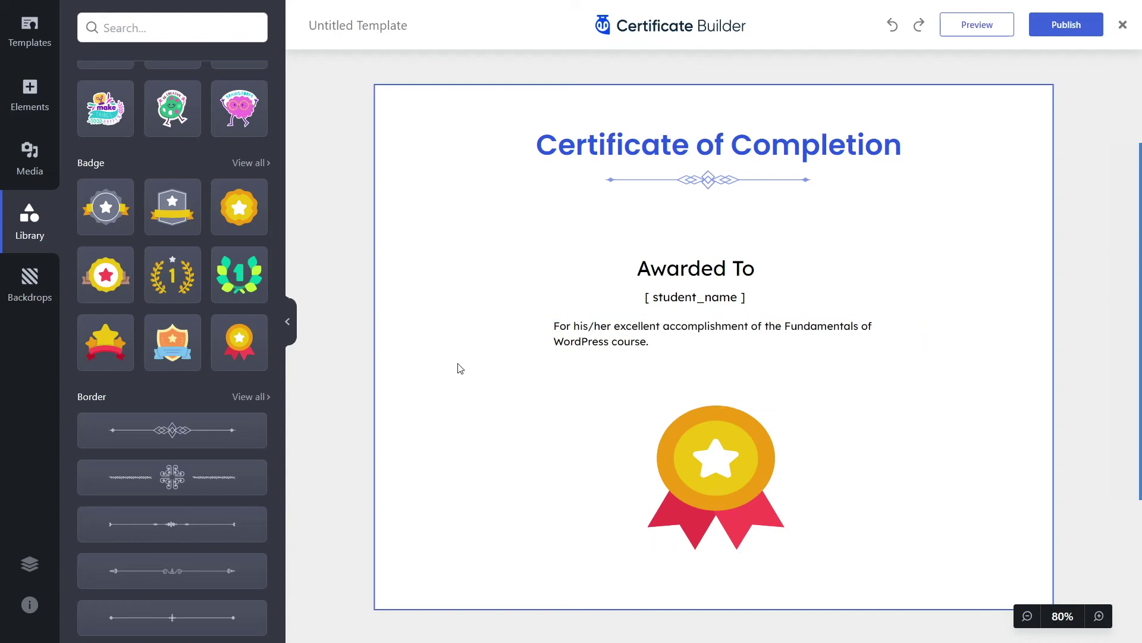
Place an Instructor element in the certificate's lower-left area and a Grade element directly beneath the badge
{"action": "left_click", "coordinate": [34, 98]}
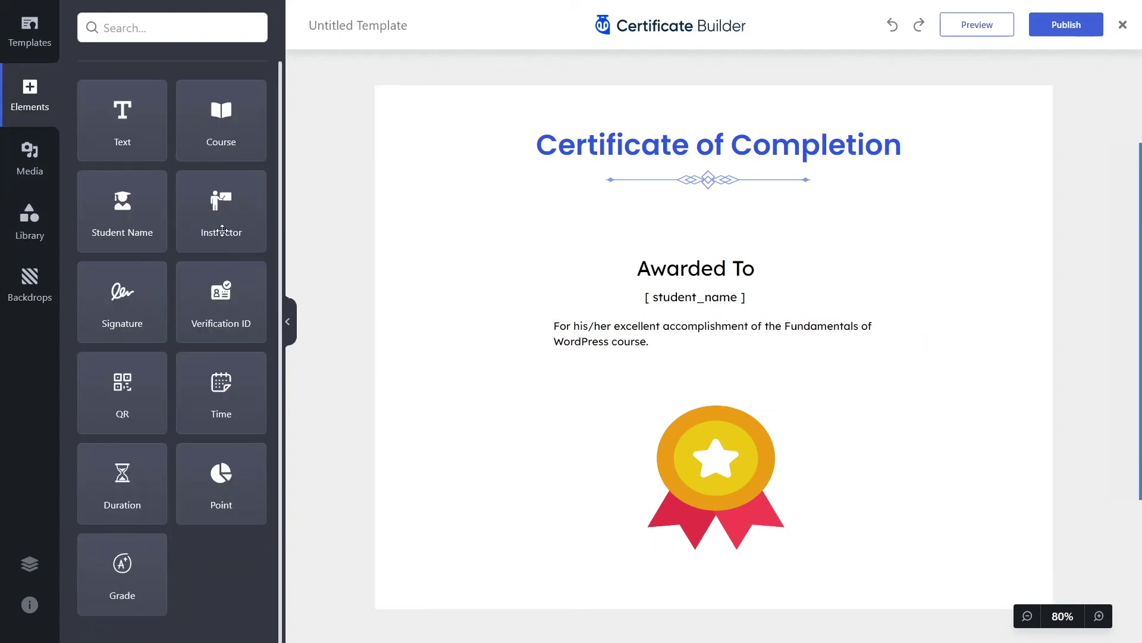
{"action": "left_click_drag", "start_coordinate": [207, 207], "coordinate": [451, 510]}
{"action": "left_click_drag", "start_coordinate": [550, 489], "coordinate": [470, 549]}
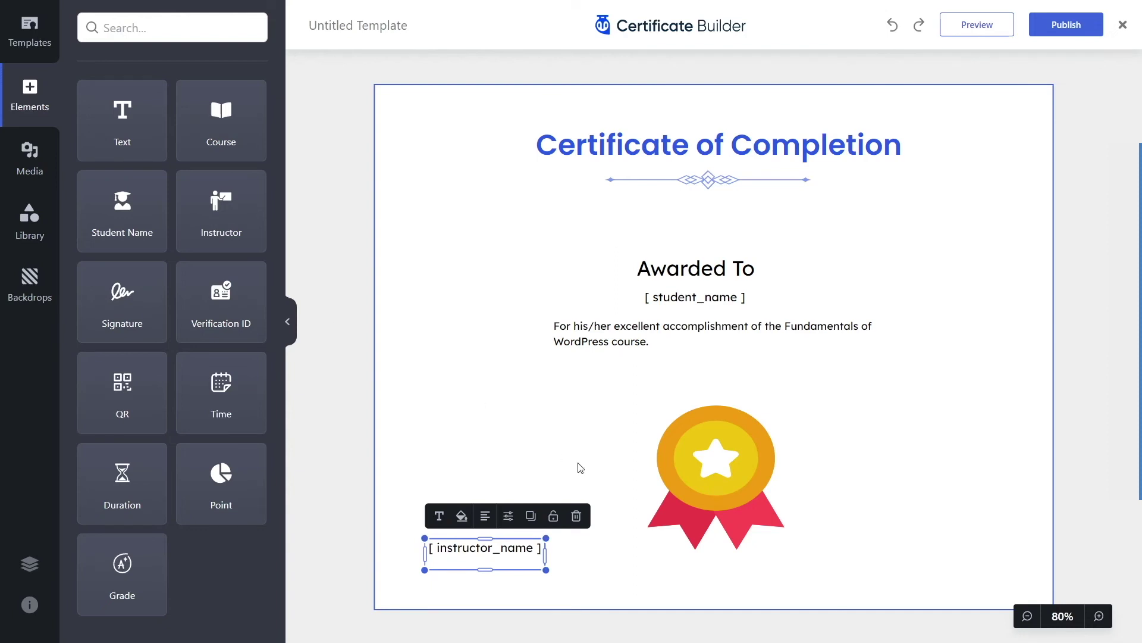
{"action": "left_click", "coordinate": [505, 432]}
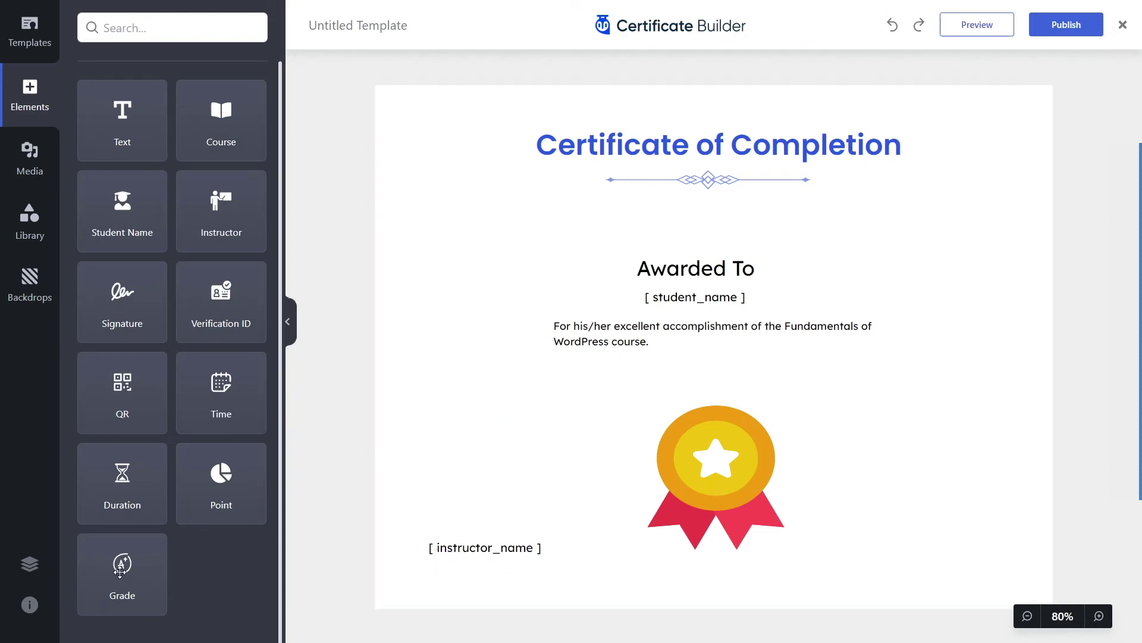
{"action": "left_click_drag", "start_coordinate": [120, 572], "coordinate": [736, 572]}
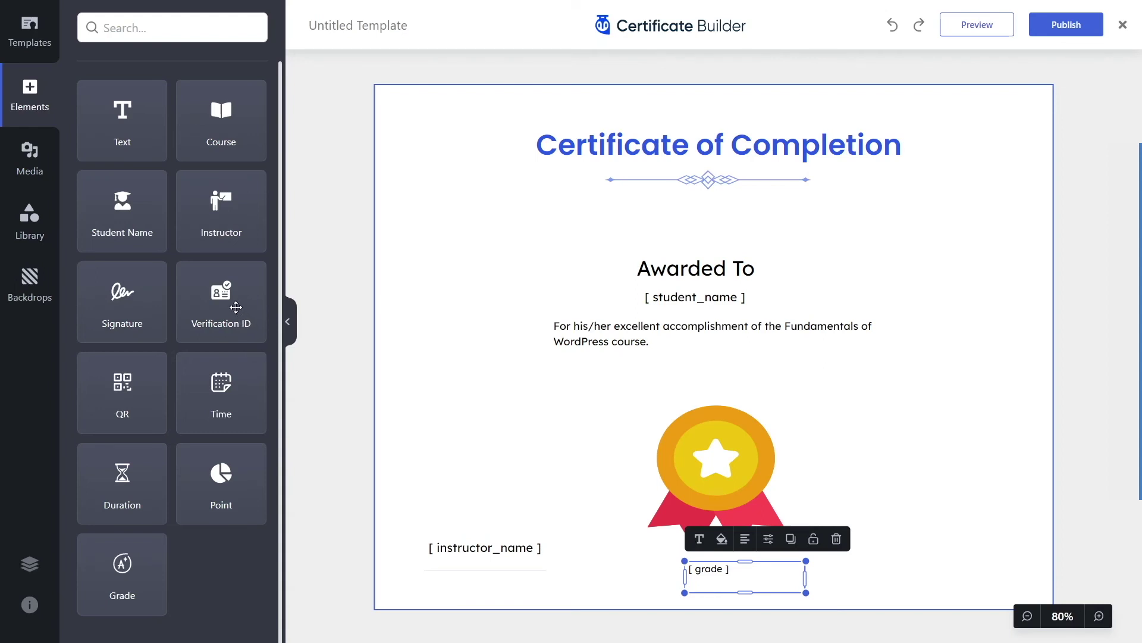
Place a QR code in the certificate's lower-right corner and a Verification ID element directly beneath it
{"action": "scroll", "coordinate": [225, 277], "scroll_direction": "down", "scroll_amount": 1}
{"action": "scroll", "coordinate": [231, 288], "scroll_direction": "up", "scroll_amount": 1}
{"action": "left_click_drag", "start_coordinate": [153, 358], "coordinate": [973, 506]}
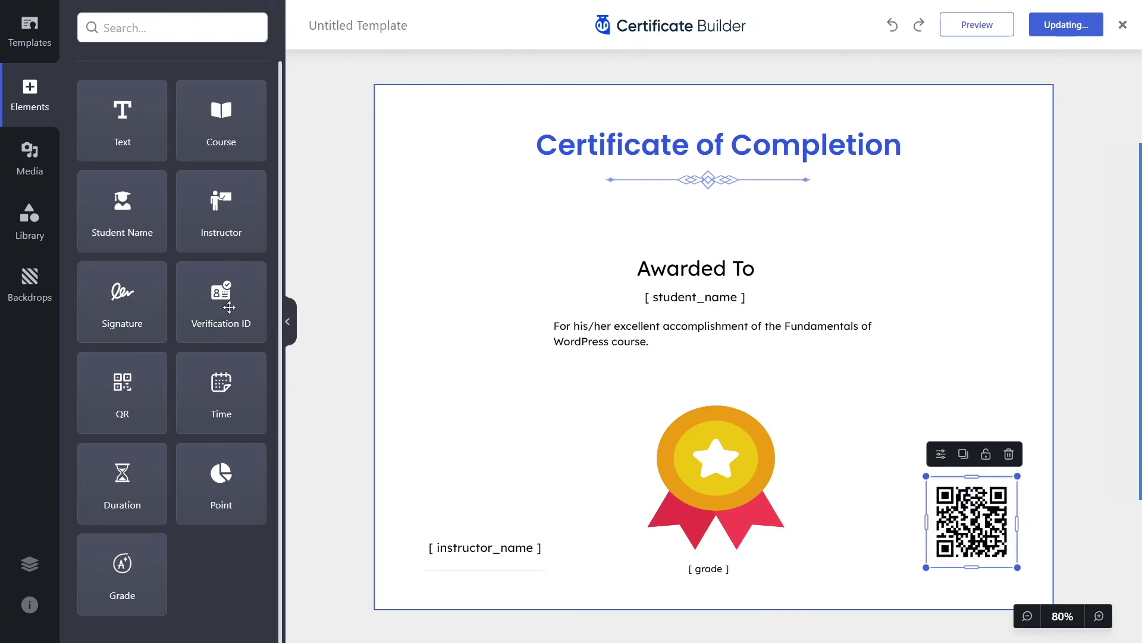
{"action": "left_click_drag", "start_coordinate": [214, 293], "coordinate": [964, 580]}
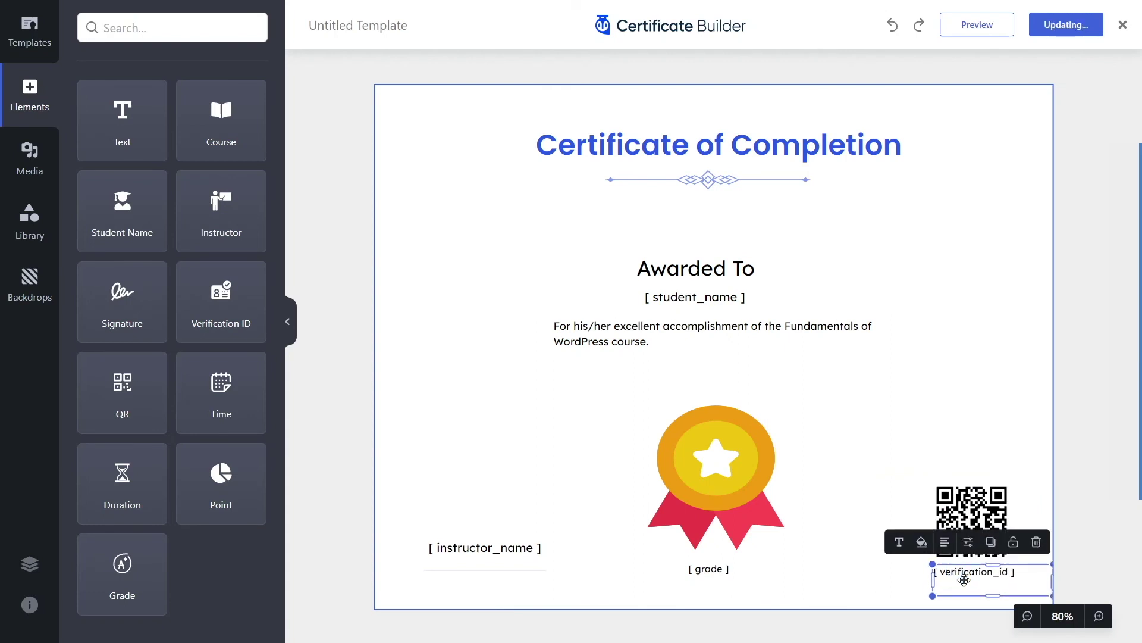
{"action": "left_click", "coordinate": [804, 445]}
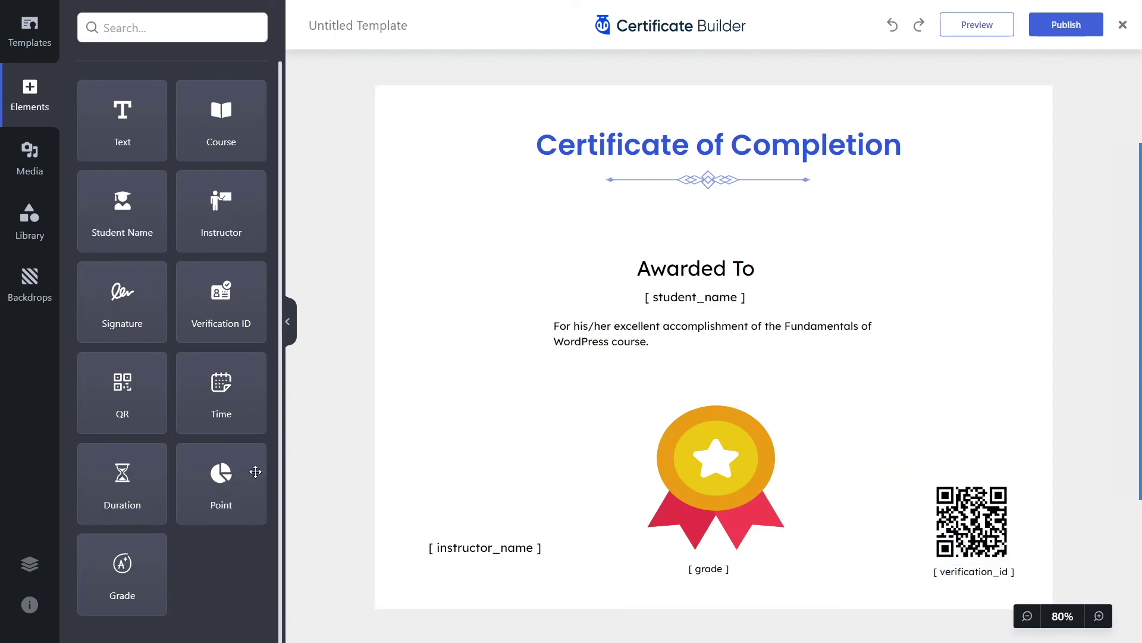
Add a Signature element above the instructor name using bitmap-1.png from the media library, and delete the spare signature placeholder
{"action": "left_click", "coordinate": [110, 311]}
{"action": "mouse_move", "coordinate": [110, 310]}
{"action": "left_mouse_down"}
{"action": "mouse_move", "coordinate": [450, 476]}
{"action": "mouse_move", "coordinate": [518, 461]}
{"action": "mouse_move", "coordinate": [463, 481]}
{"action": "mouse_move", "coordinate": [470, 475]}
{"action": "left_mouse_up"}
{"action": "left_click", "coordinate": [449, 448]}
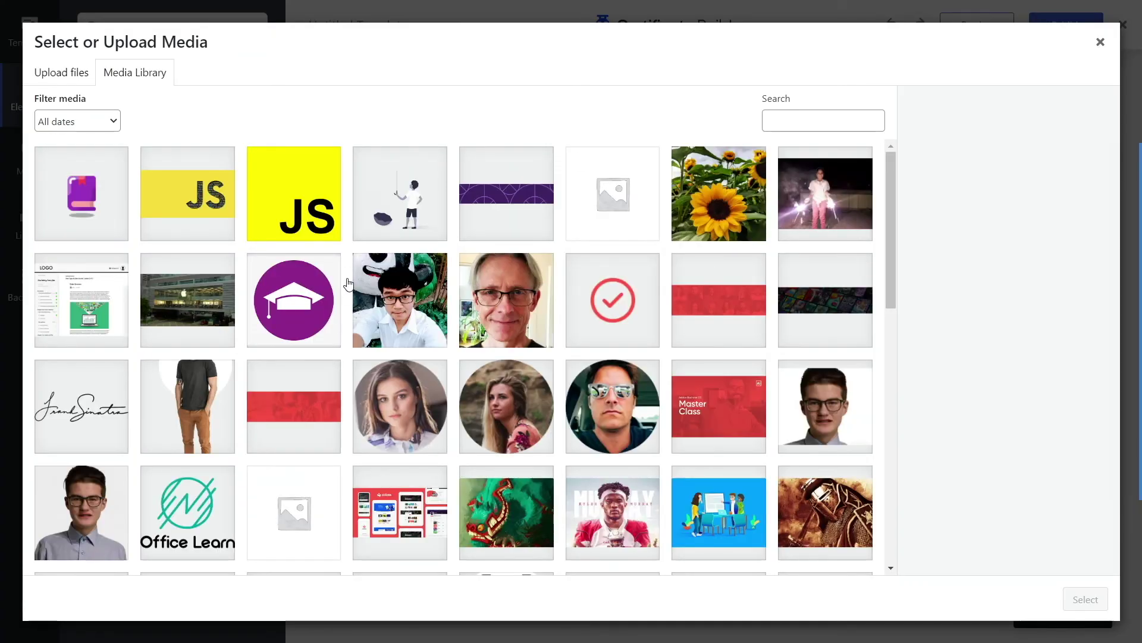
{"action": "left_click", "coordinate": [101, 390]}
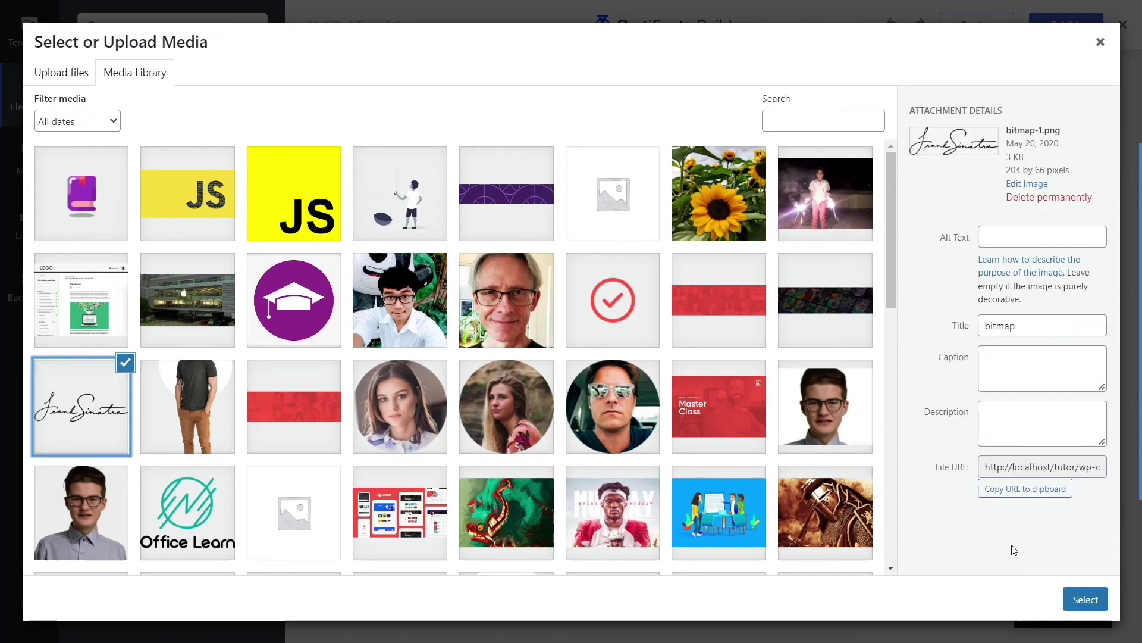
{"action": "left_click", "coordinate": [1085, 598]}
{"action": "left_click", "coordinate": [491, 494]}
{"action": "left_click_drag", "start_coordinate": [491, 494], "coordinate": [493, 517]}
{"action": "left_click", "coordinate": [534, 434]}
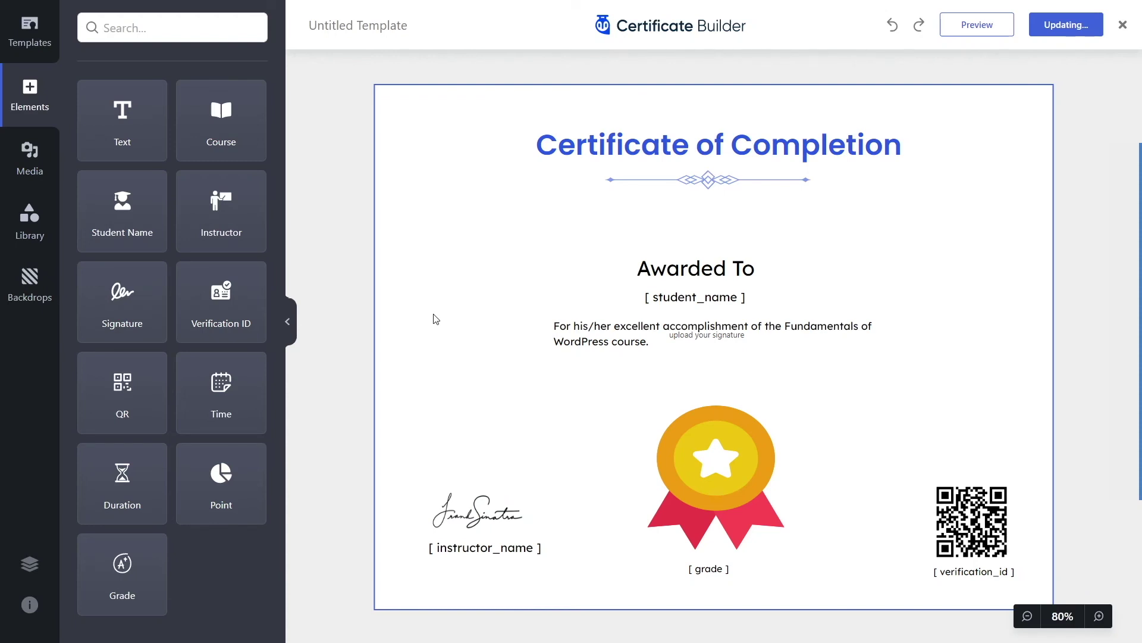
{"action": "left_click", "coordinate": [726, 351]}
{"action": "key", "text": "Delete"}
Apply the backdrop with the grey ornamental lace frame to the certificate
{"action": "left_click", "coordinate": [35, 280]}
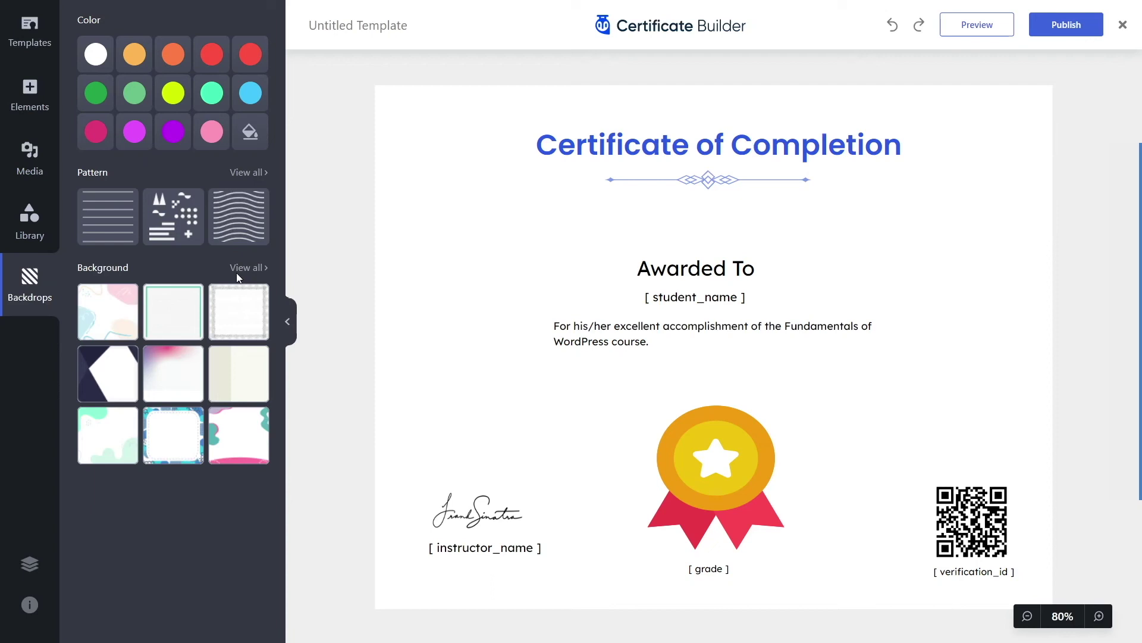
{"action": "left_click", "coordinate": [116, 304]}
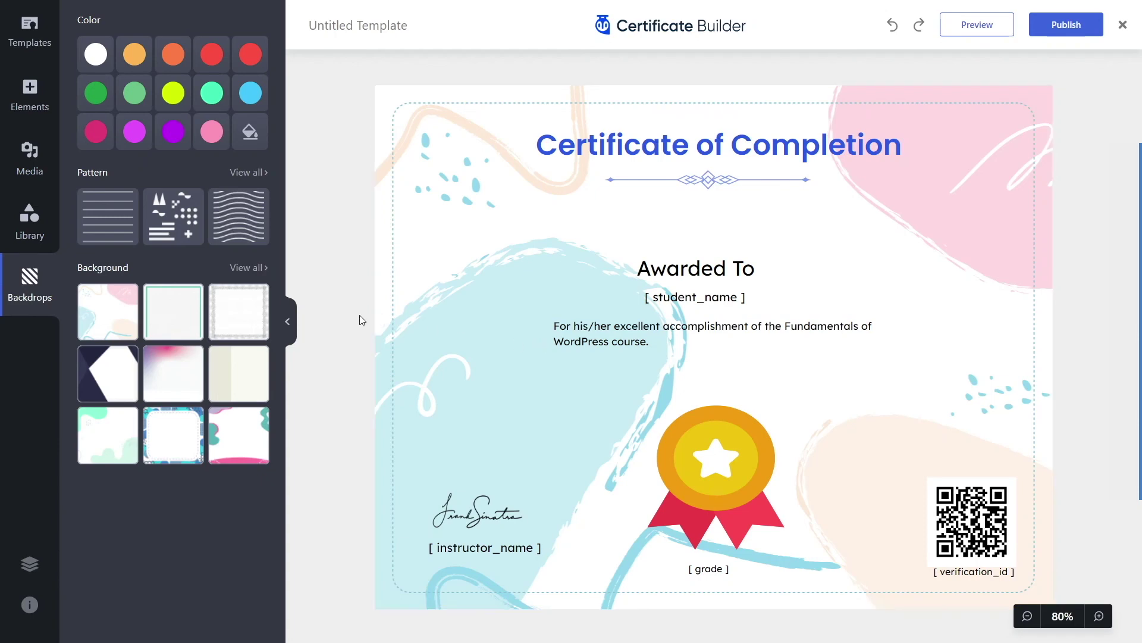
{"action": "left_click", "coordinate": [256, 308]}
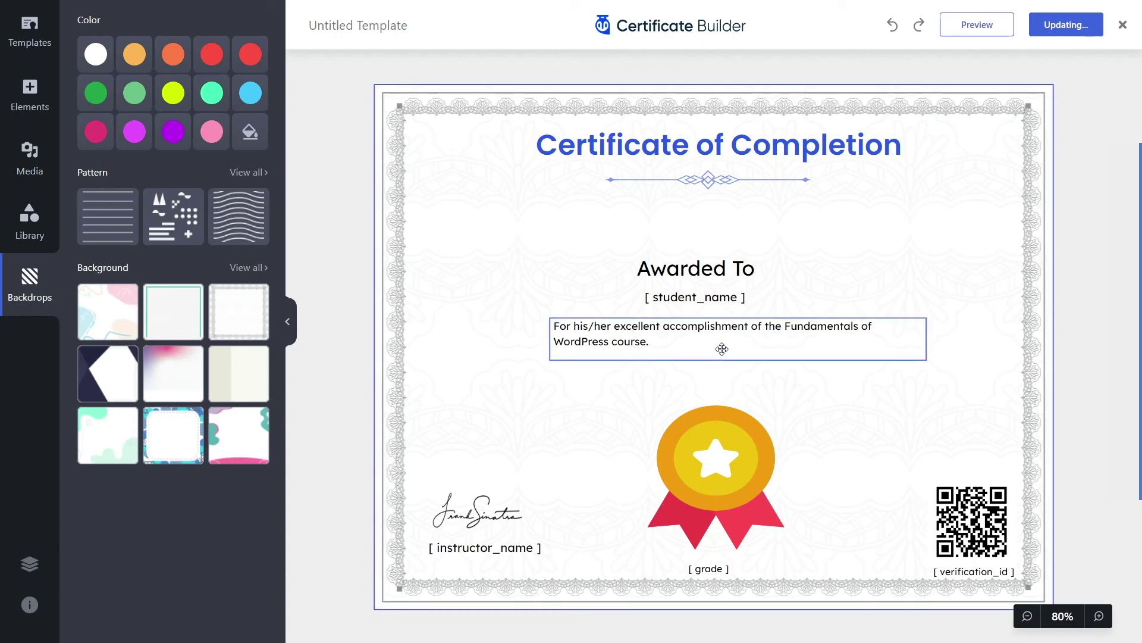
Shift the QR code and verification ID up and inward from the border, and move the badge and grade slightly up and left
{"action": "left_click_drag", "start_coordinate": [971, 504], "coordinate": [956, 487]}
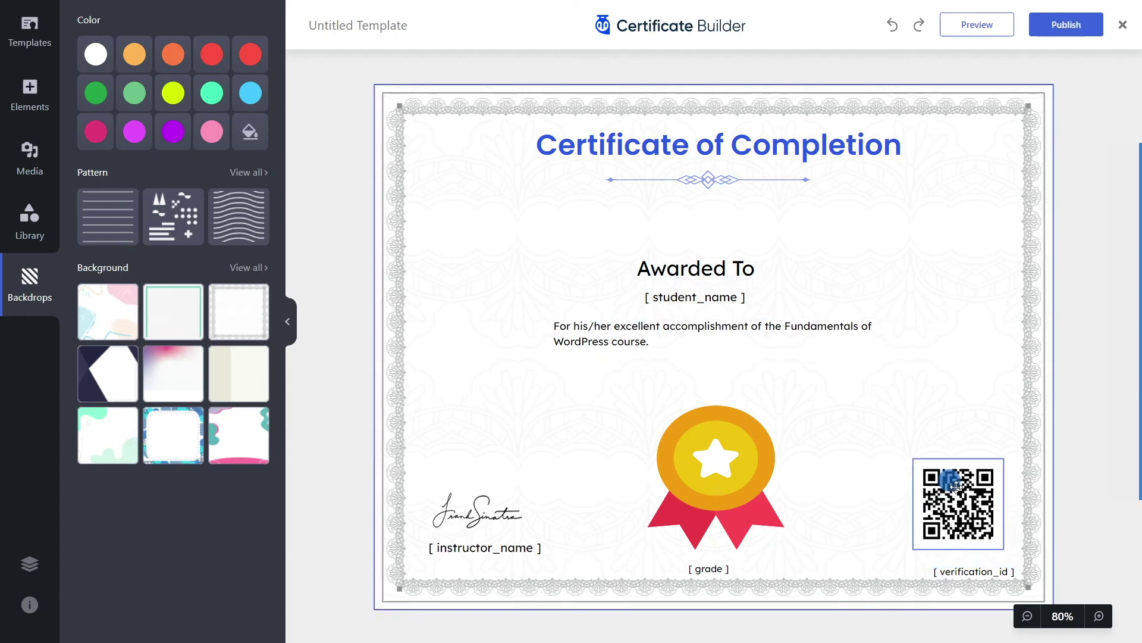
{"action": "mouse_move", "coordinate": [966, 562]}
{"action": "left_mouse_down"}
{"action": "mouse_move", "coordinate": [956, 544]}
{"action": "mouse_move", "coordinate": [956, 554]}
{"action": "left_mouse_up"}
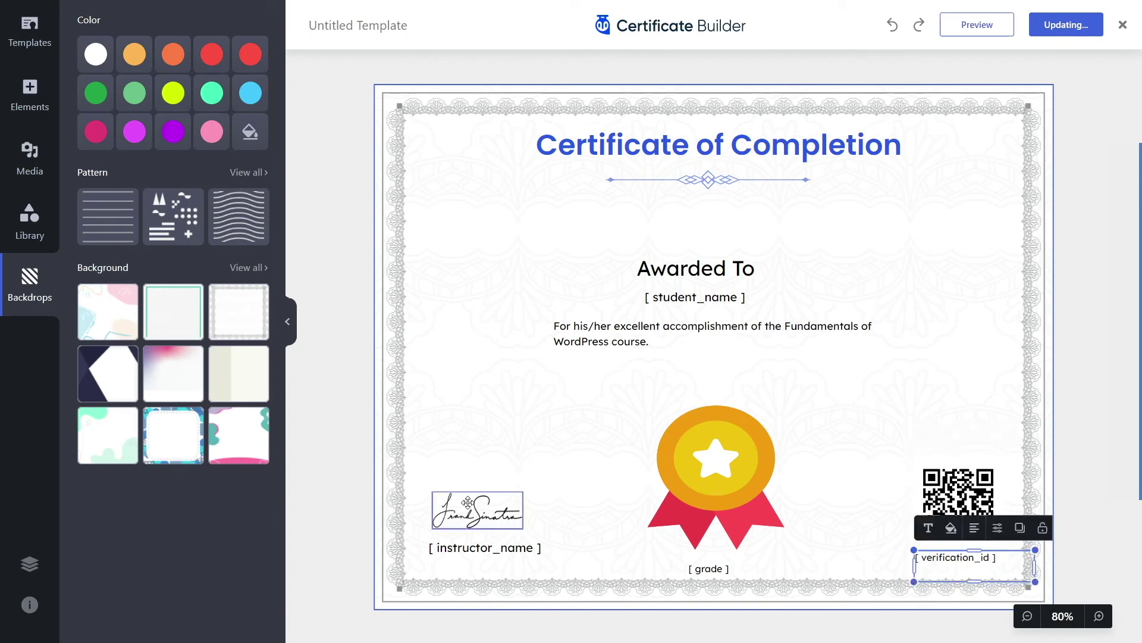
{"action": "left_click_drag", "start_coordinate": [702, 473], "coordinate": [695, 455]}
{"action": "left_click_drag", "start_coordinate": [705, 564], "coordinate": [693, 546]}
Move the Awarded To heading, student name and course description up beneath the title's ornamental divider
{"action": "left_click_drag", "start_coordinate": [704, 264], "coordinate": [718, 217]}
{"action": "left_click_drag", "start_coordinate": [695, 291], "coordinate": [713, 249]}
{"action": "left_click_drag", "start_coordinate": [660, 314], "coordinate": [662, 287]}
{"action": "left_click", "coordinate": [708, 336]}
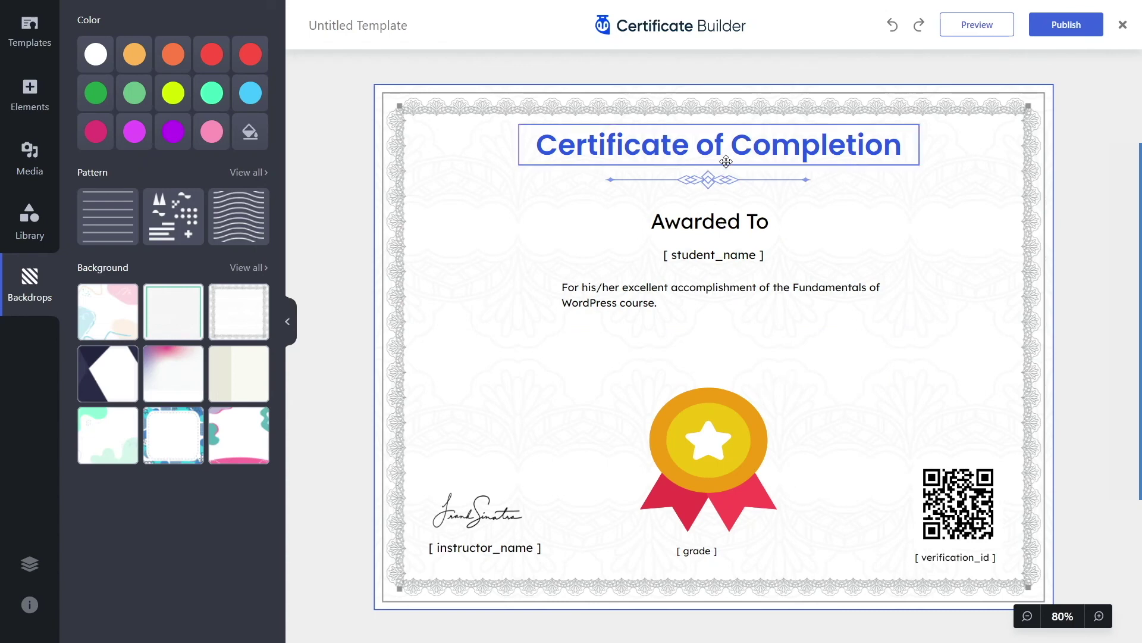
Rename the certificate template as Fundamentals of WordPress
{"action": "left_click", "coordinate": [357, 24]}
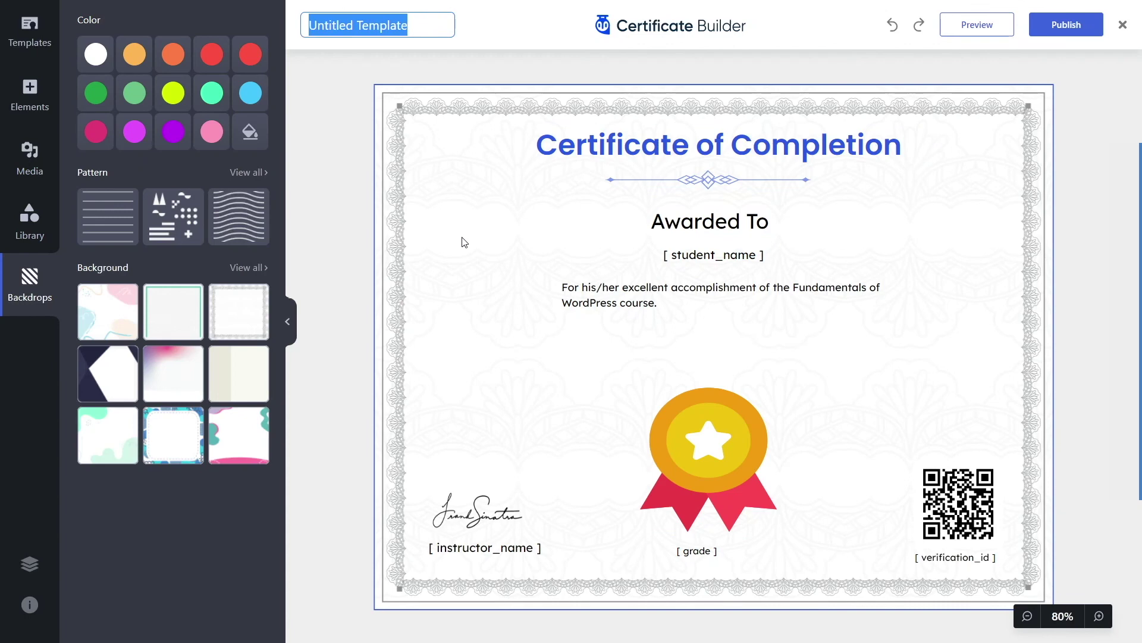
{"action": "type", "text": "Fund"}
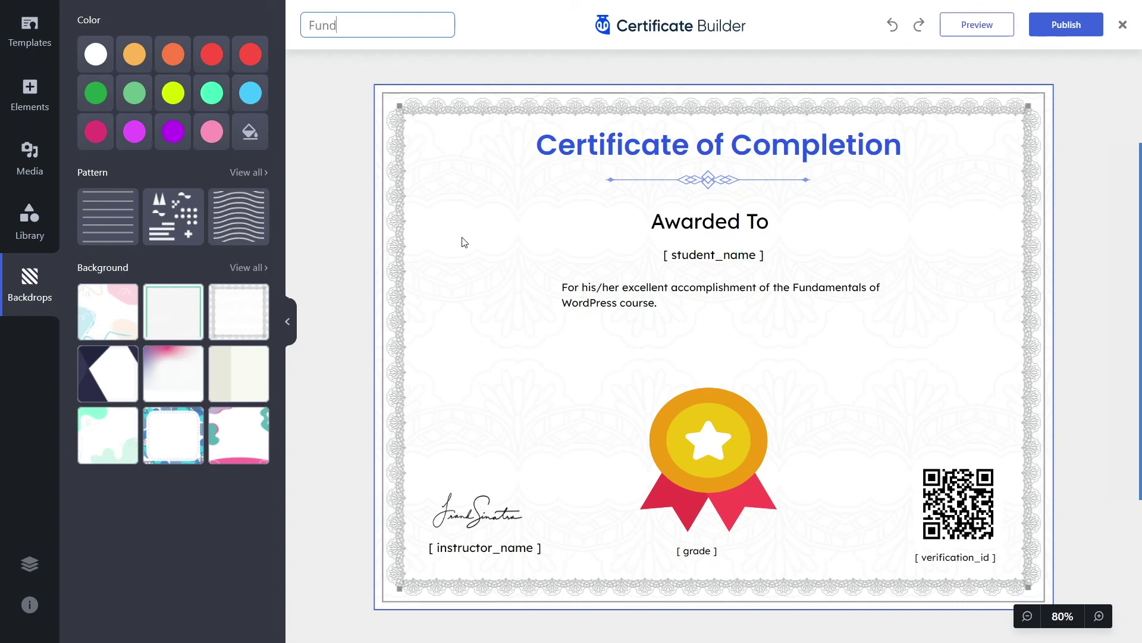
{"action": "type", "text": "ameltals"}
{"action": "key", "text": "ctrl+a"}
{"action": "key", "text": "BackSpace"}
{"action": "type", "text": "Fundamentals of WordPress"}
{"action": "key", "text": "Return"}
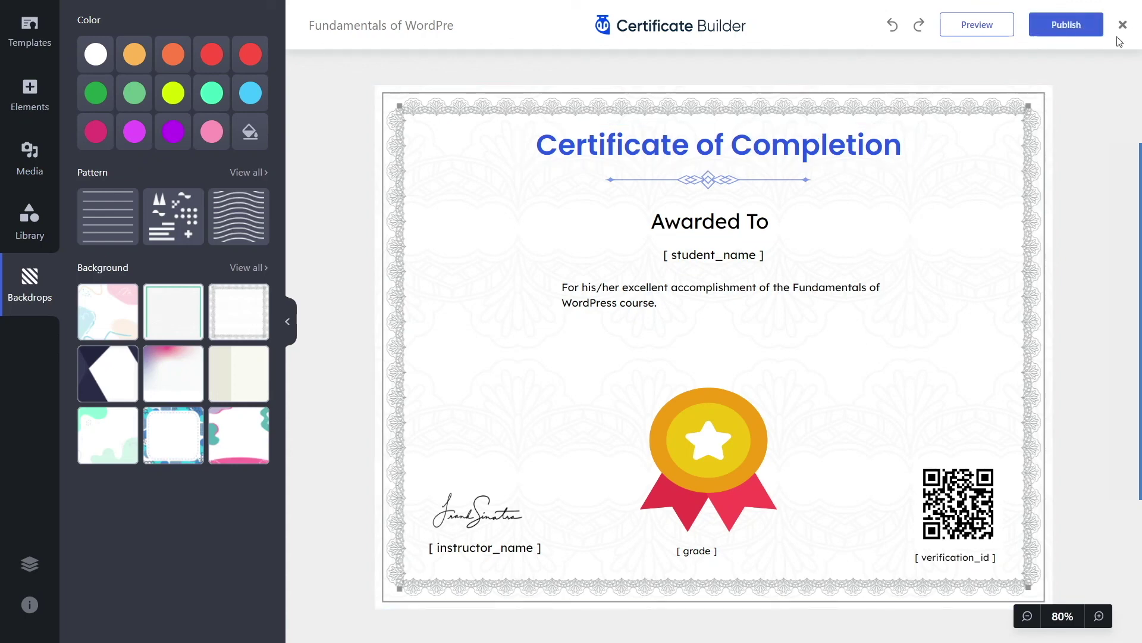
Publish the certificate and close the builder to return to the list of all certificates
{"action": "left_click", "coordinate": [1054, 36]}
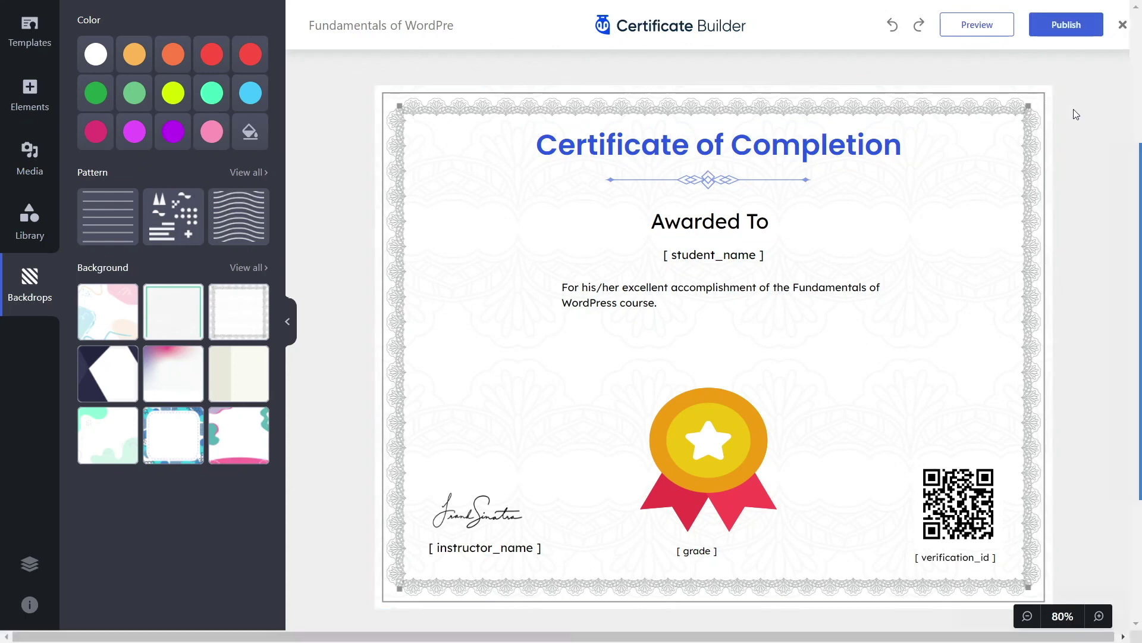
{"action": "left_click", "coordinate": [1123, 26]}
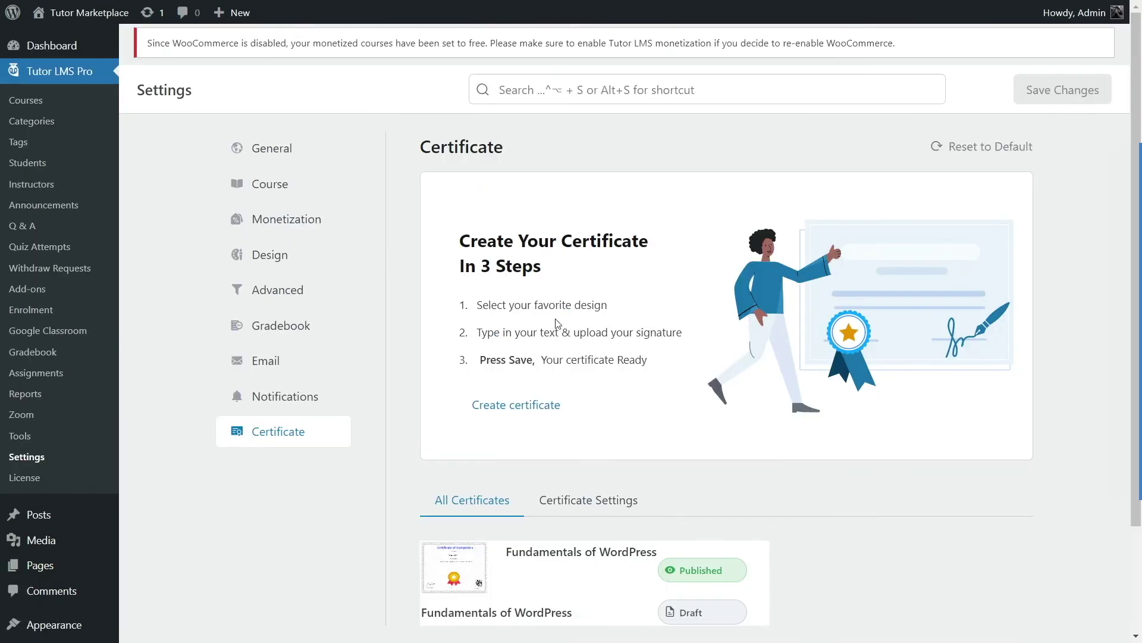
{"action": "scroll", "coordinate": [548, 274], "scroll_direction": "down", "scroll_amount": 2}
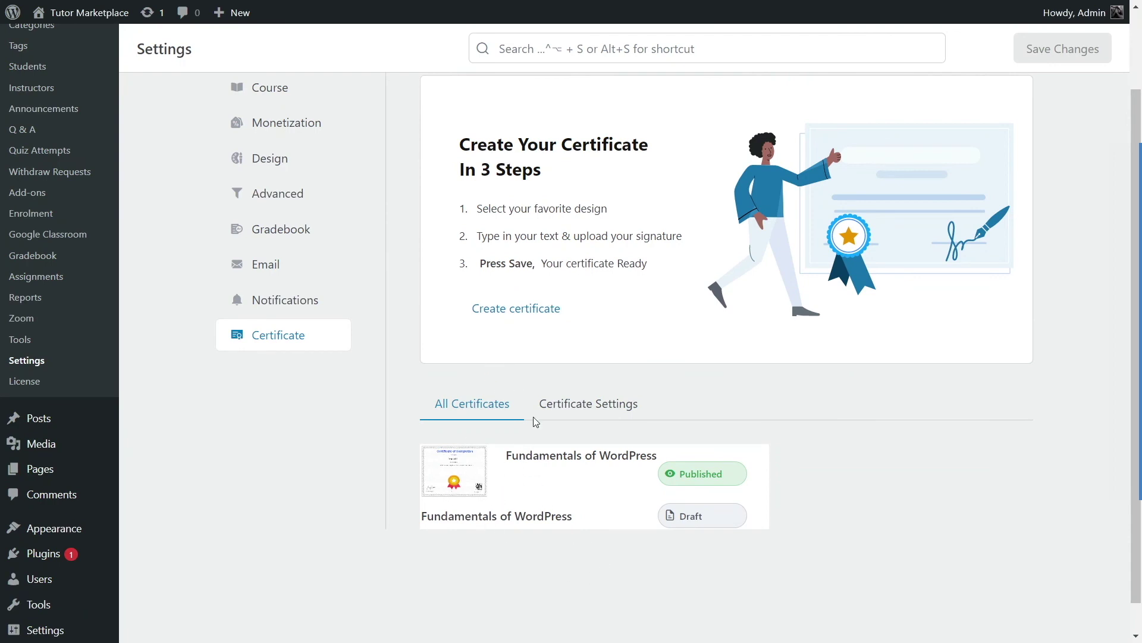
Review the legacy certificate settings for authorised name, company, instructor name, email link and signature, and return to the certificate list
{"action": "left_click", "coordinate": [561, 404]}
{"action": "scroll", "coordinate": [592, 314], "scroll_direction": "down", "scroll_amount": 3}
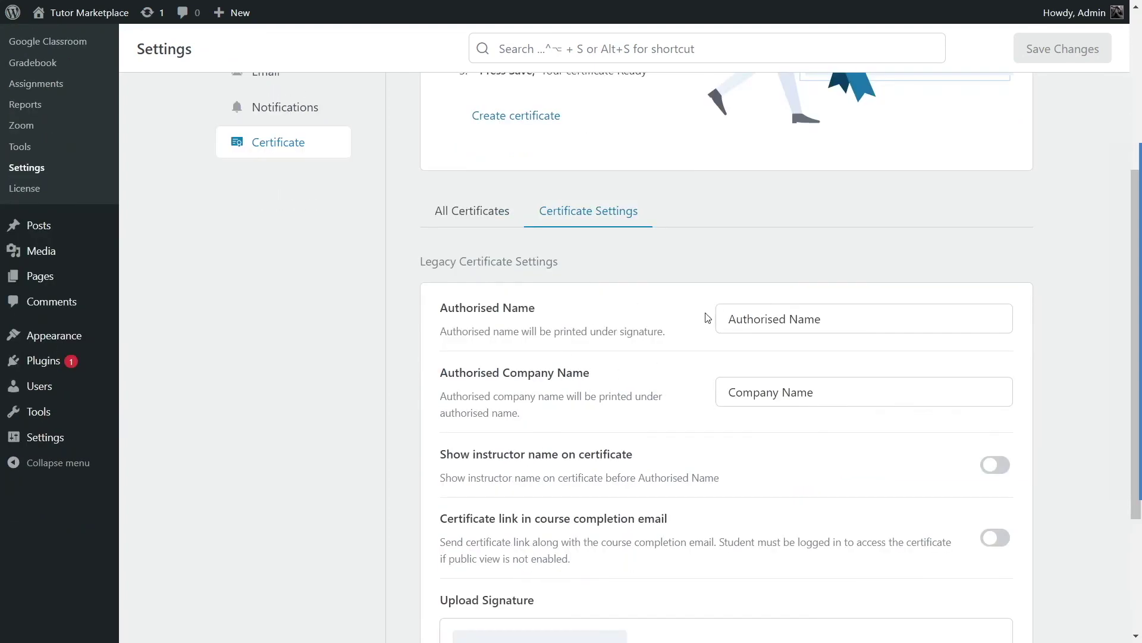
{"action": "scroll", "coordinate": [858, 399], "scroll_direction": "down", "scroll_amount": 2}
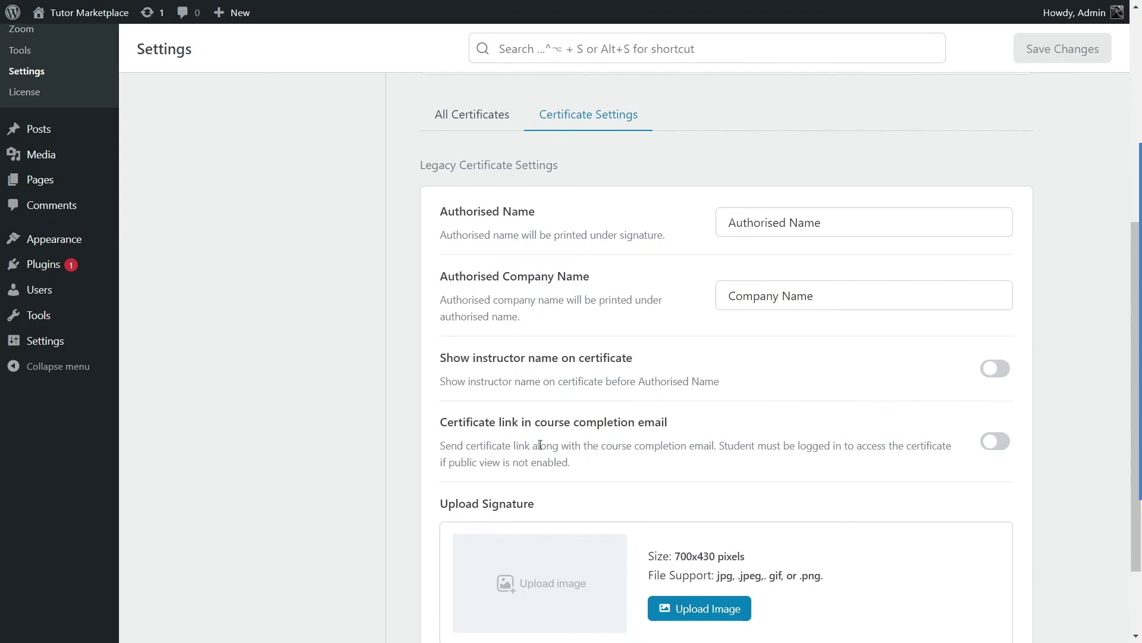
{"action": "scroll", "coordinate": [629, 440], "scroll_direction": "down", "scroll_amount": 2}
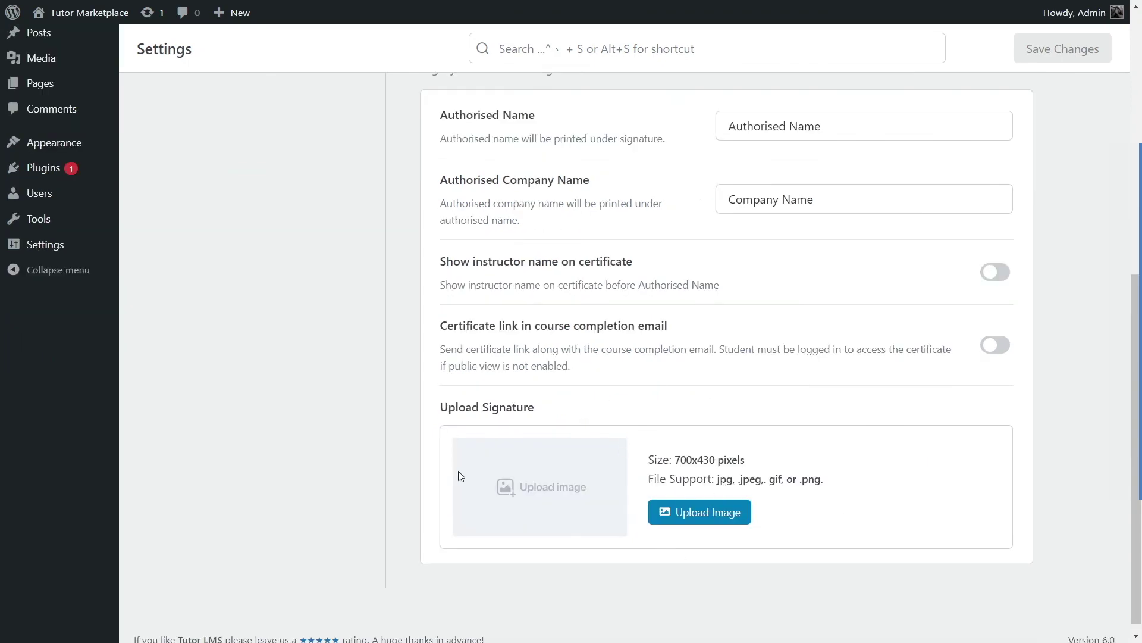
{"action": "scroll", "coordinate": [663, 527], "scroll_direction": "up", "scroll_amount": 6}
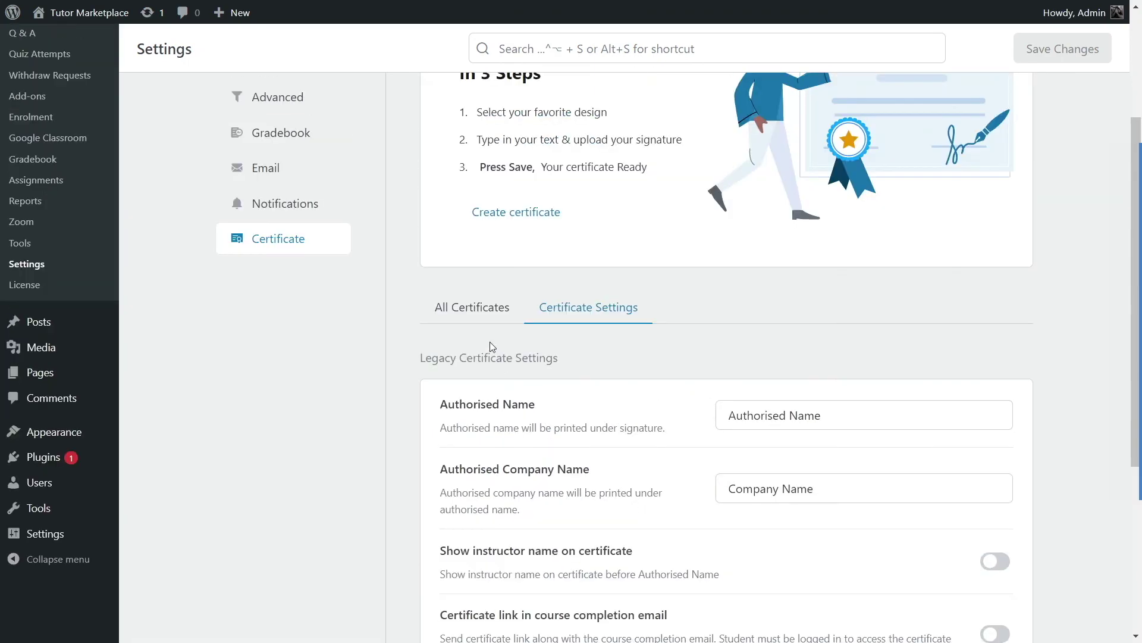
{"action": "left_click", "coordinate": [483, 312]}
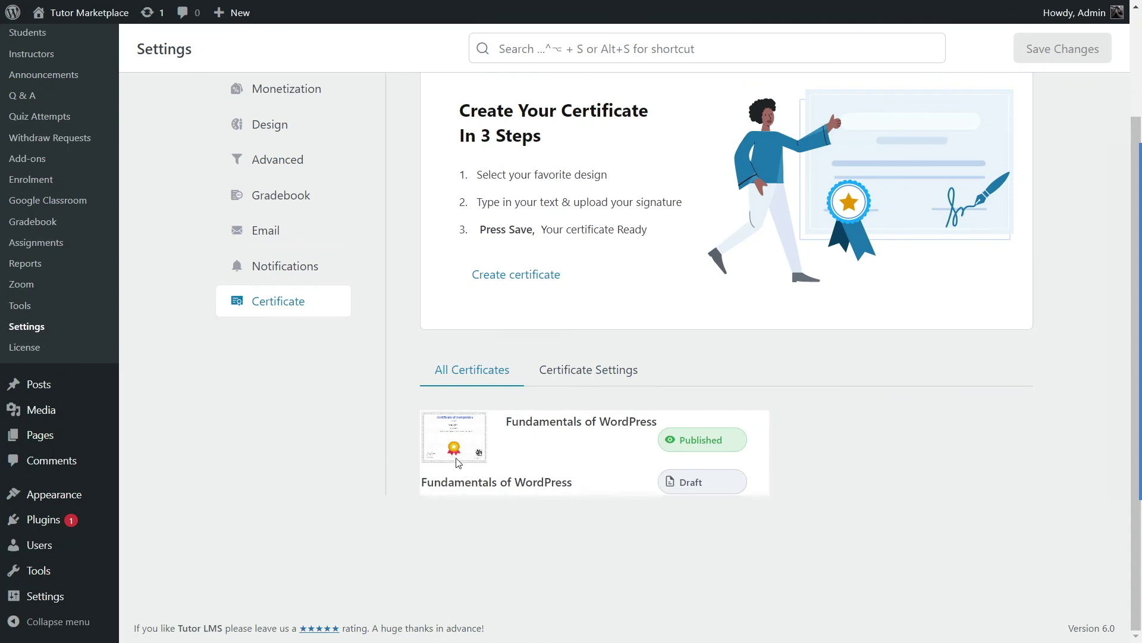
{"action": "scroll", "coordinate": [401, 408], "scroll_direction": "up", "scroll_amount": 2}
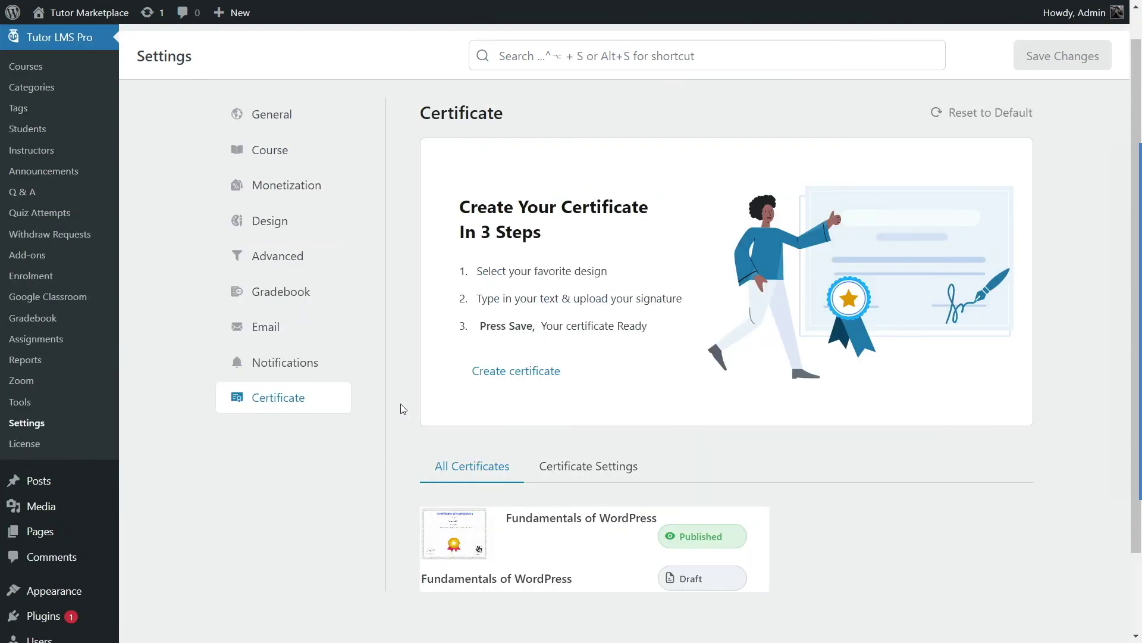
Open the JavaScript Fundamentals course for editing from the course list
{"action": "left_click", "coordinate": [29, 74]}
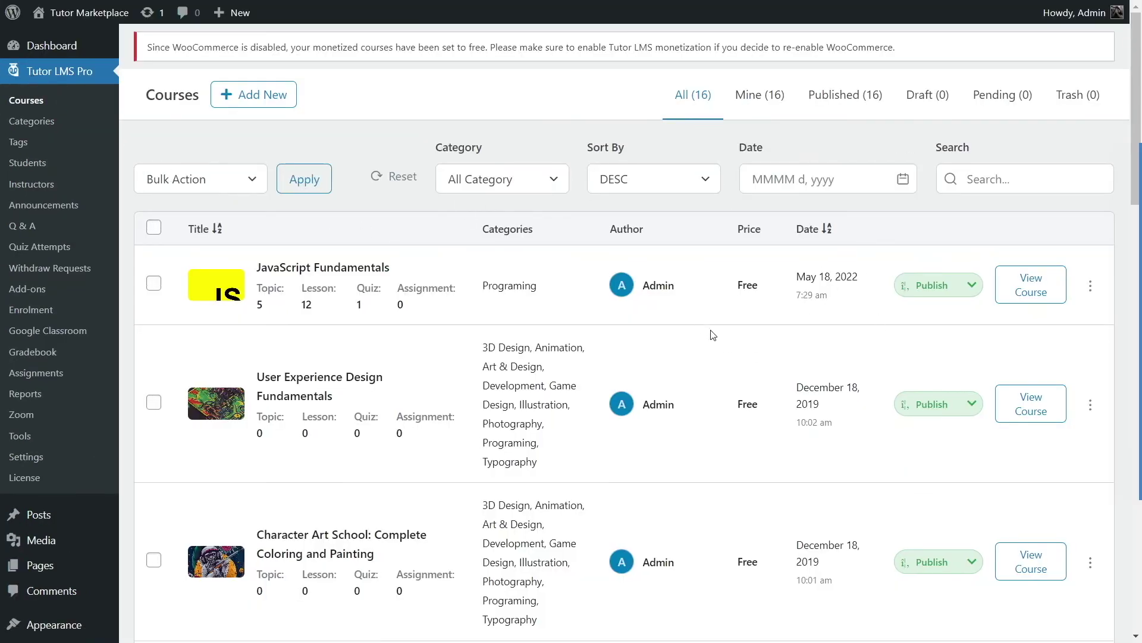
{"action": "left_click", "coordinate": [1090, 285]}
{"action": "left_click", "coordinate": [1040, 319]}
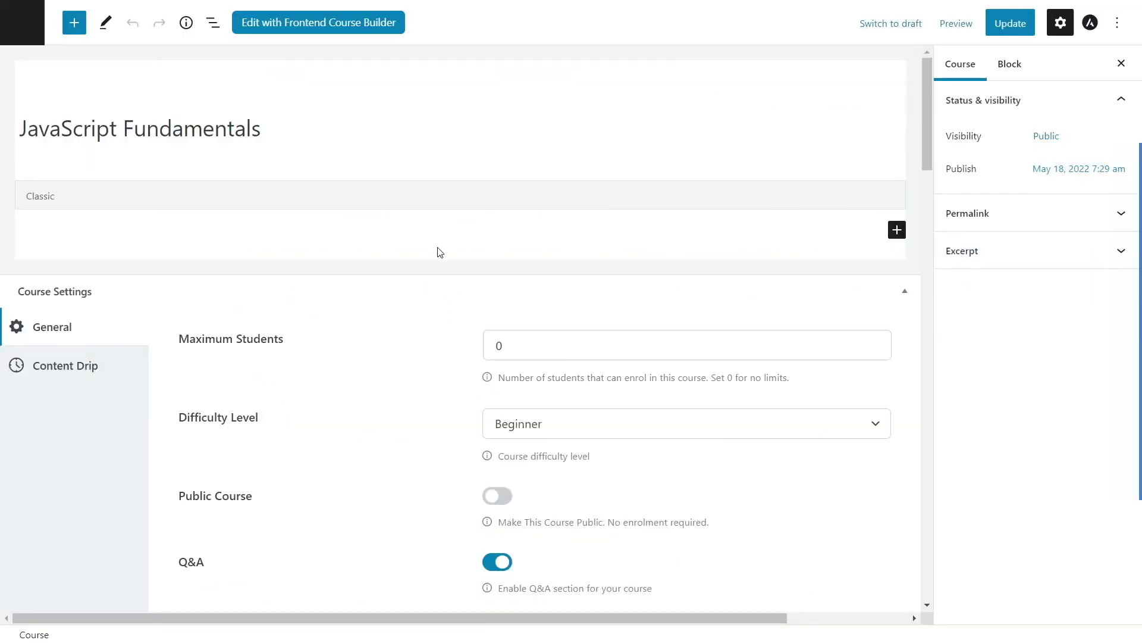
Assign the custom landscape Certificate of Completion template to the course and preview it at full size
{"action": "scroll", "coordinate": [552, 250], "scroll_direction": "down", "scroll_amount": 20}
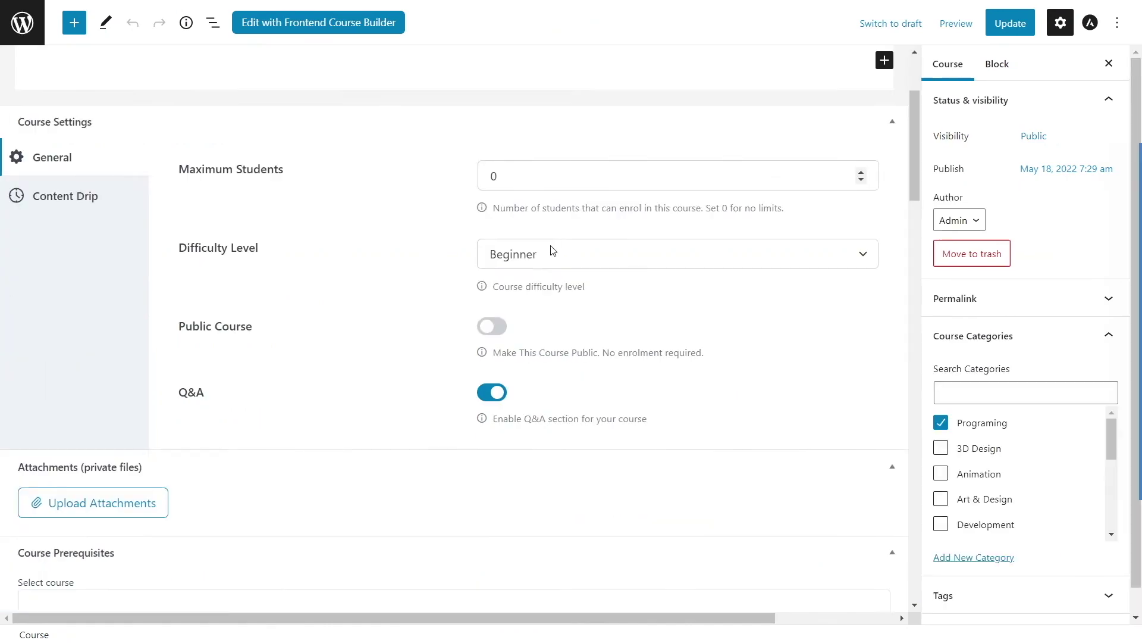
{"action": "scroll", "coordinate": [552, 250], "scroll_direction": "down", "scroll_amount": 4}
{"action": "mouse_move", "coordinate": [552, 246]}
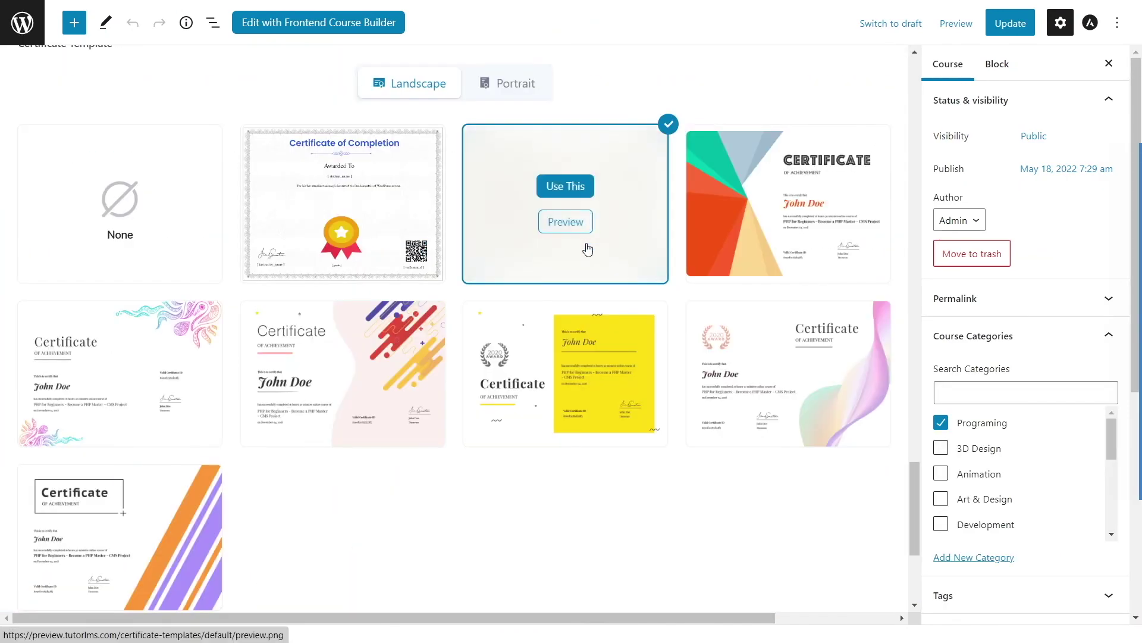
{"action": "mouse_move", "coordinate": [167, 521]}
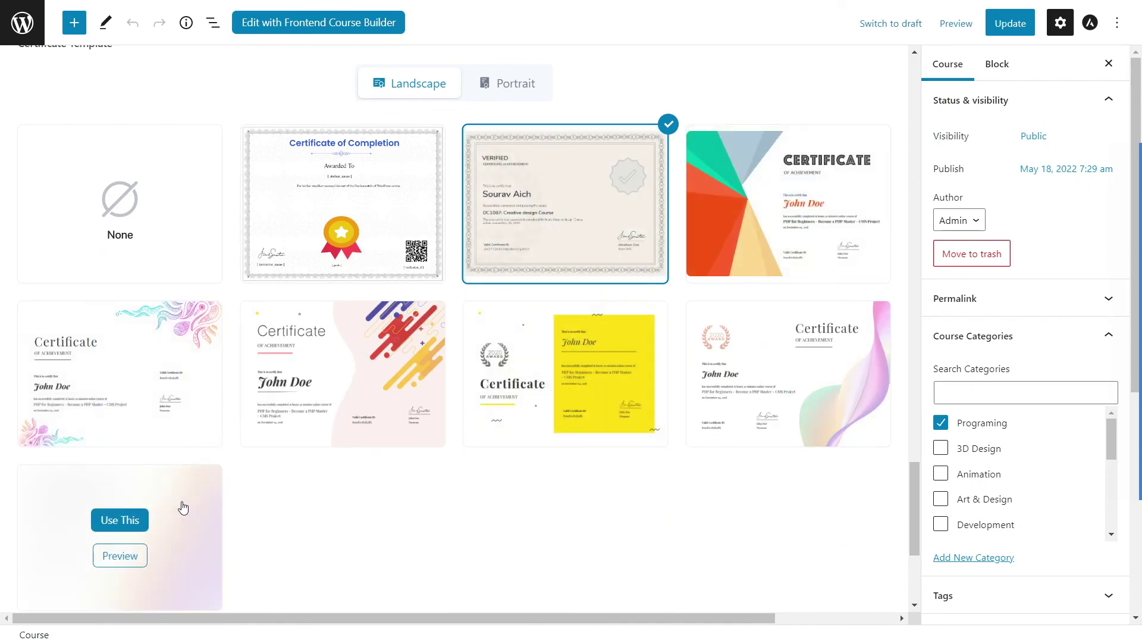
{"action": "mouse_move", "coordinate": [301, 229]}
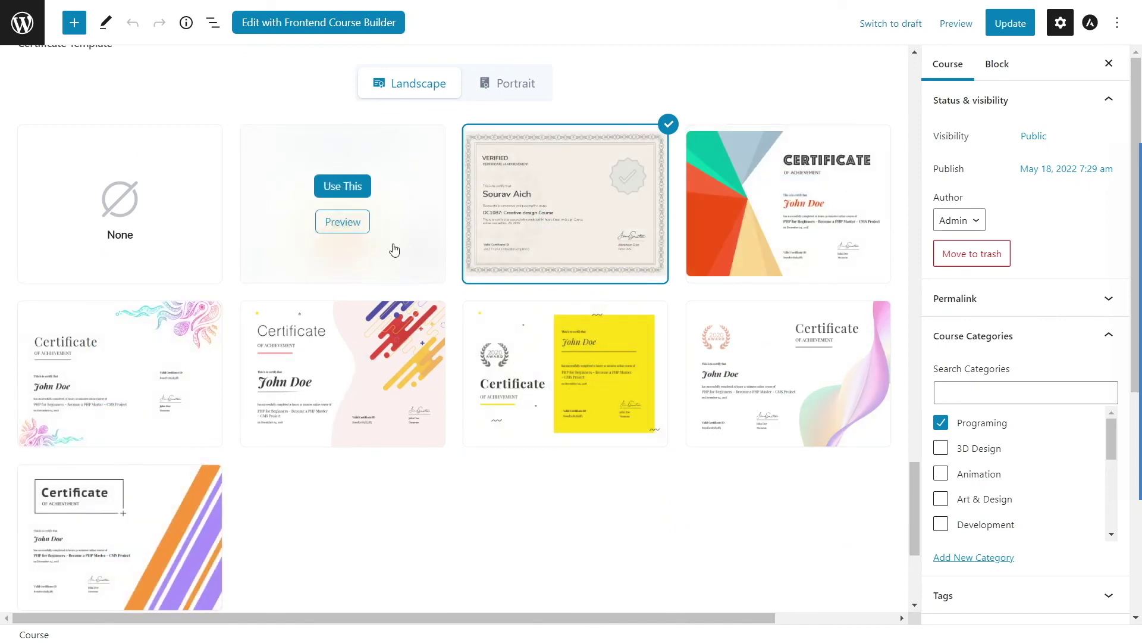
{"action": "mouse_move", "coordinate": [440, 302]}
{"action": "left_click", "coordinate": [343, 187]}
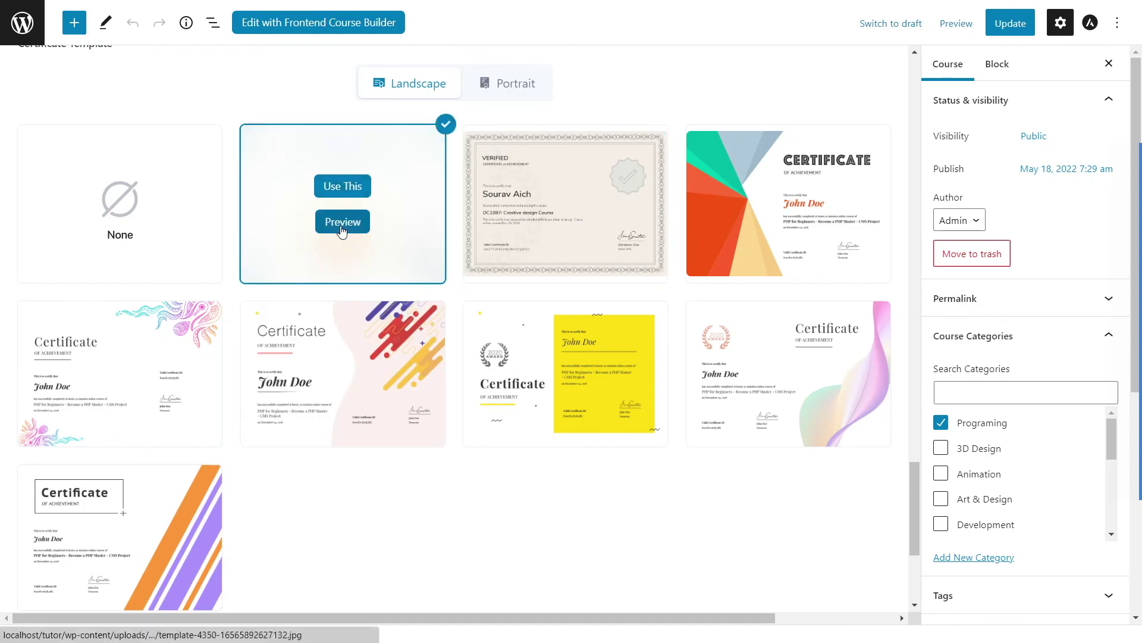
{"action": "left_click", "coordinate": [342, 222]}
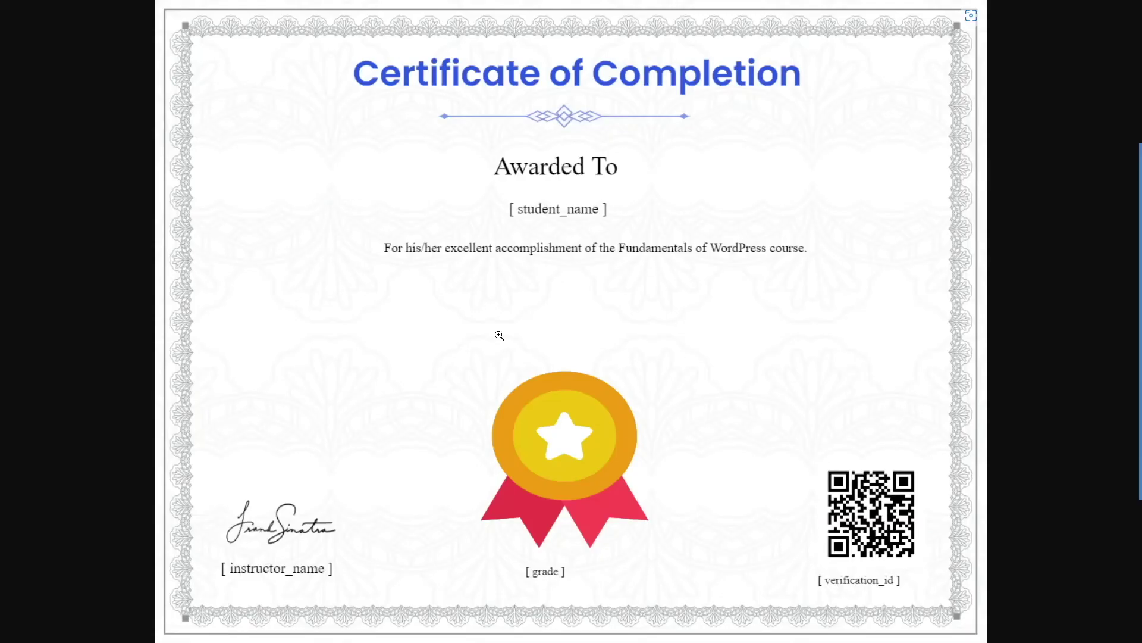